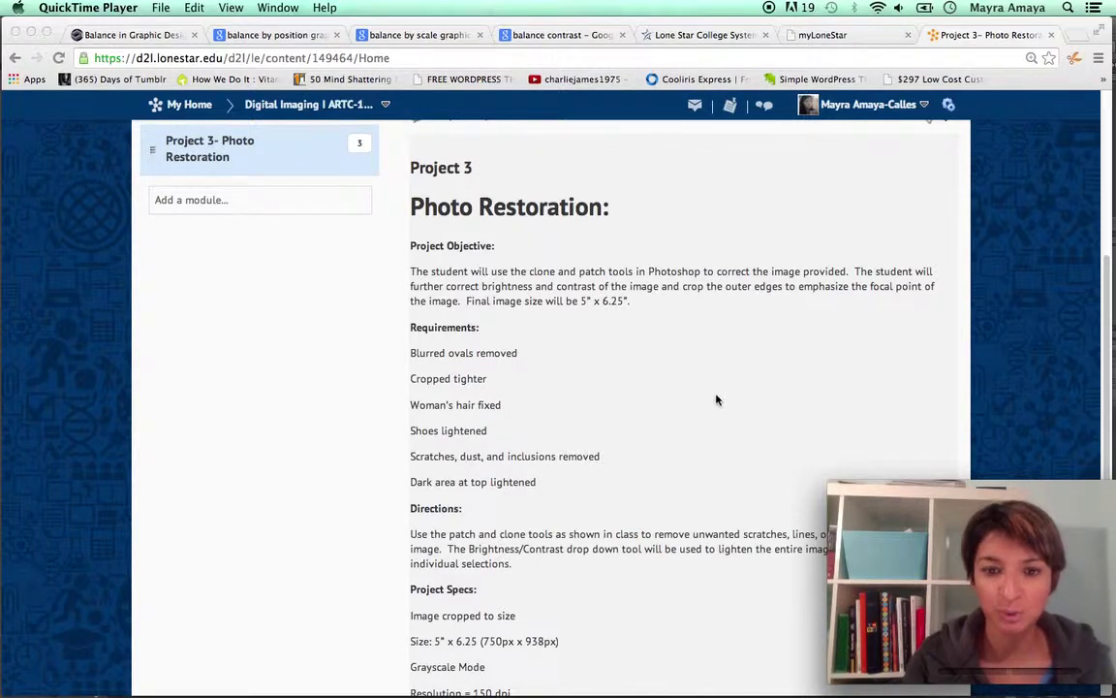
Switch to Photoshop's assignment2.psd and duplicate the Background layer into a Background copy layer.
scroll(716, 400, "down", 3)
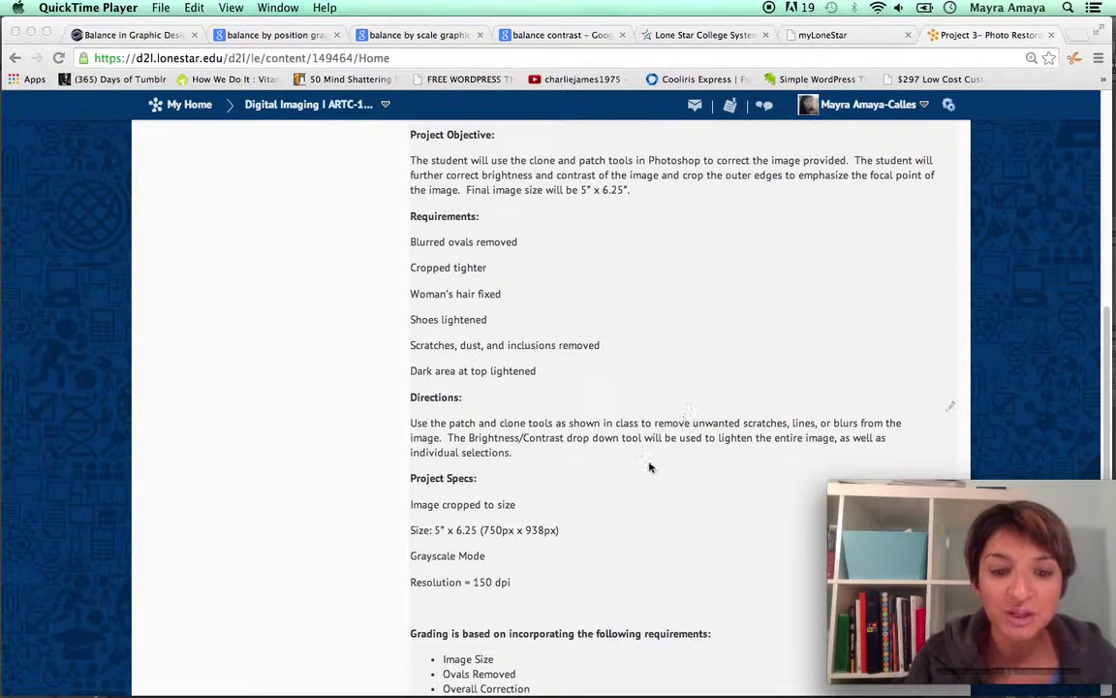
scroll(647, 490, "down", 3)
scroll(648, 491, "down", 2)
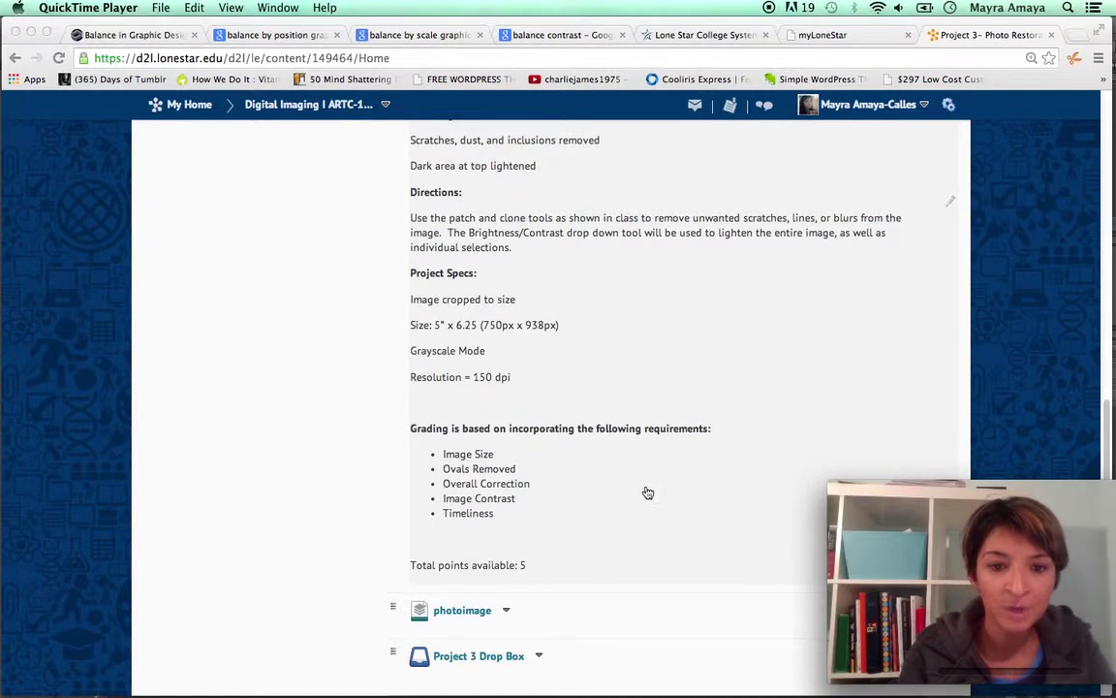
key("super+Tab")
key("super+Tab")
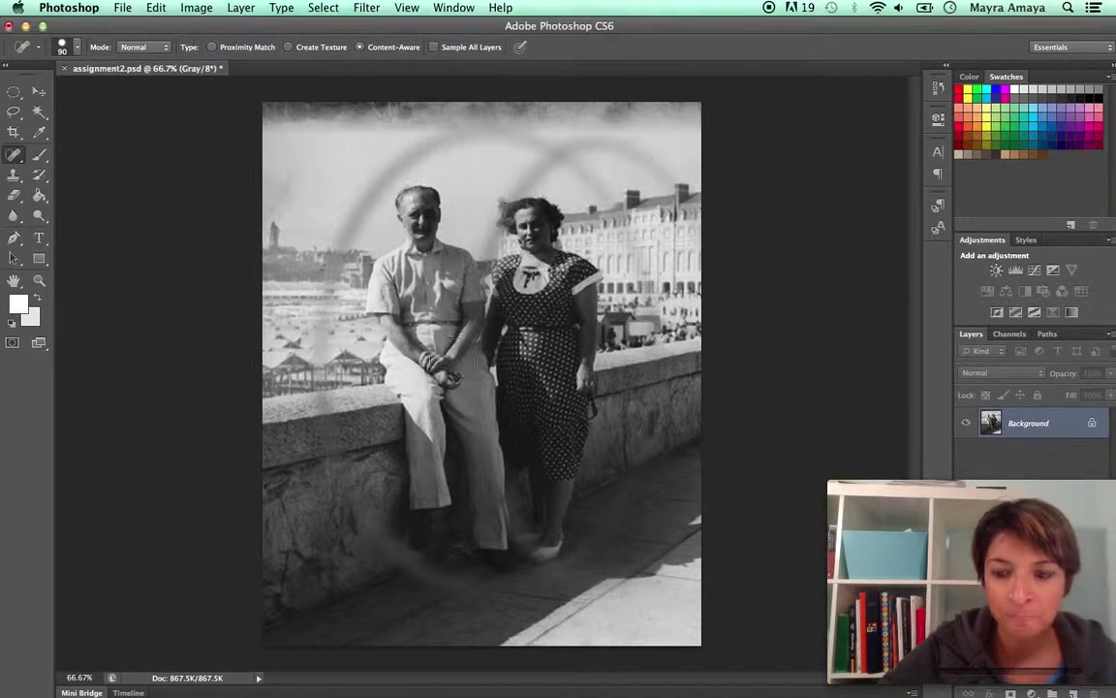
mouse_move(998, 489)
left_click_drag(998, 490, 54, 488)
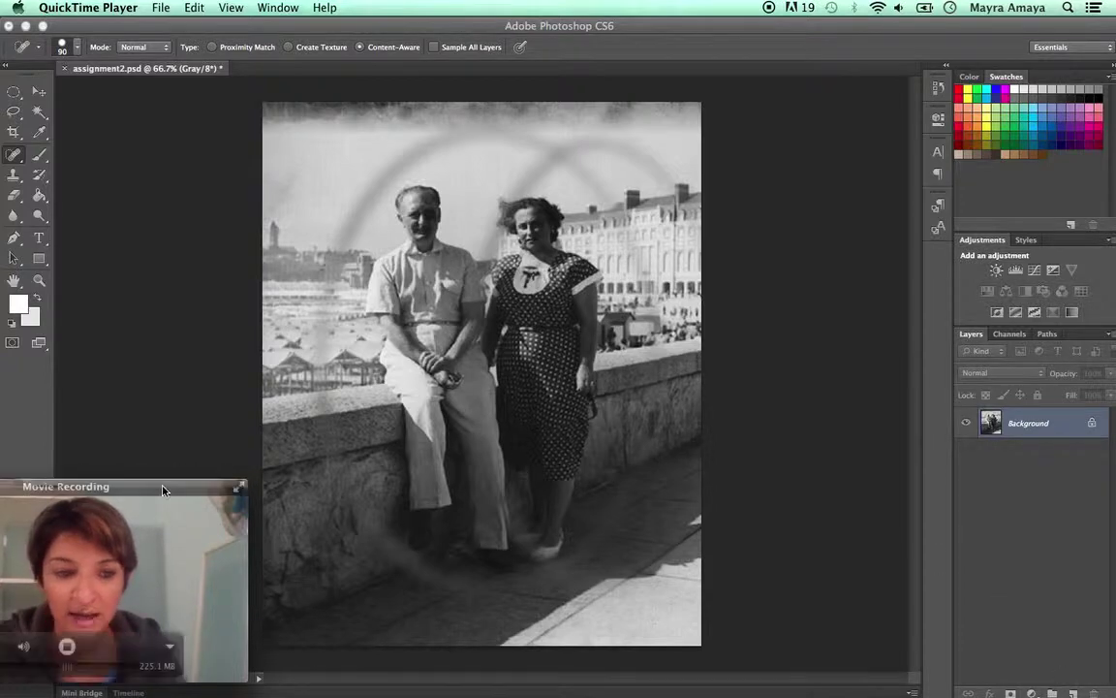
left_click_drag(165, 488, 176, 488)
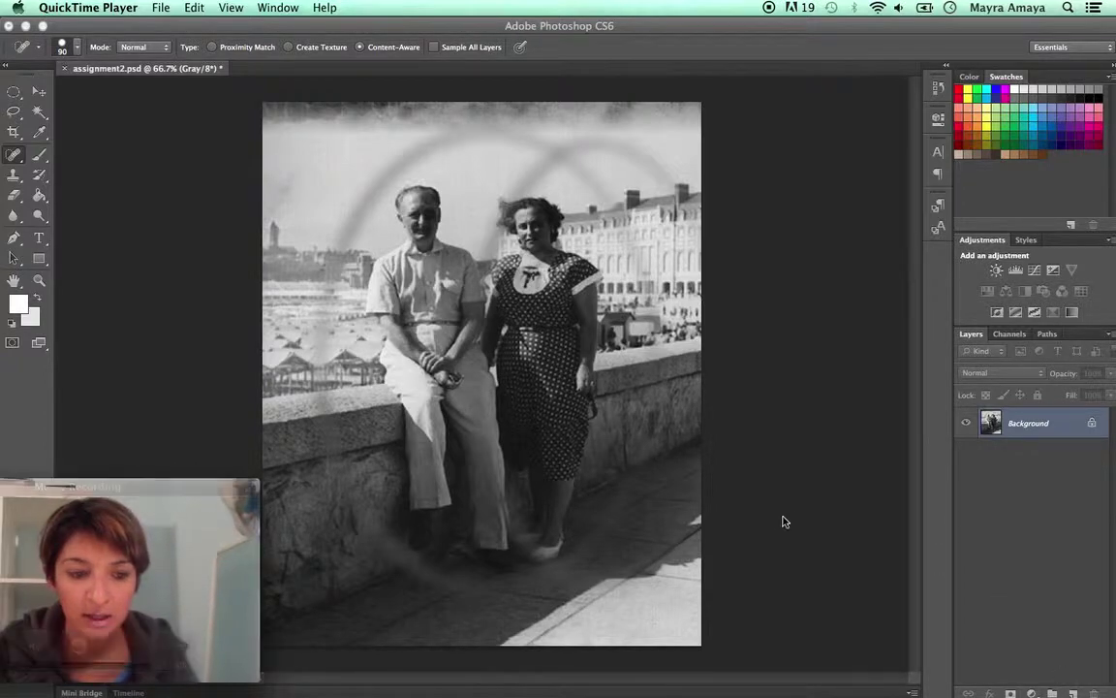
left_click(993, 425)
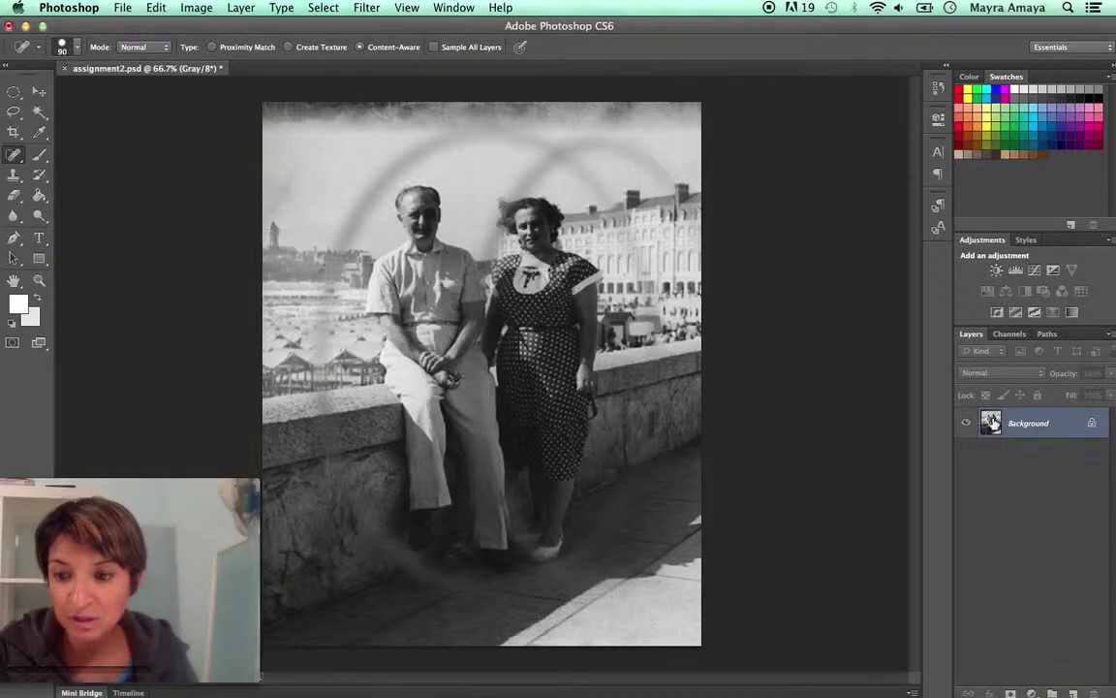
left_click_drag(991, 423, 1071, 690)
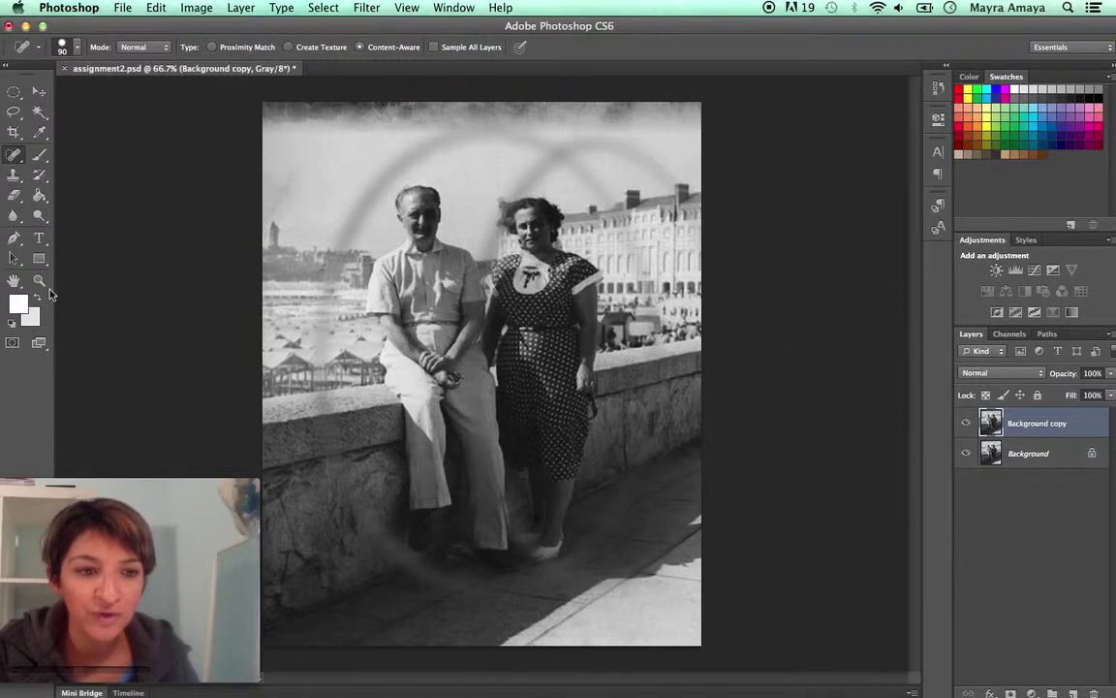
Zoom the beach photo to 135% and pan over the couple, wall and sky to inspect scratches.
left_click(39, 280)
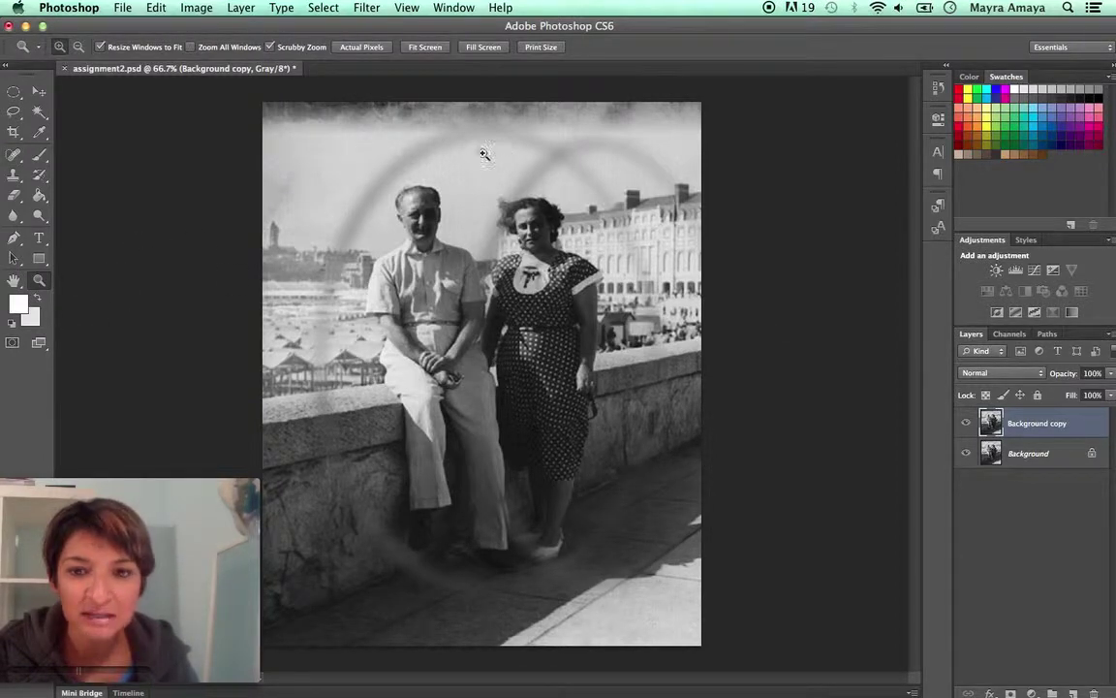
left_click_drag(260, 124, 296, 160)
left_click_drag(542, 337, 491, 227)
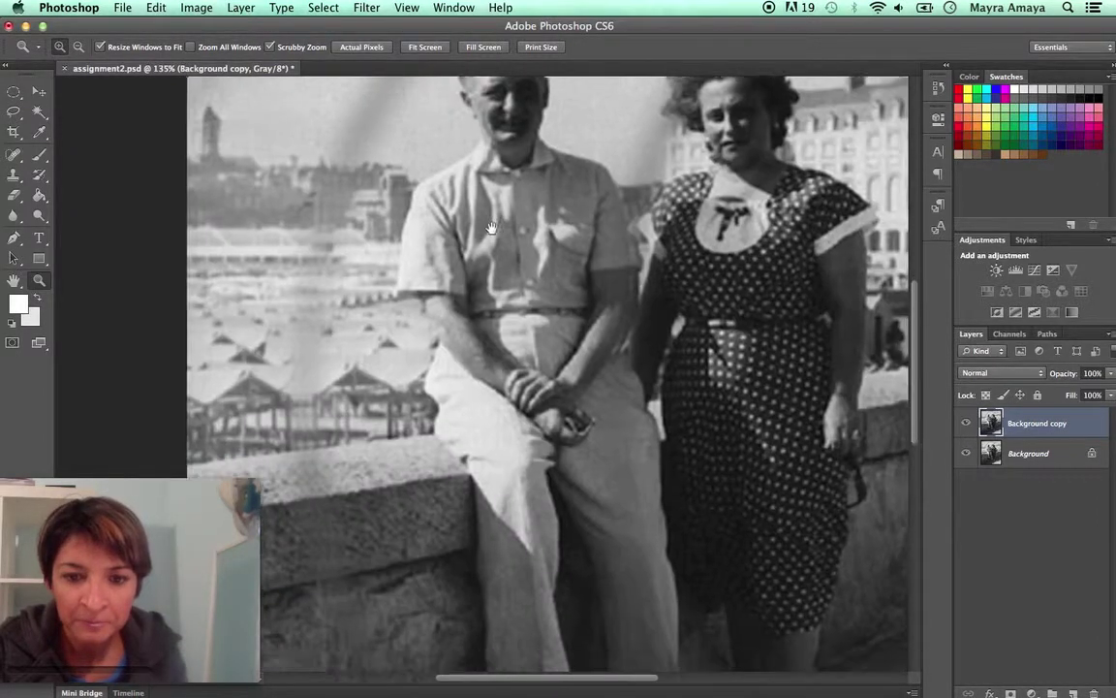
left_click_drag(427, 381, 485, 241)
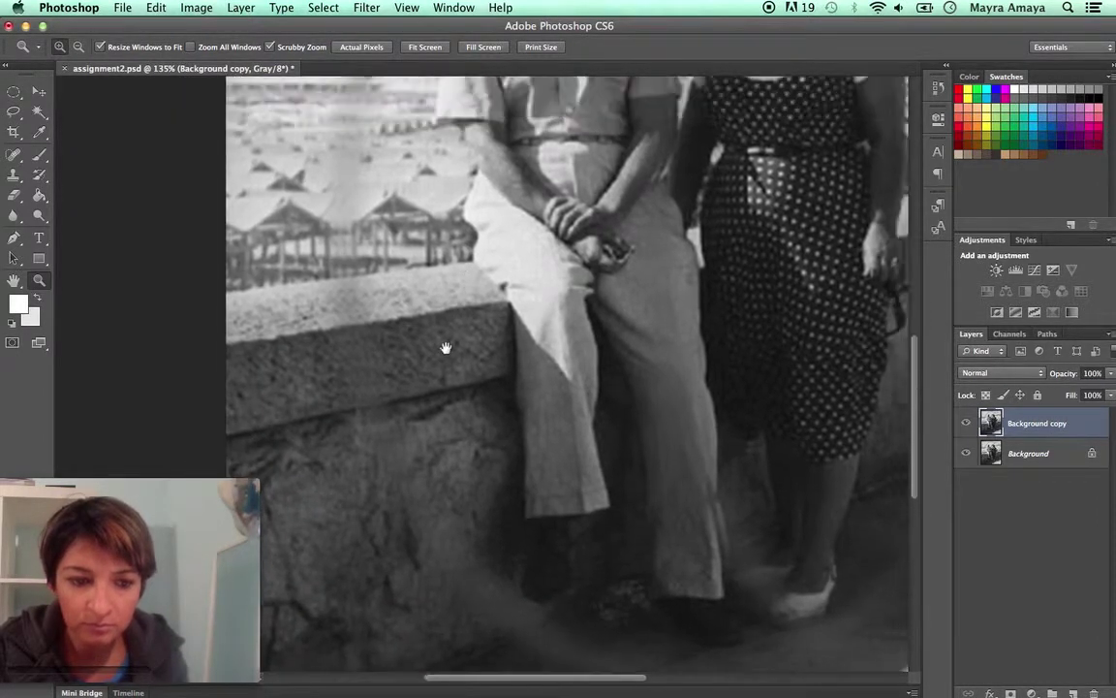
left_click_drag(449, 205, 388, 369)
left_click_drag(599, 239, 482, 549)
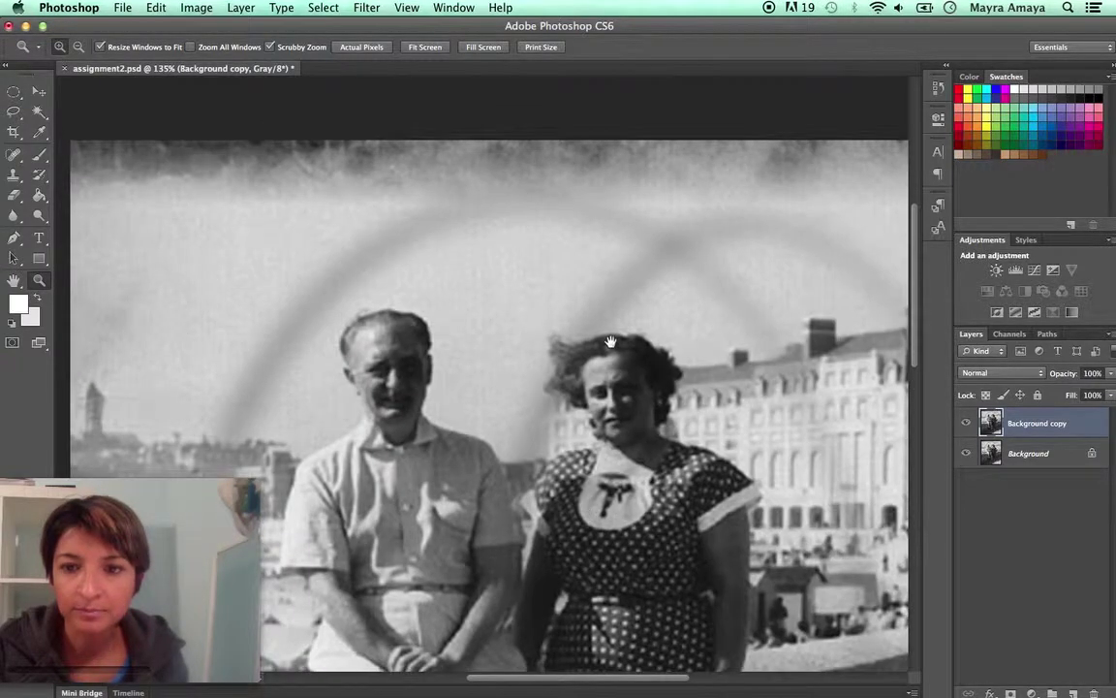
left_click_drag(610, 341, 722, 283)
left_click_drag(456, 339, 512, 321)
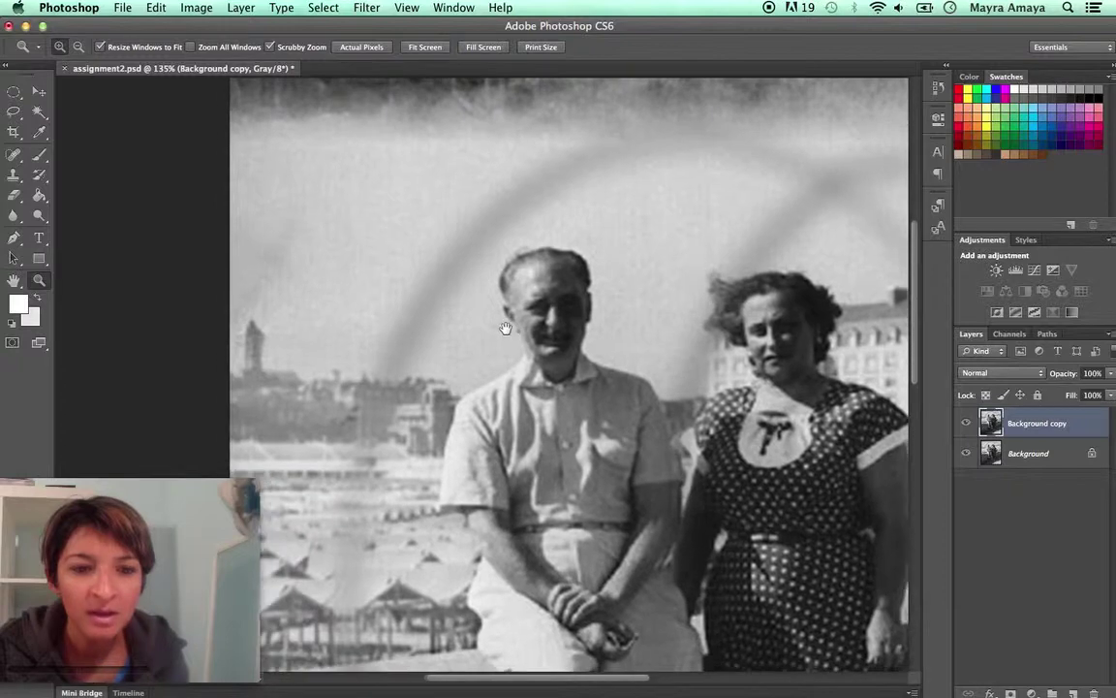
Set the Spot Healing Brush to size 40 and heal three spots in the sky left of the man.
left_click(15, 157)
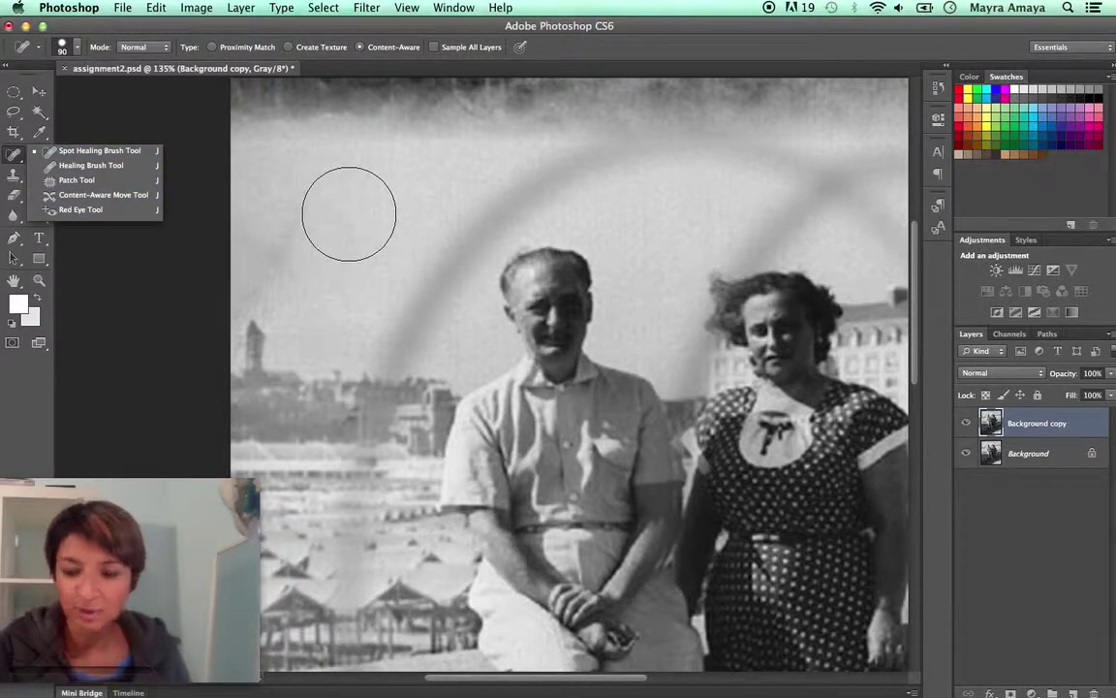
key("bracketleft")
key("bracketleft")
key("bracketleft")
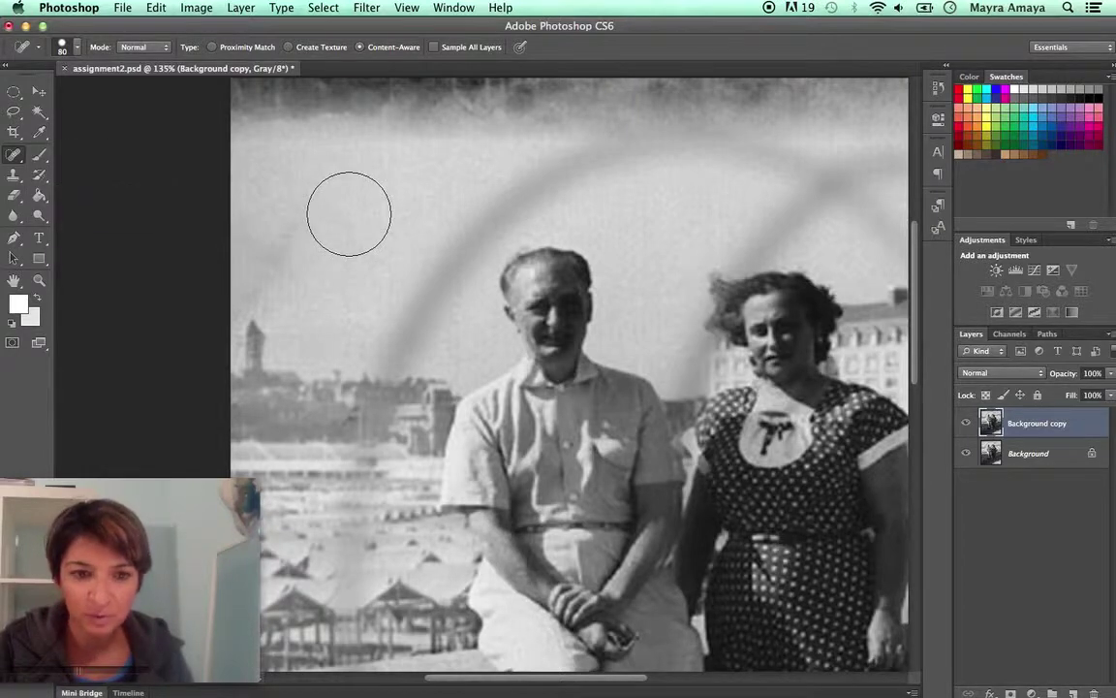
key("bracketleft")
key("bracketleft")
key("bracketleft")
key("bracketleft")
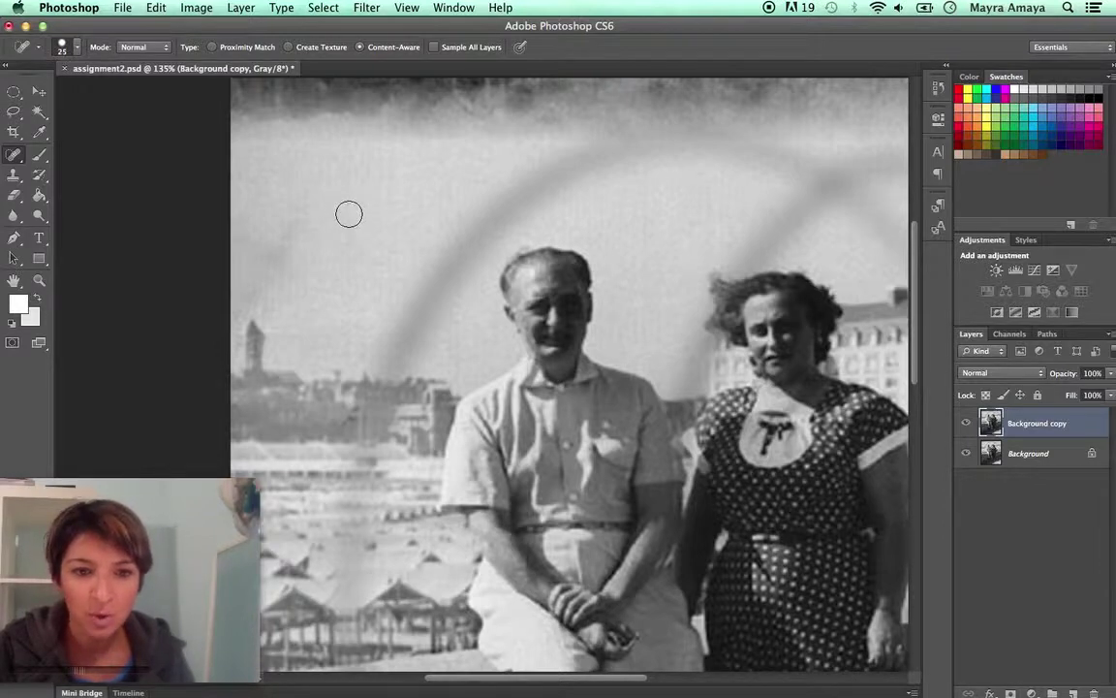
key("bracketright")
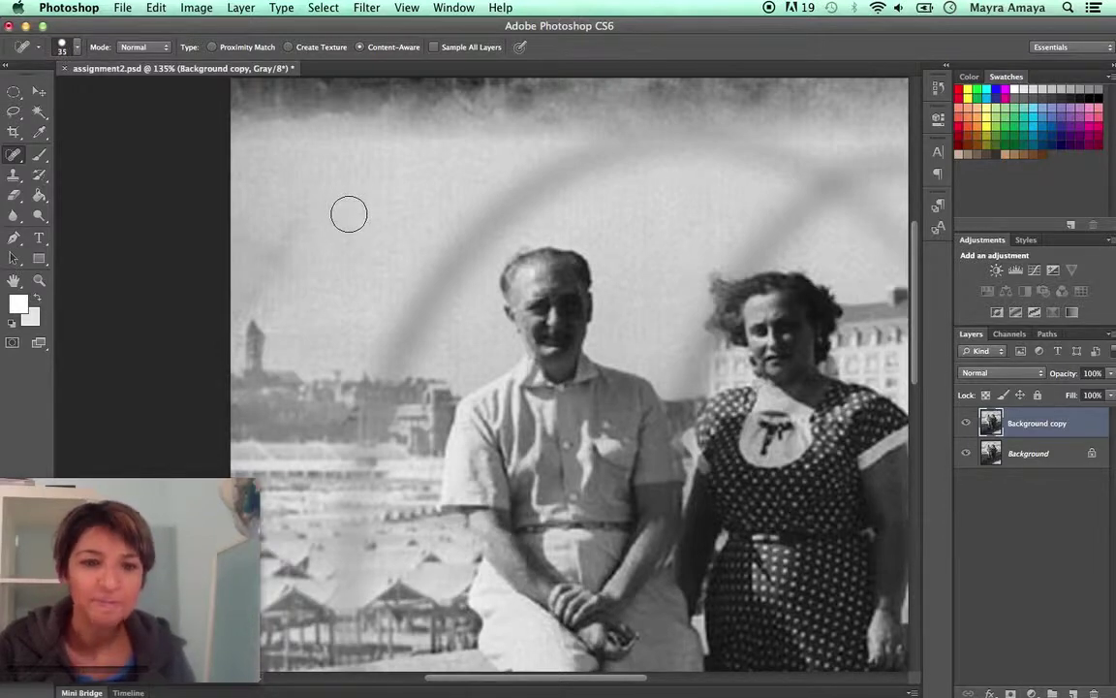
key("bracketleft")
key("bracketright")
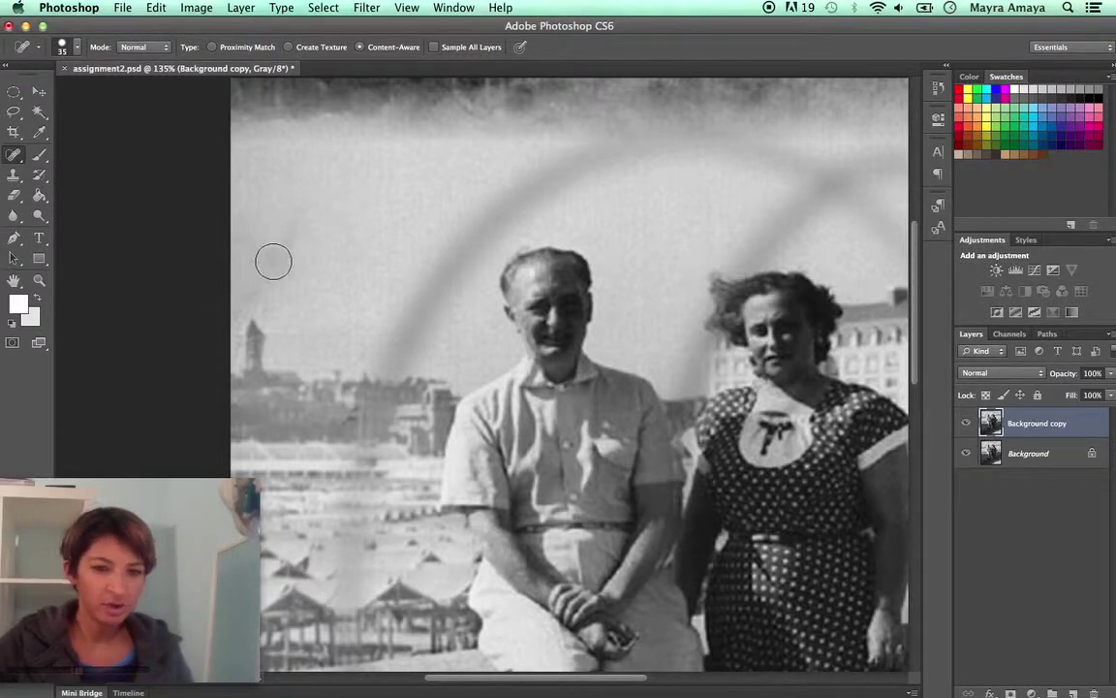
key("bracketright")
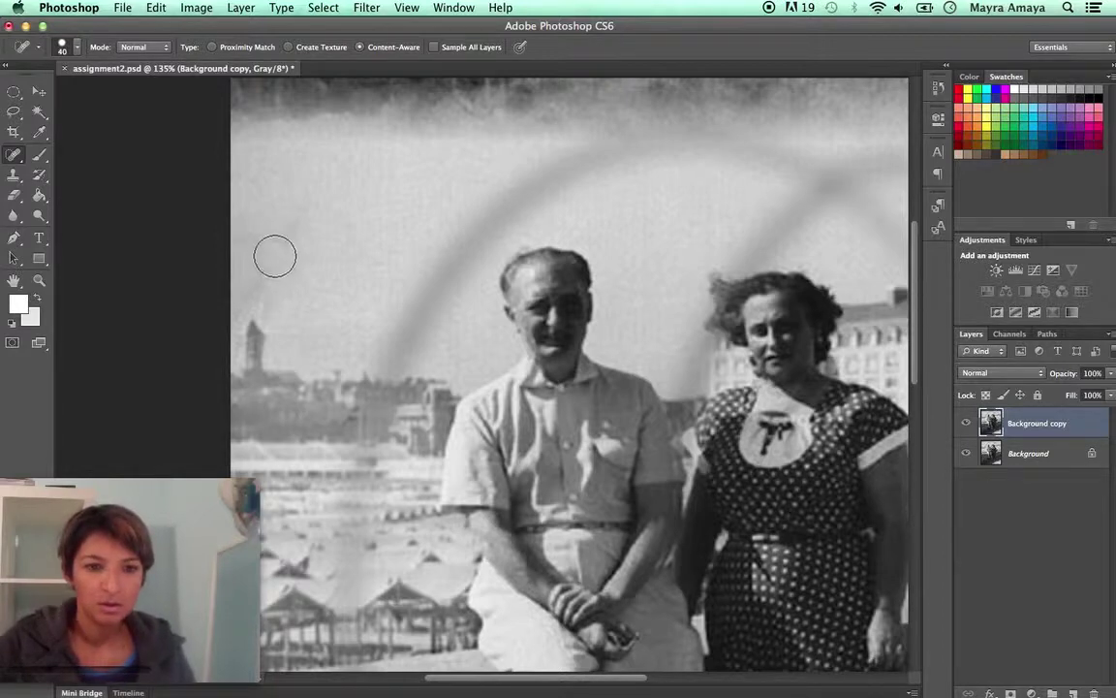
left_click(294, 232)
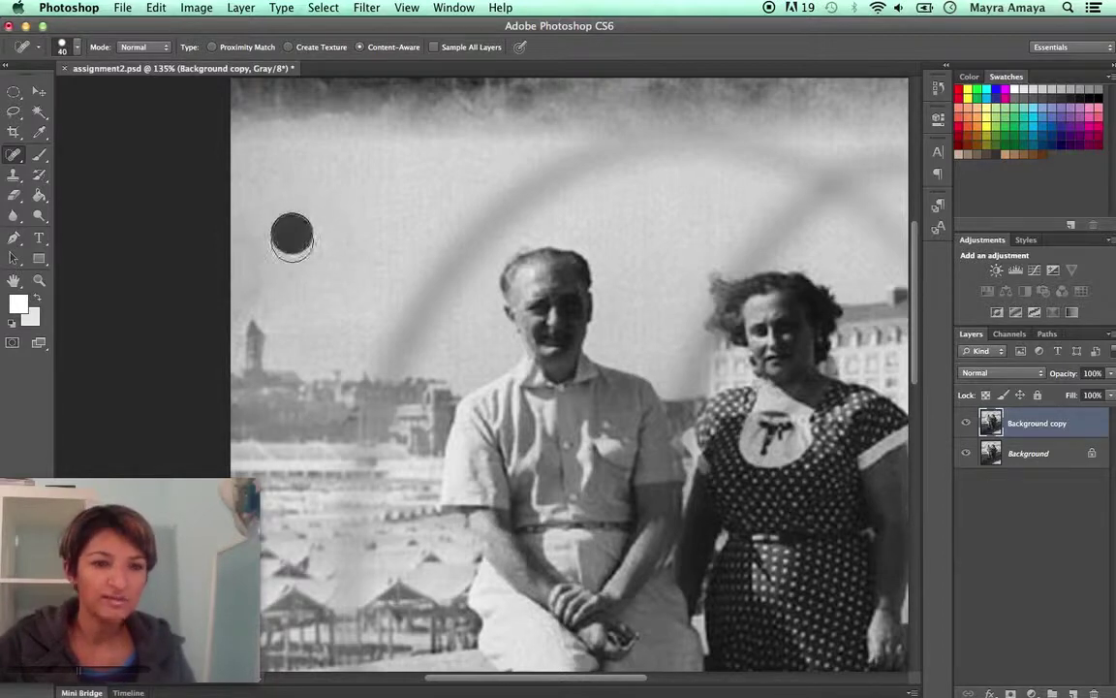
left_click(258, 287)
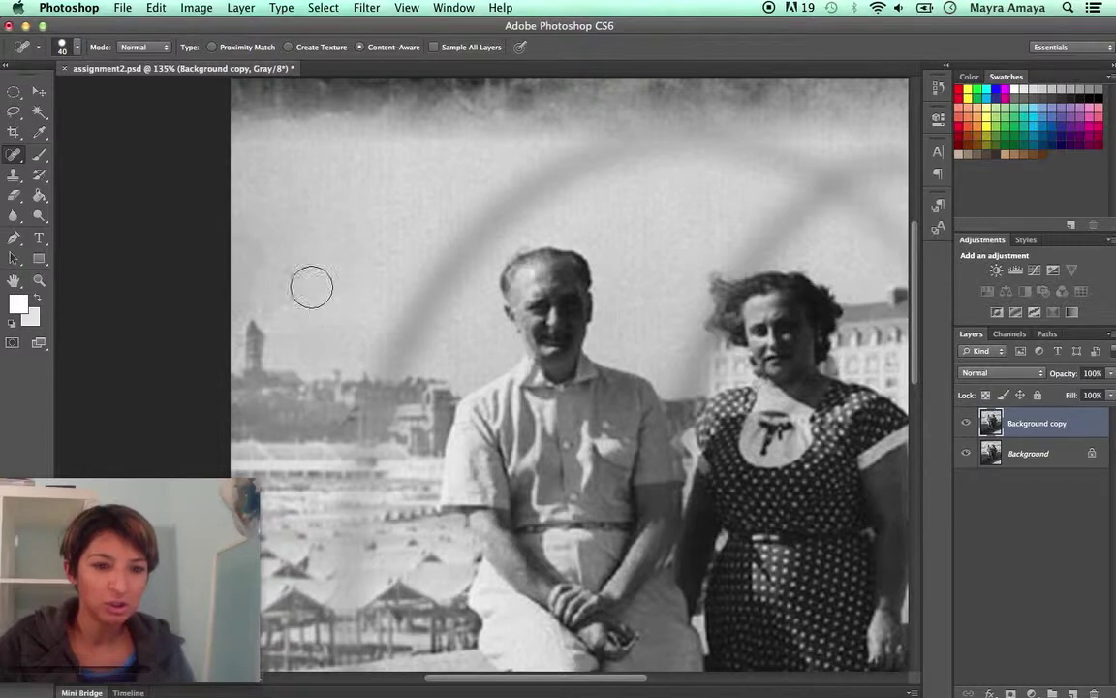
left_click(257, 243)
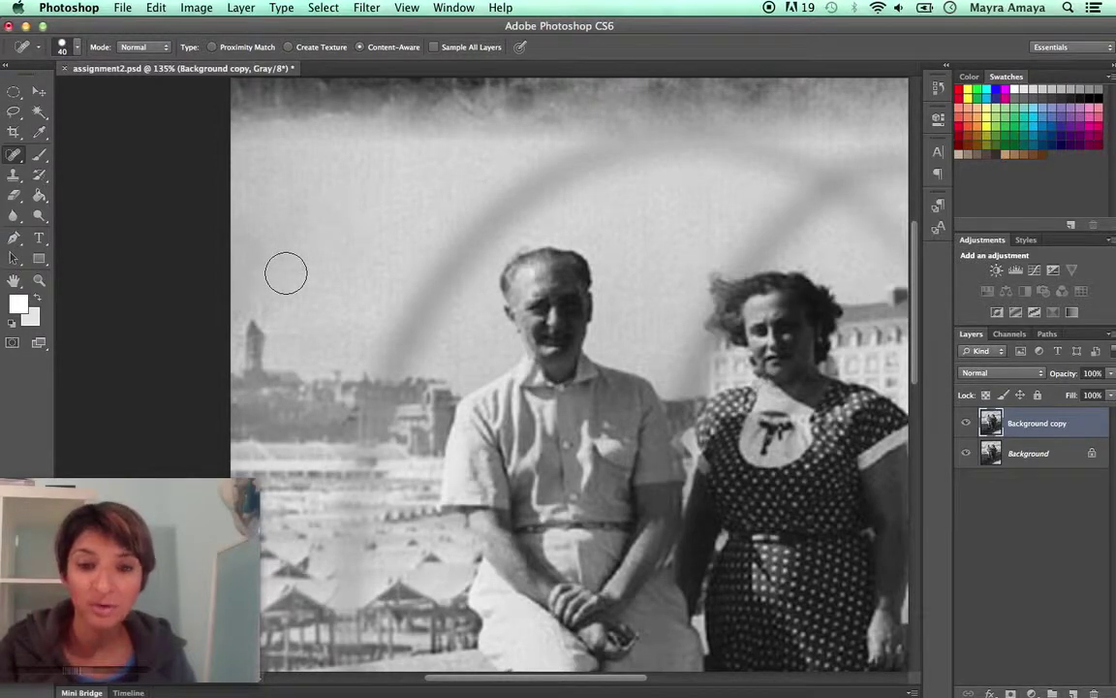
Enlarge the healing brush to 50 and heal a small blemish near the photo's left edge.
key("bracketright")
key("bracketright")
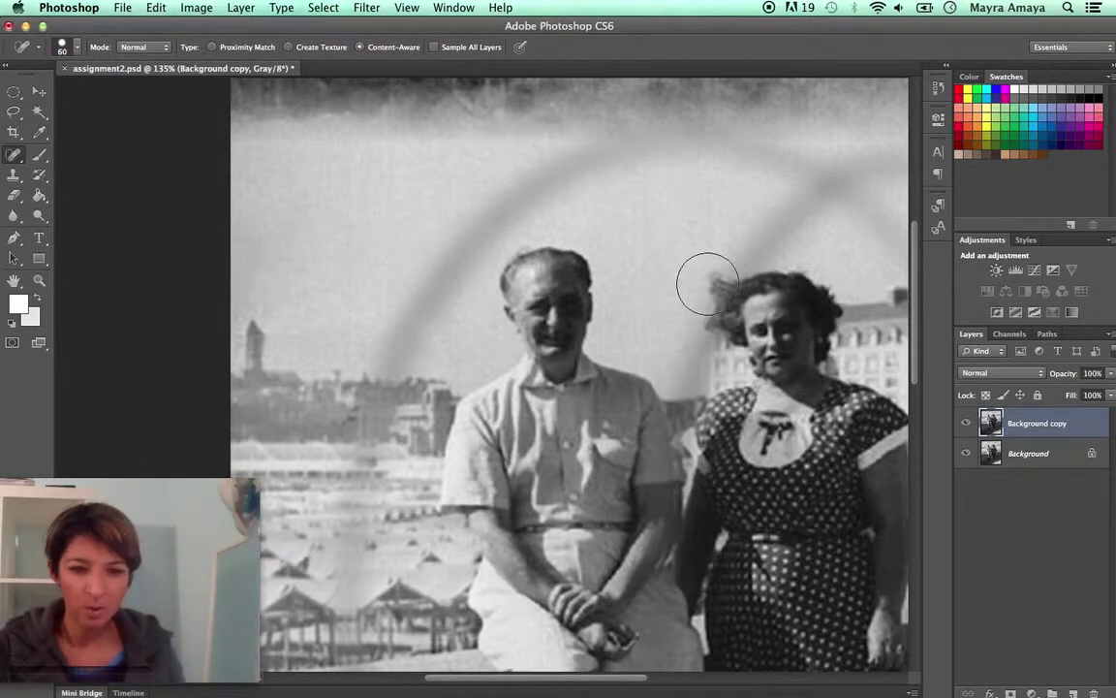
left_click_drag(723, 249, 428, 219)
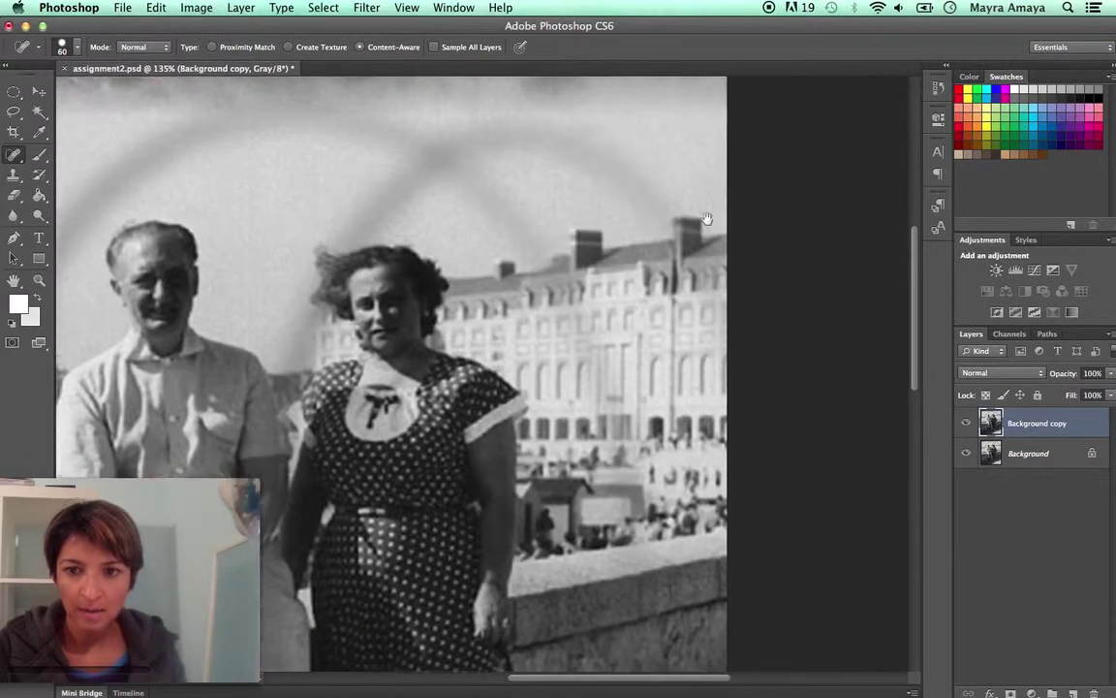
left_click_drag(541, 232, 635, 210)
scroll(467, 330, "left", 5)
scroll(467, 330, "down", 4)
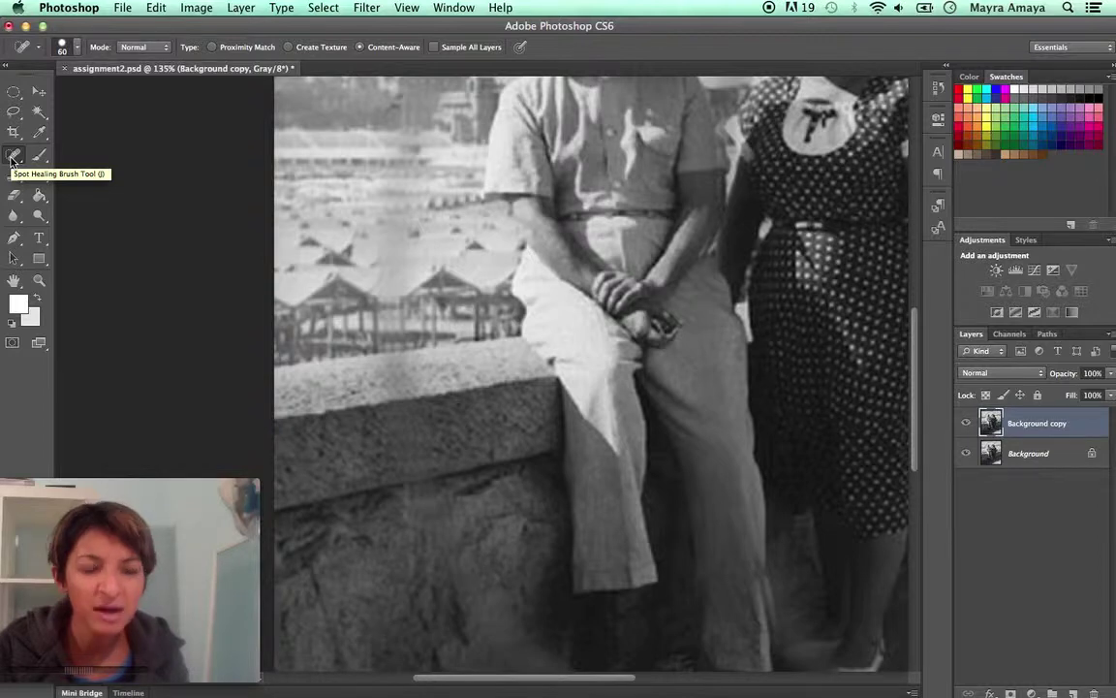
left_click_drag(452, 477, 445, 493)
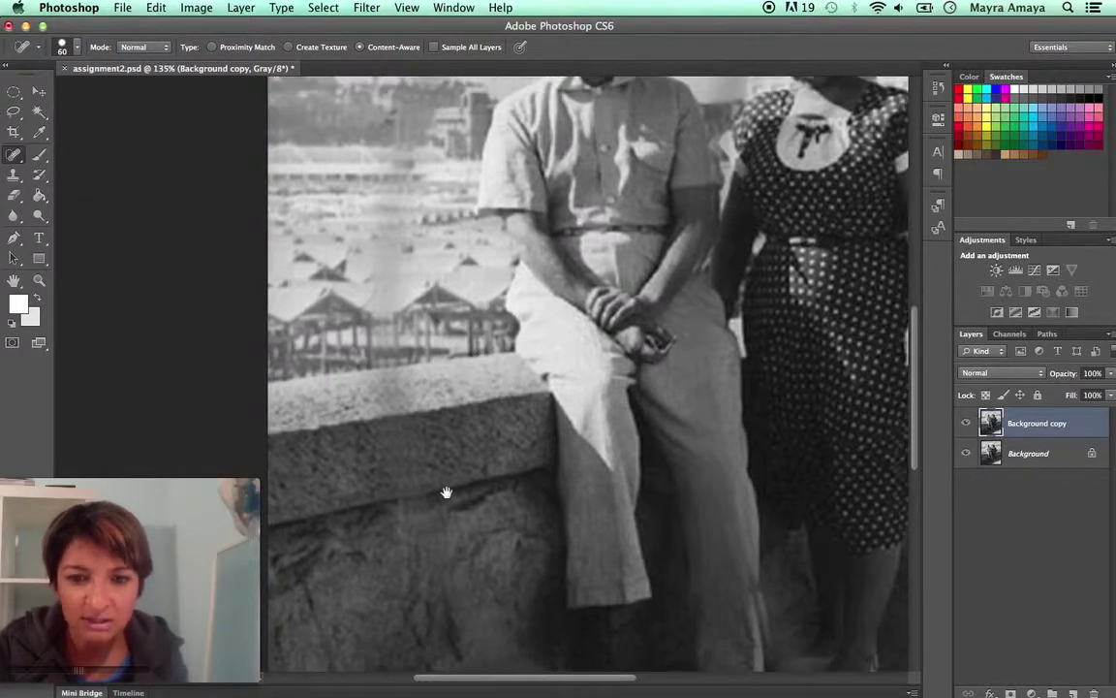
scroll(446, 492, "up", 10)
scroll(532, 270, "down", 3)
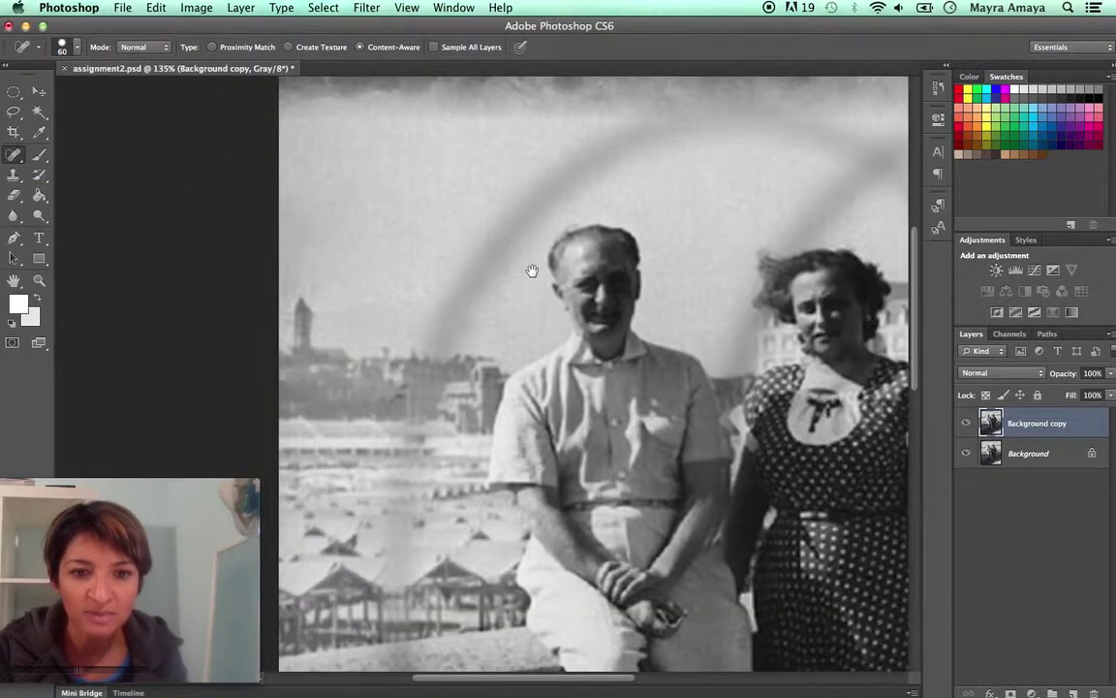
left_click_drag(532, 270, 526, 286)
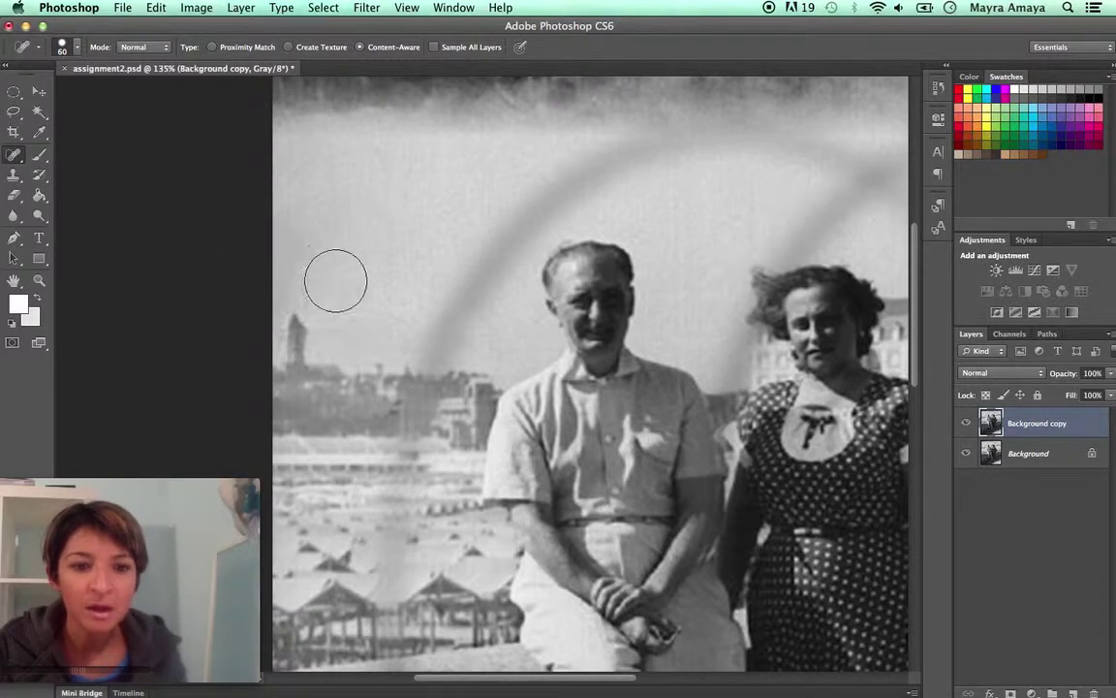
left_click(302, 252)
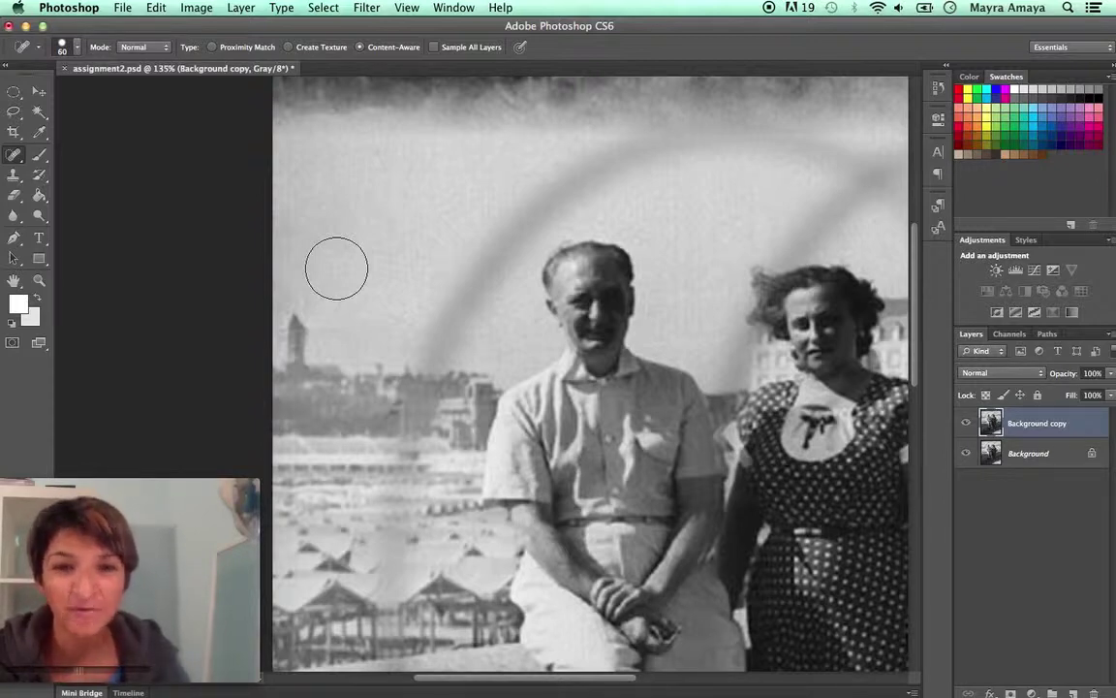
Pan the view to show the photo's top edge.
left_click_drag(356, 242, 352, 302)
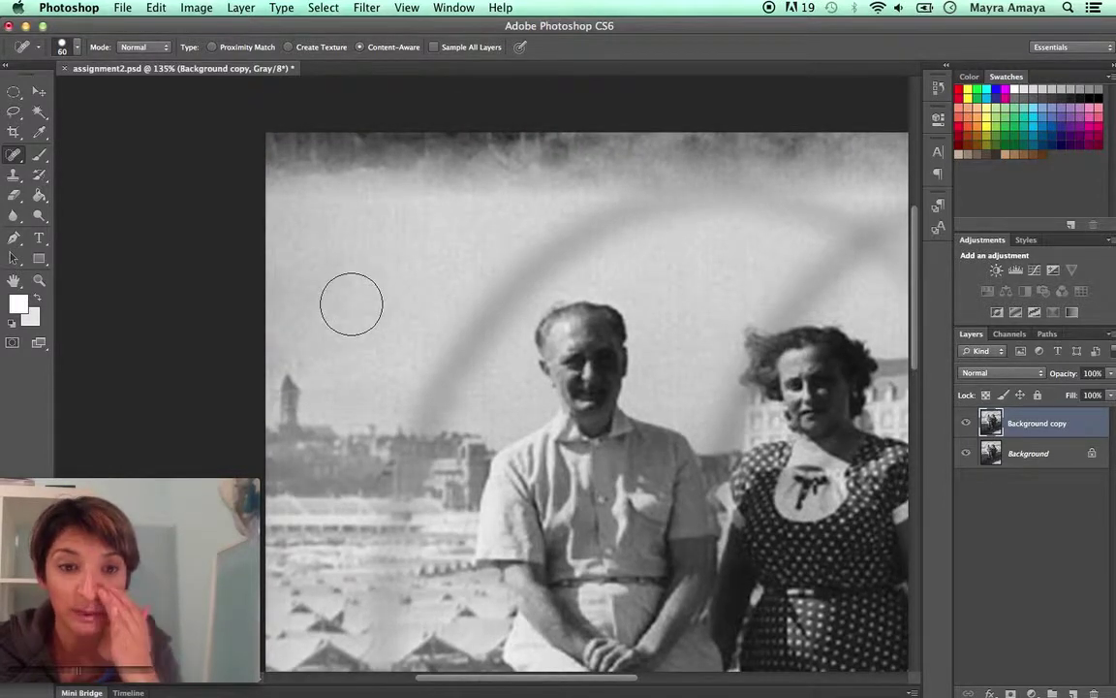
Sample clean sky with a size-45 Clone Stamp and paint out the dark band along the top edge.
left_click(15, 177)
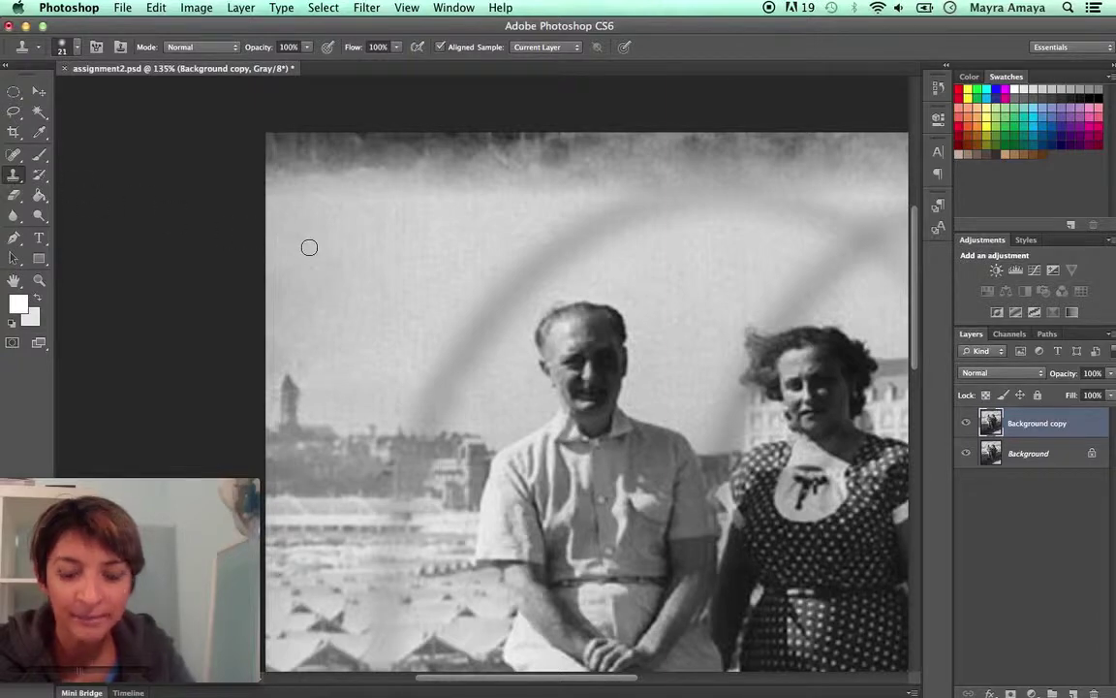
key("bracketright")
key("bracketright")
key("bracketright")
key("bracketright")
key("bracketright")
key("bracketleft")
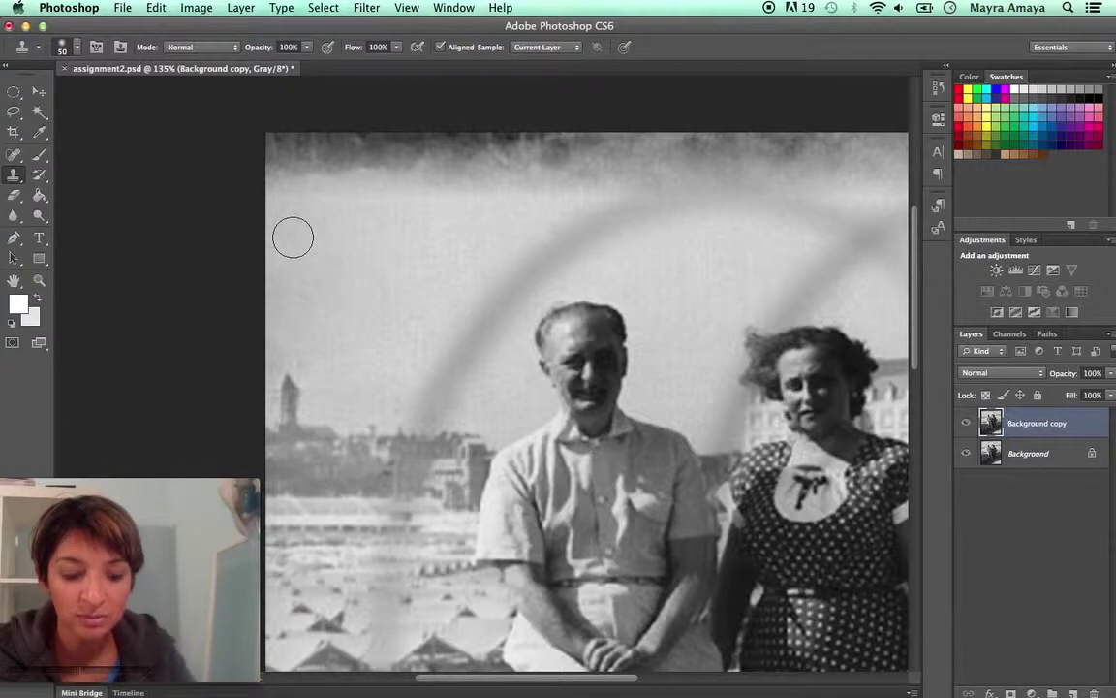
left_click(293, 238, "alt")
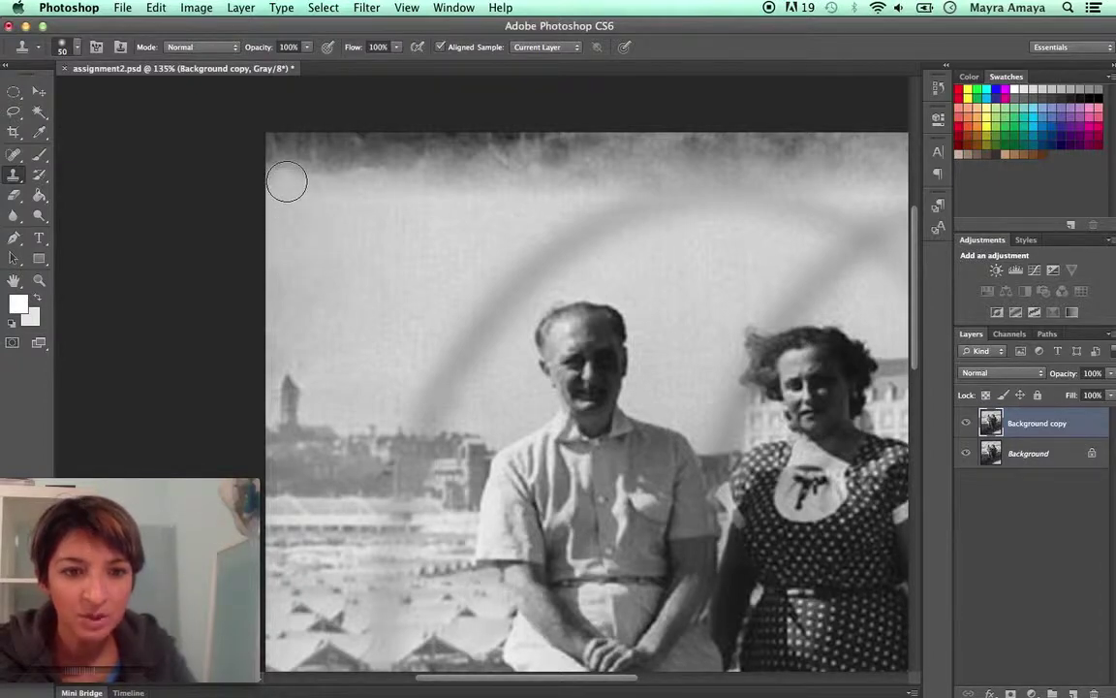
mouse_move(304, 184)
left_mouse_down()
mouse_move(283, 180)
mouse_move(408, 188)
mouse_move(388, 172)
mouse_move(432, 191)
mouse_move(391, 186)
mouse_move(359, 143)
left_mouse_up()
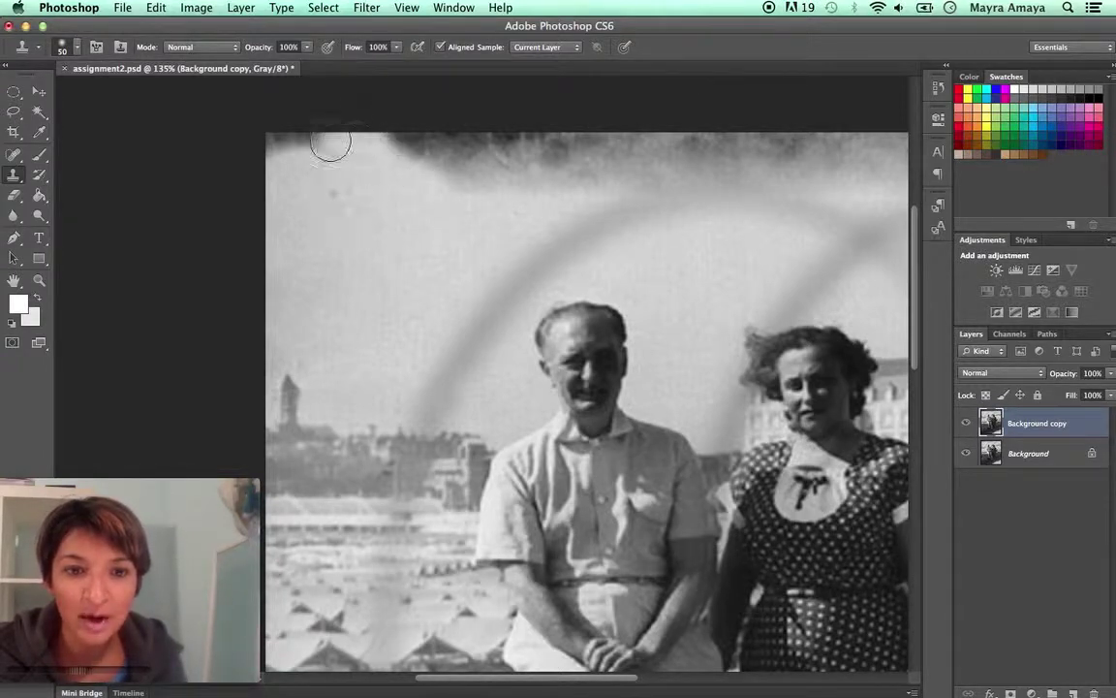
mouse_move(330, 145)
left_mouse_down()
mouse_move(282, 148)
mouse_move(308, 171)
mouse_move(306, 188)
mouse_move(372, 204)
mouse_move(459, 192)
left_mouse_up()
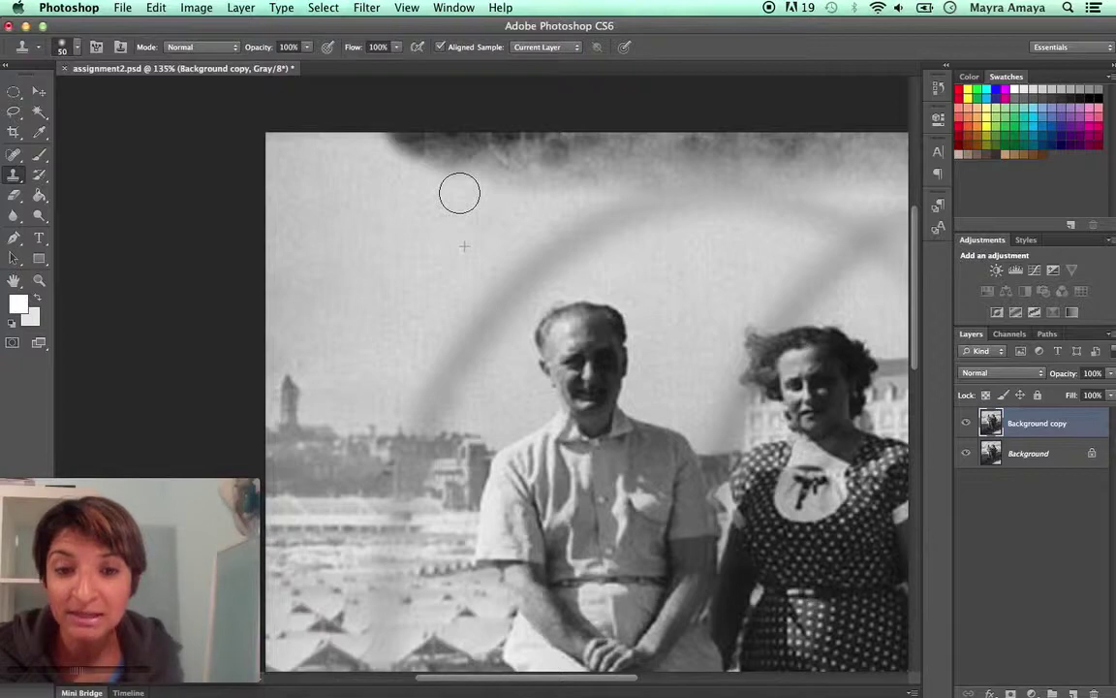
mouse_move(460, 192)
left_mouse_down()
mouse_move(489, 187)
mouse_move(474, 177)
mouse_move(513, 172)
mouse_move(572, 180)
mouse_move(574, 160)
mouse_move(644, 173)
mouse_move(658, 147)
mouse_move(463, 159)
mouse_move(352, 131)
mouse_move(480, 164)
mouse_move(675, 177)
mouse_move(698, 162)
mouse_move(653, 144)
mouse_move(765, 164)
mouse_move(807, 151)
mouse_move(755, 145)
mouse_move(806, 179)
mouse_move(776, 187)
mouse_move(836, 191)
mouse_move(879, 171)
left_mouse_up()
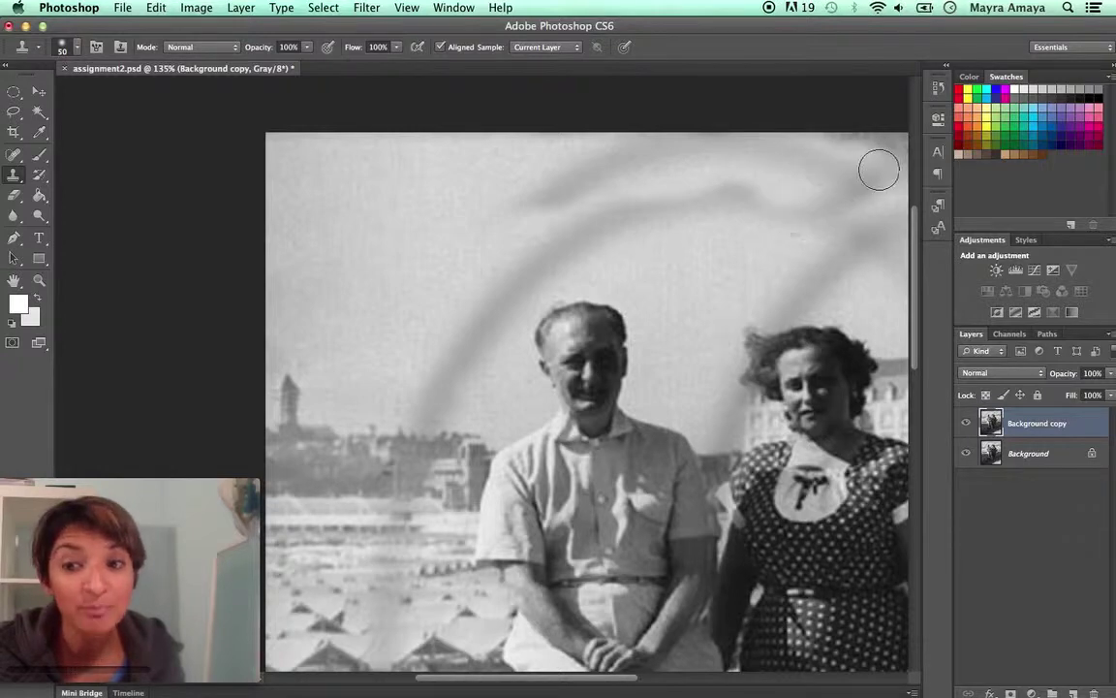
Clone clean sky across the top and over the curved scratch left of the man.
left_click(418, 191, "alt")
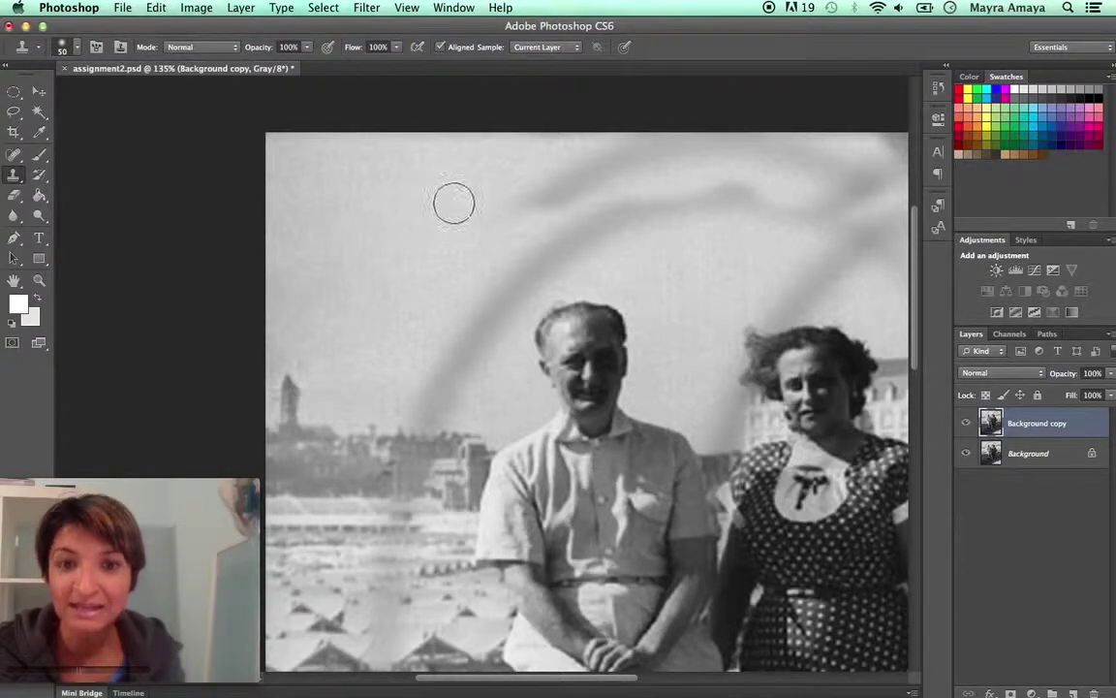
mouse_move(454, 202)
left_mouse_down()
mouse_move(498, 179)
mouse_move(509, 198)
mouse_move(539, 189)
mouse_move(561, 199)
mouse_move(587, 154)
mouse_move(578, 172)
mouse_move(424, 203)
left_mouse_up()
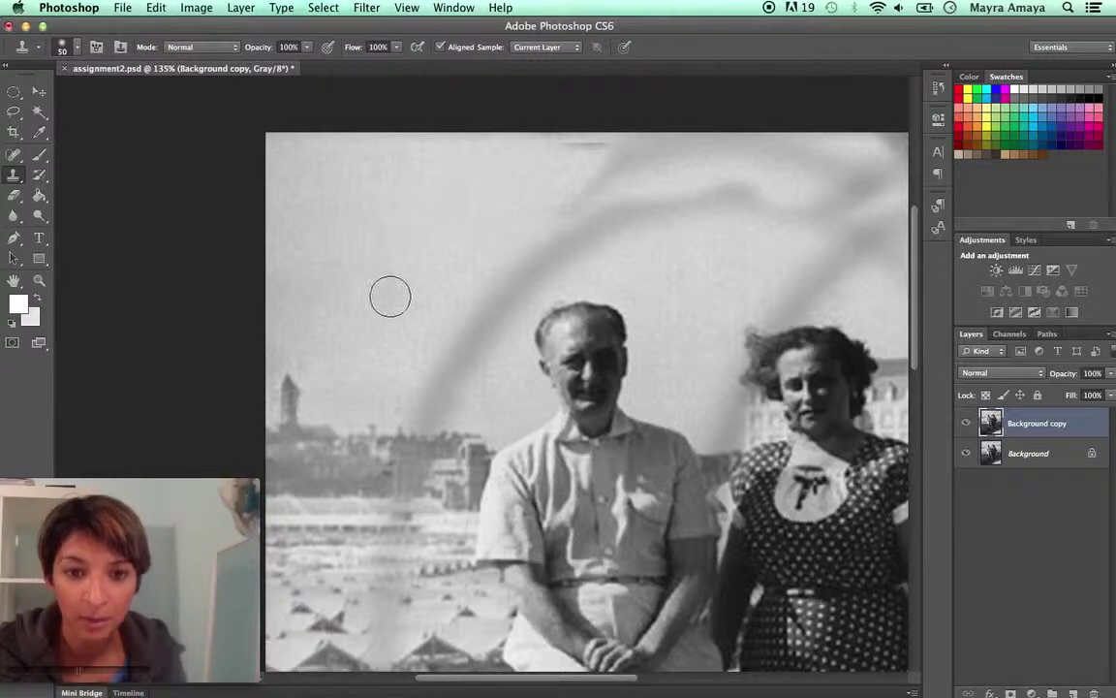
left_click(350, 348, "alt")
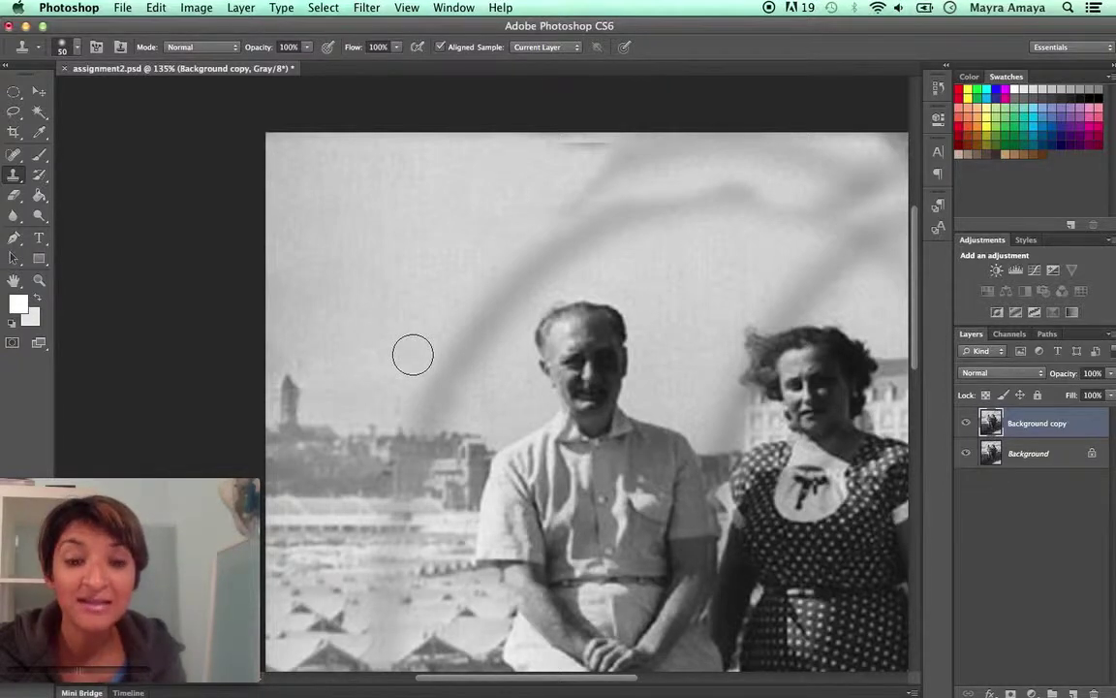
mouse_move(415, 353)
left_mouse_down()
mouse_move(433, 336)
mouse_move(423, 364)
mouse_move(458, 351)
mouse_move(443, 363)
mouse_move(488, 309)
mouse_move(469, 313)
mouse_move(496, 289)
mouse_move(485, 312)
mouse_move(556, 222)
mouse_move(463, 317)
mouse_move(425, 392)
mouse_move(436, 386)
mouse_move(393, 423)
mouse_move(390, 469)
left_mouse_up()
left_click(390, 471, "alt")
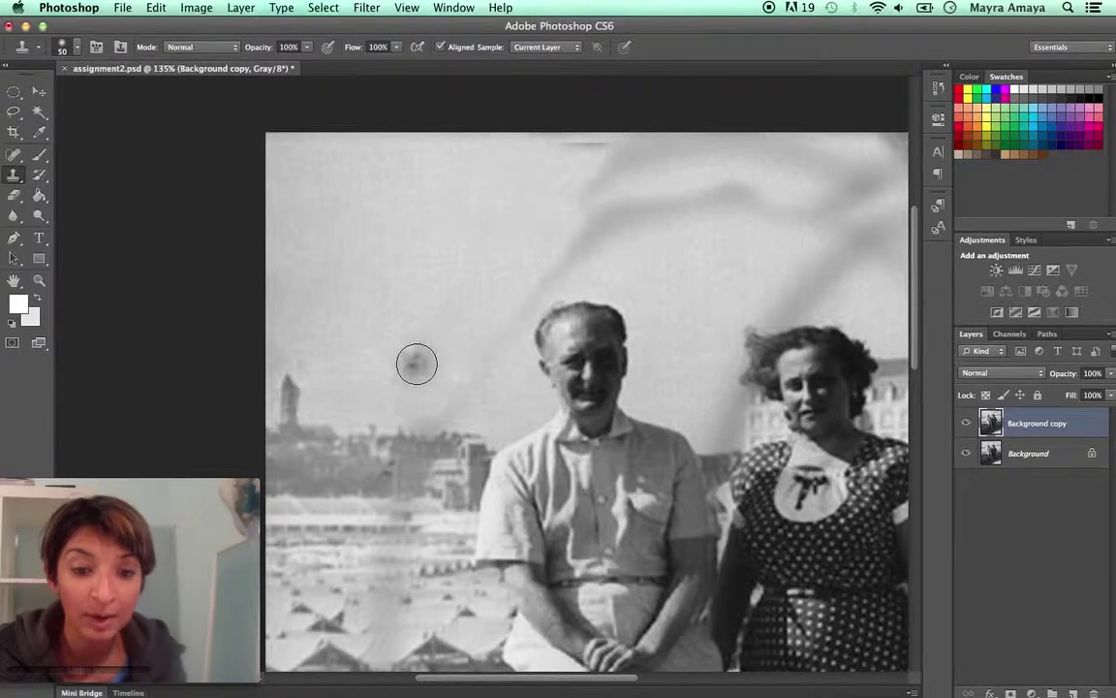
mouse_move(417, 365)
left_mouse_down()
mouse_move(379, 374)
mouse_move(405, 408)
mouse_move(434, 360)
mouse_move(389, 328)
mouse_move(391, 313)
mouse_move(454, 320)
mouse_move(433, 391)
mouse_move(369, 329)
mouse_move(370, 253)
mouse_move(348, 296)
mouse_move(357, 376)
mouse_move(344, 298)
mouse_move(269, 297)
mouse_move(338, 273)
mouse_move(432, 306)
left_mouse_up()
Undo the strokes that copied buildings in, resample clean sky and cover the dark streak.
key("super+z")
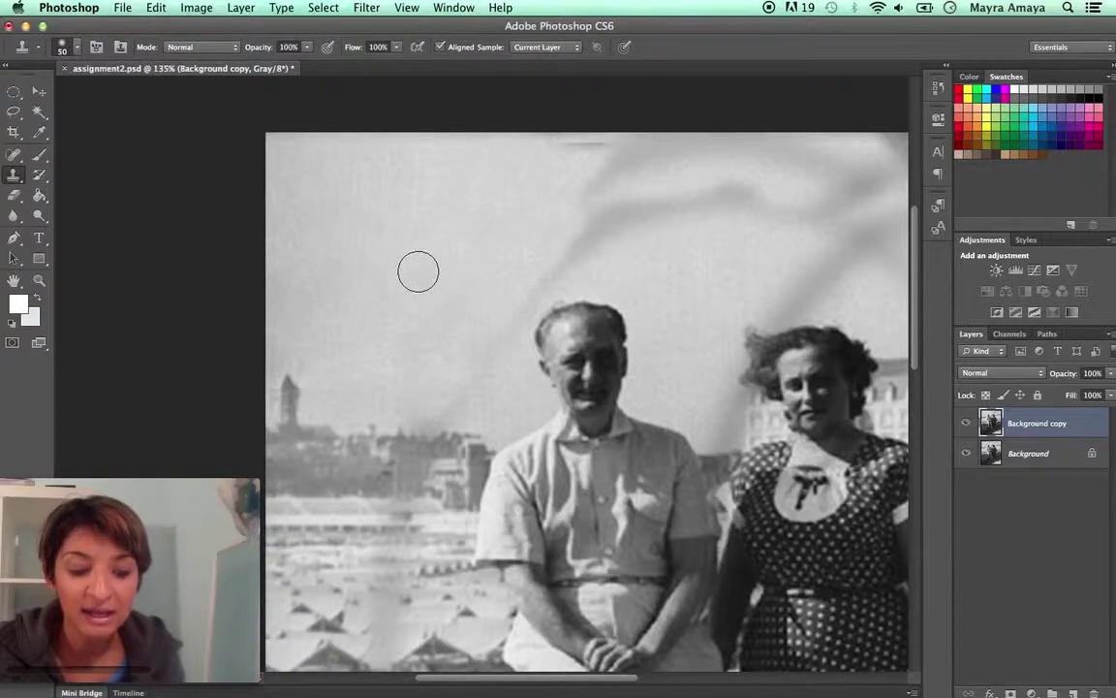
left_click(411, 278, "alt")
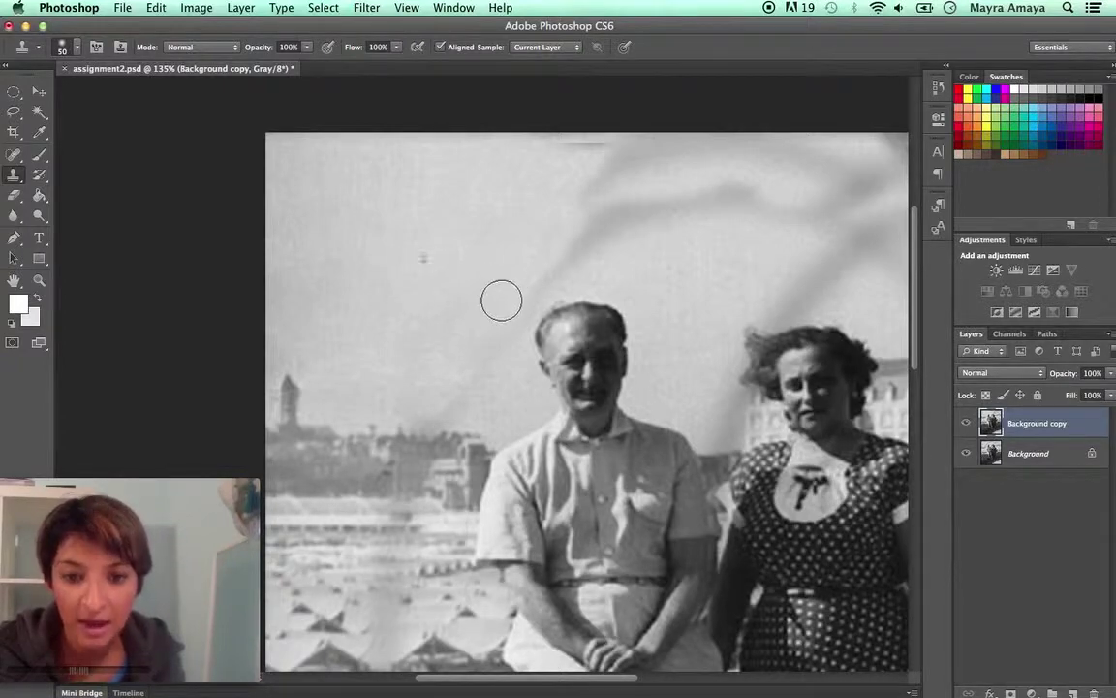
mouse_move(499, 303)
left_mouse_down()
mouse_move(577, 244)
mouse_move(559, 255)
mouse_move(586, 227)
mouse_move(581, 182)
mouse_move(583, 213)
mouse_move(602, 230)
mouse_move(696, 175)
mouse_move(784, 280)
mouse_move(715, 336)
mouse_move(772, 425)
mouse_move(636, 515)
mouse_move(800, 416)
mouse_move(777, 364)
mouse_move(731, 323)
mouse_move(624, 365)
mouse_move(528, 372)
mouse_move(554, 318)
mouse_move(590, 291)
left_mouse_up()
key("super+z")
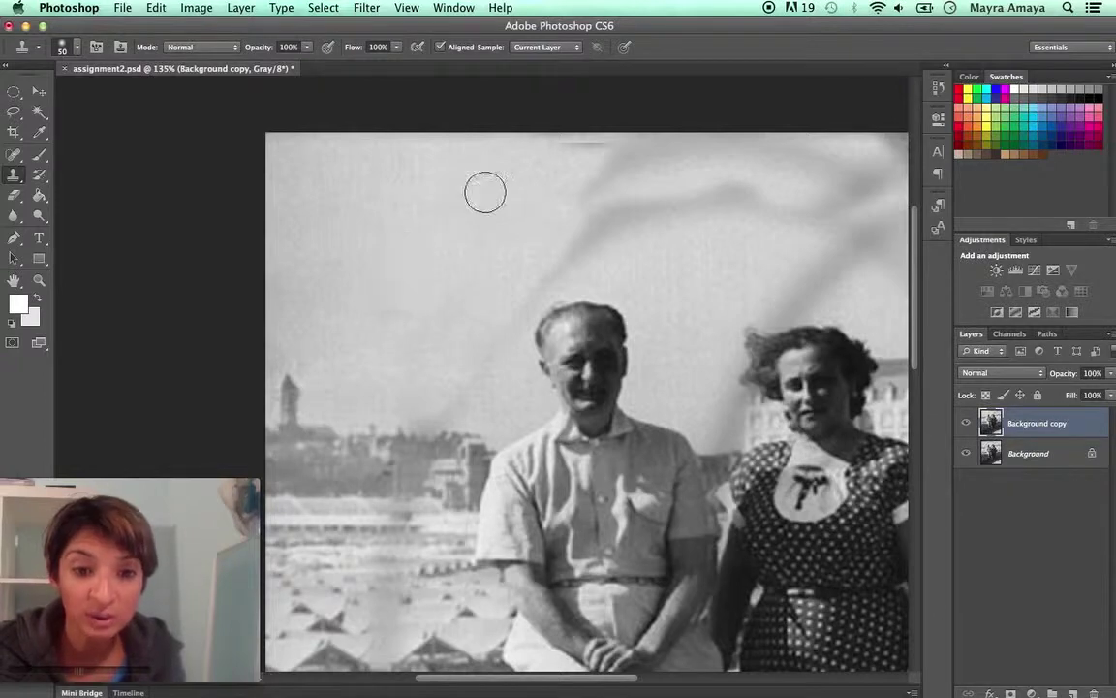
left_click_drag(485, 192, 459, 195)
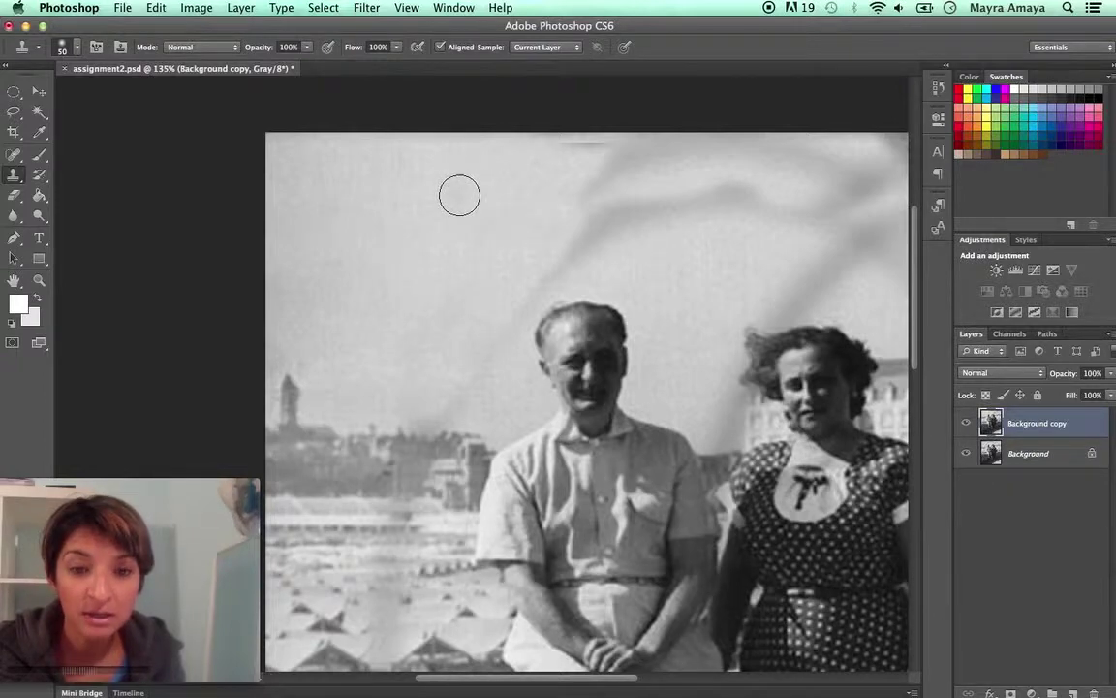
left_click(461, 196, "alt")
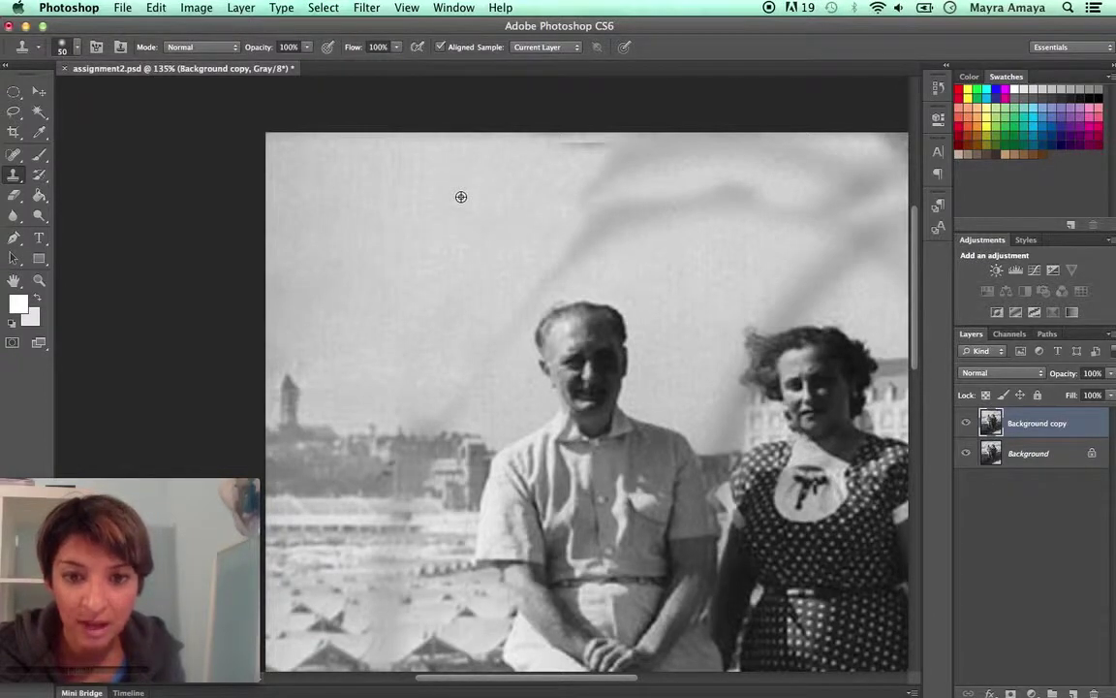
mouse_move(566, 228)
left_mouse_down()
mouse_move(611, 205)
mouse_move(603, 219)
mouse_move(593, 201)
mouse_move(563, 201)
mouse_move(569, 193)
mouse_move(635, 251)
mouse_move(355, 198)
mouse_move(576, 209)
left_mouse_up()
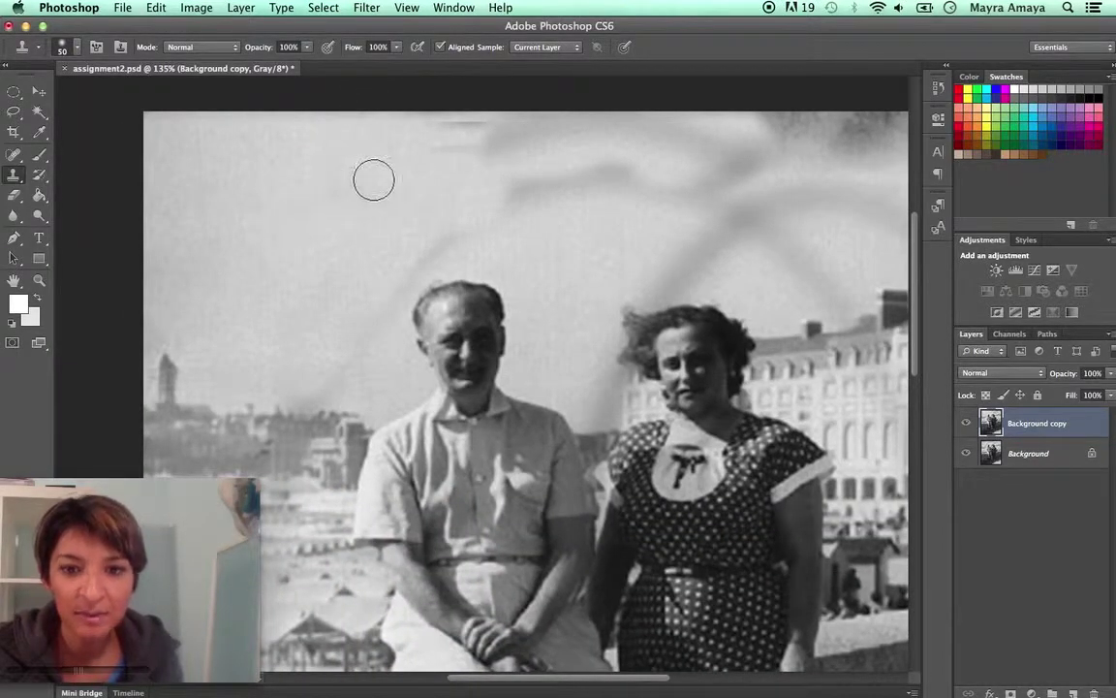
left_click_drag(867, 229, 610, 204)
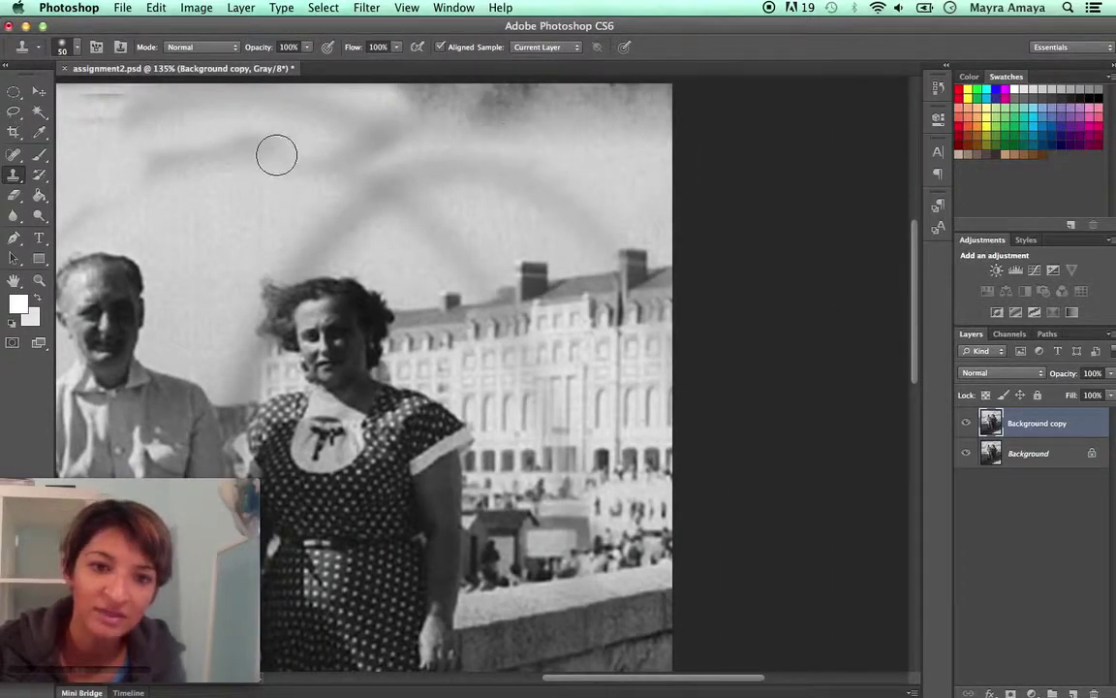
left_click_drag(277, 171, 585, 169)
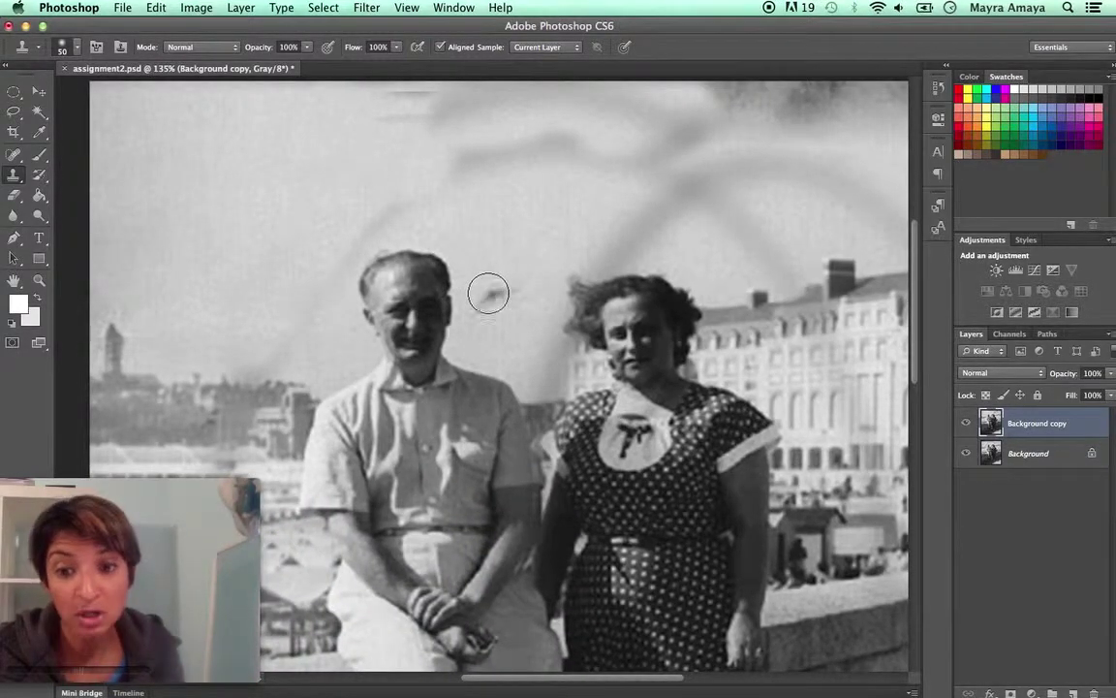
left_click_drag(455, 324, 327, 219)
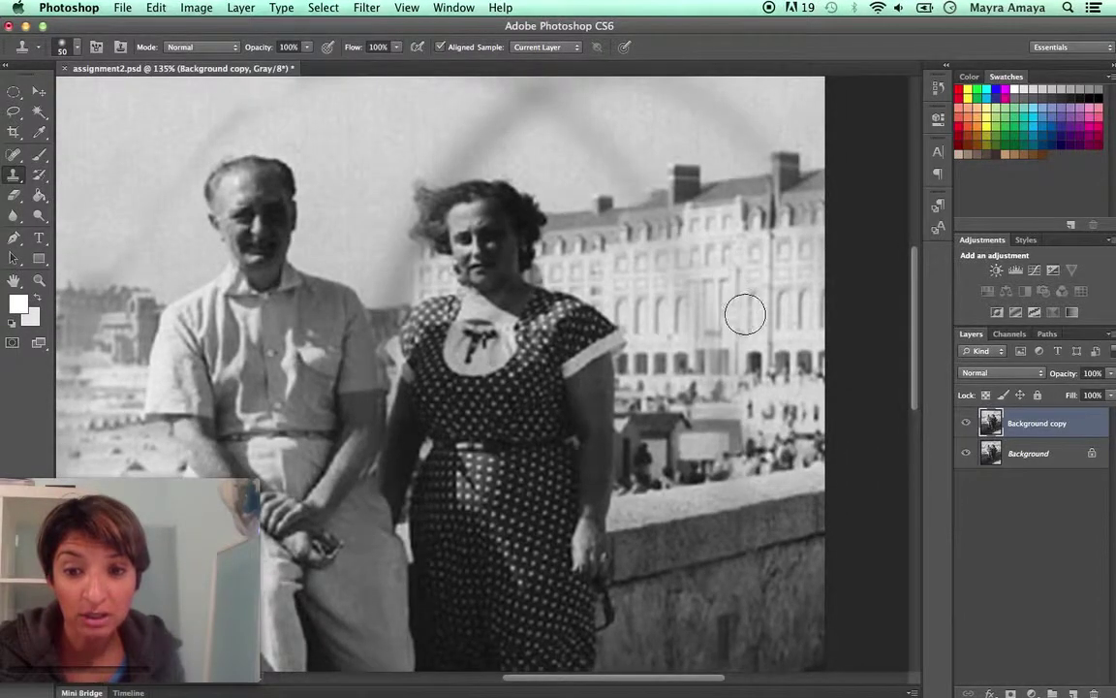
left_click_drag(705, 284, 598, 256)
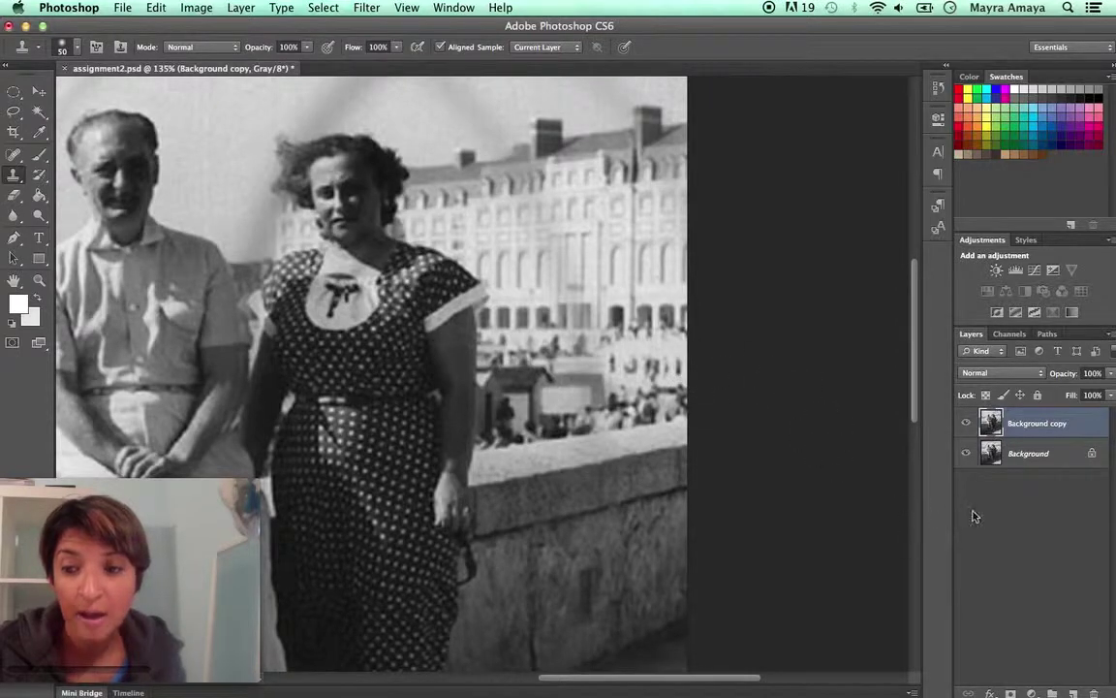
Add a new Layer 1 and draw a straight white line across the building with a smaller brush.
left_click(1073, 694)
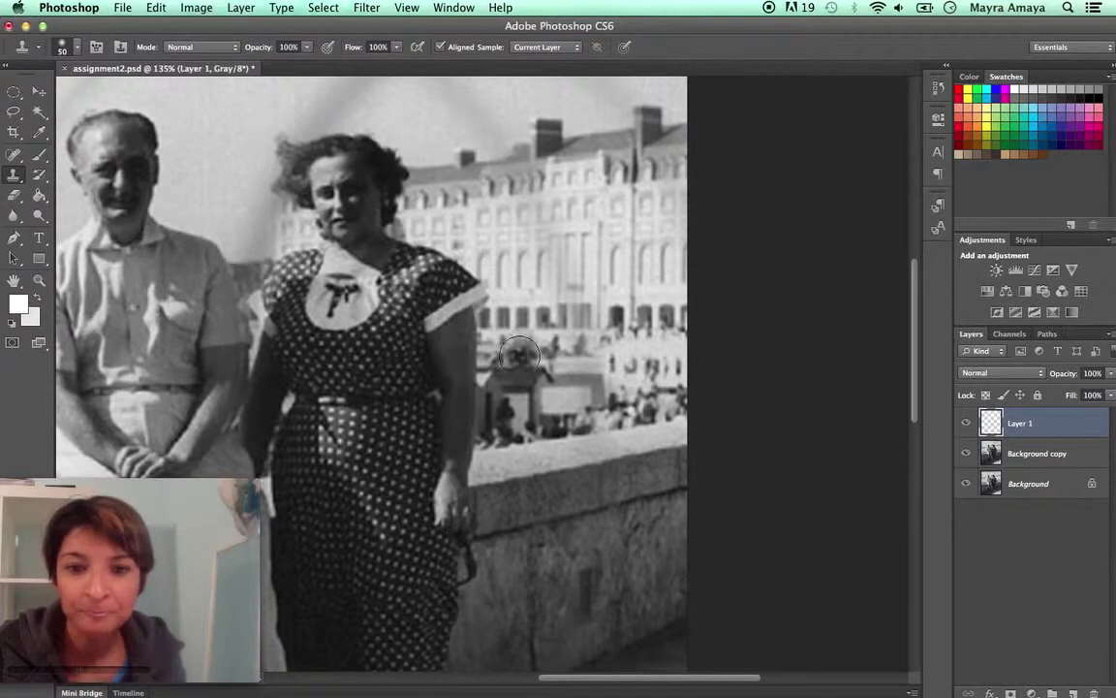
left_click(41, 156)
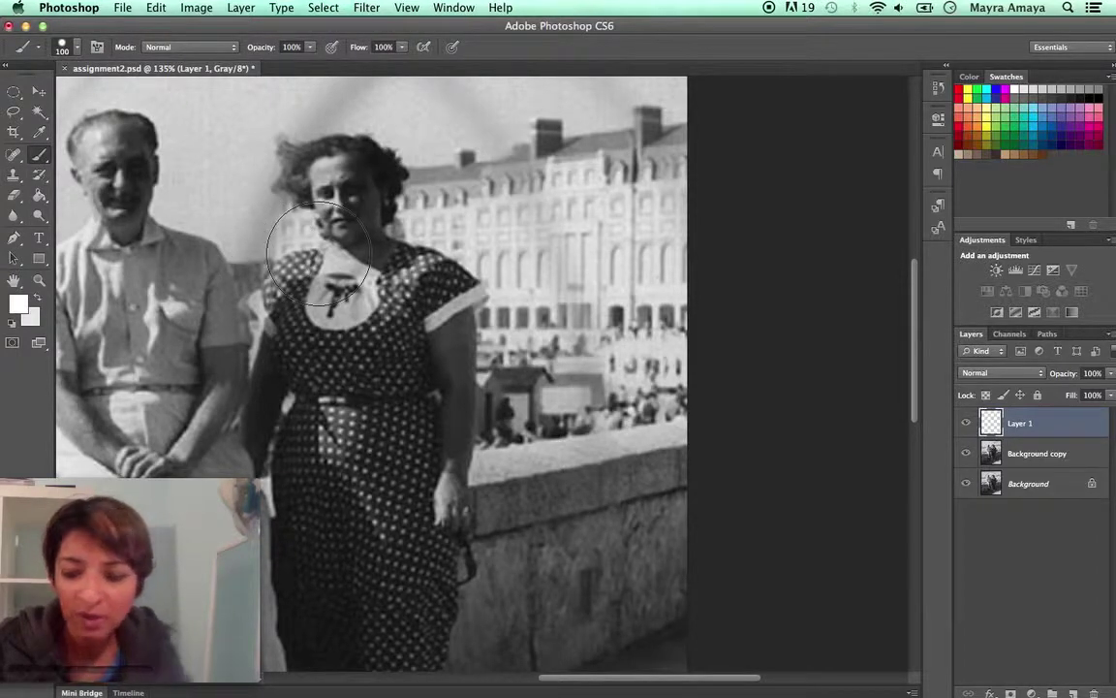
key("bracketleft")
key("bracketleft")
key("bracketleft")
key("bracketleft")
key("bracketleft")
key("bracketleft")
key("bracketleft")
key("bracketleft")
key("bracketleft")
key("bracketleft")
key("bracketleft")
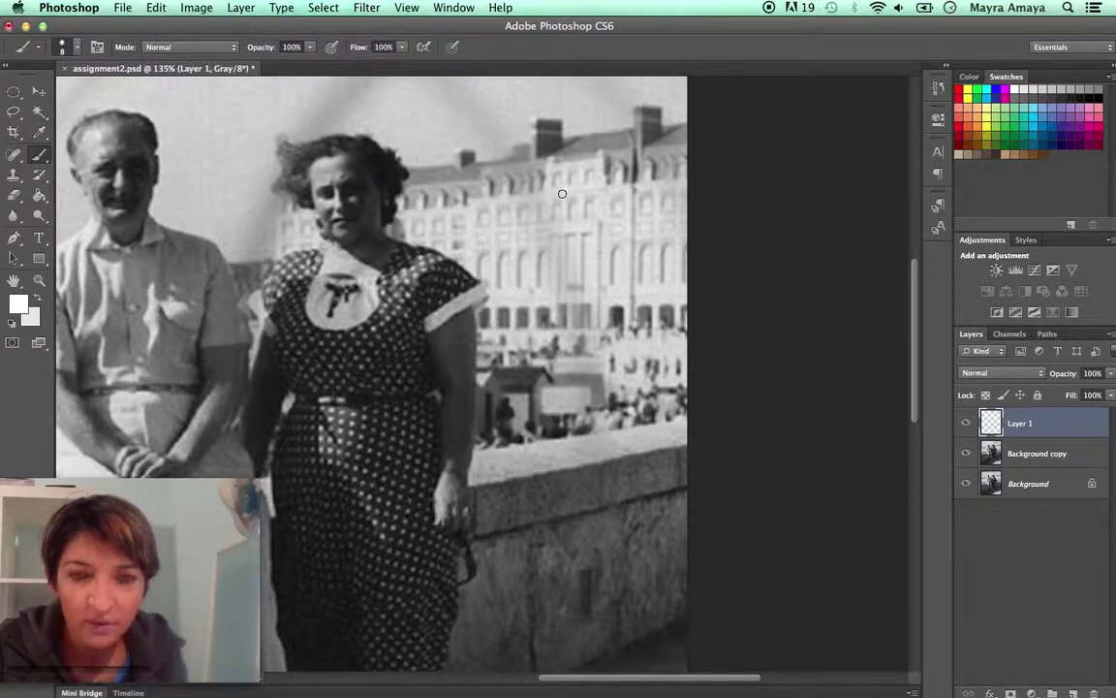
left_click(504, 200, "shift")
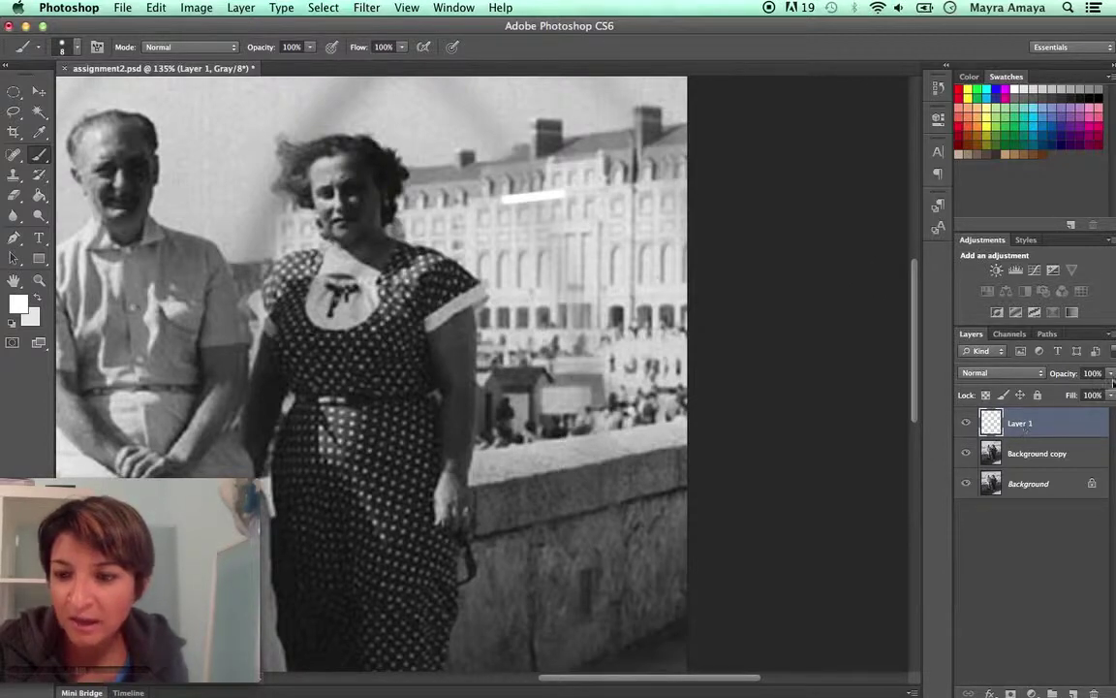
Lower Layer 1's opacity to 18% and toggle its visibility to compare.
left_click(1113, 374)
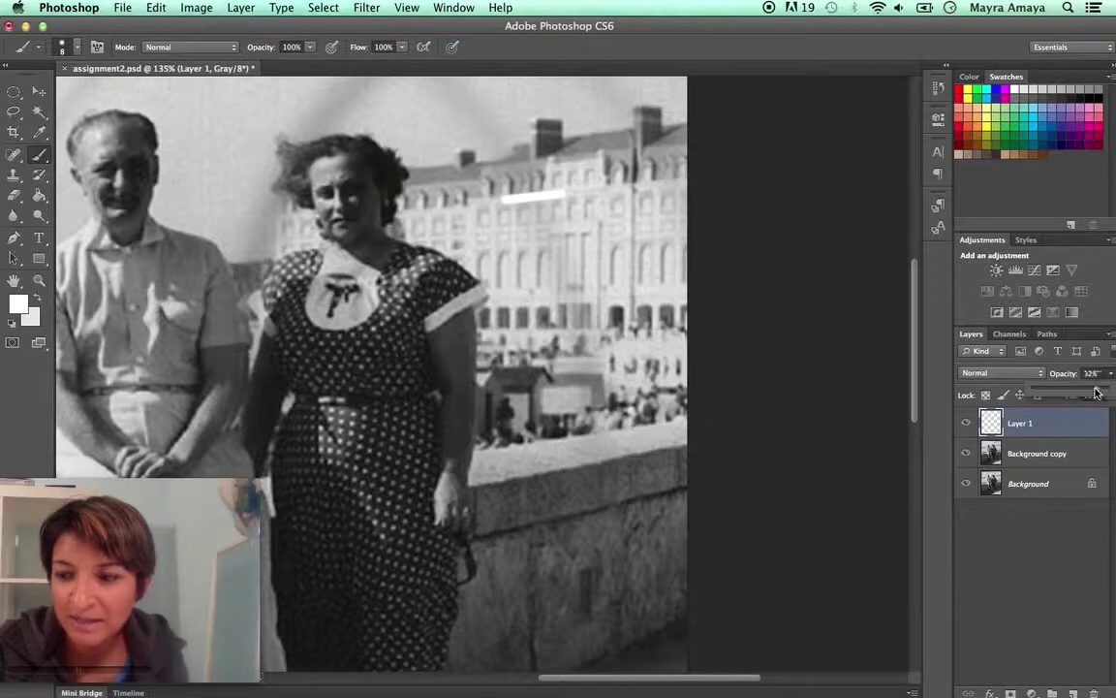
left_click_drag(1080, 390, 1079, 390)
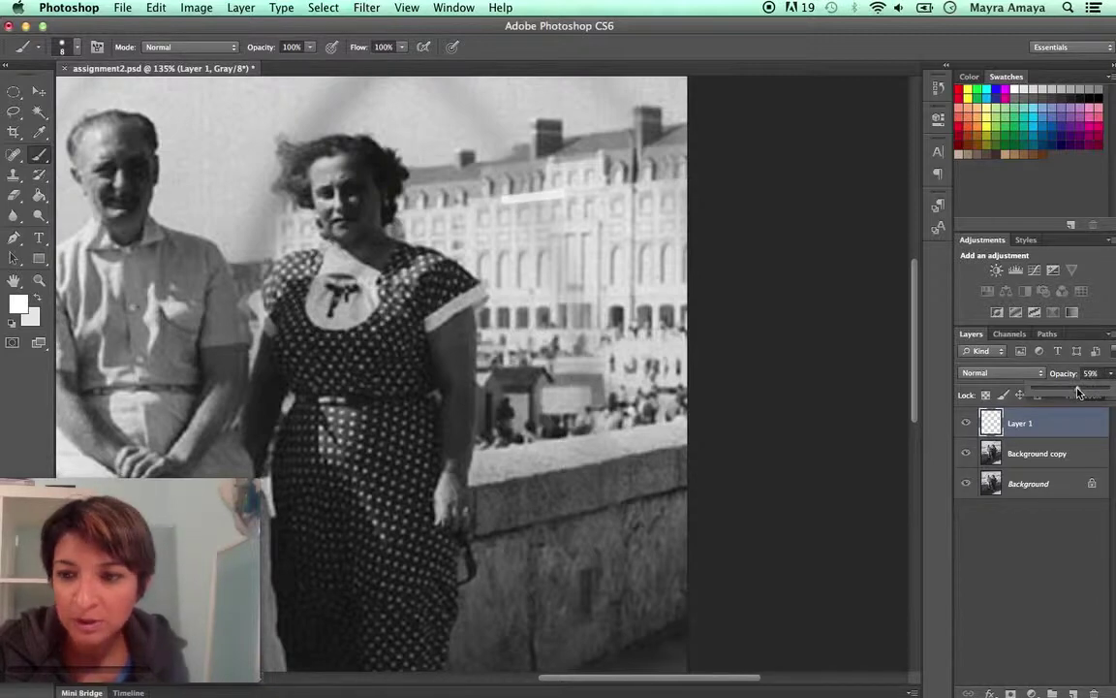
left_click_drag(1066, 391, 1049, 393)
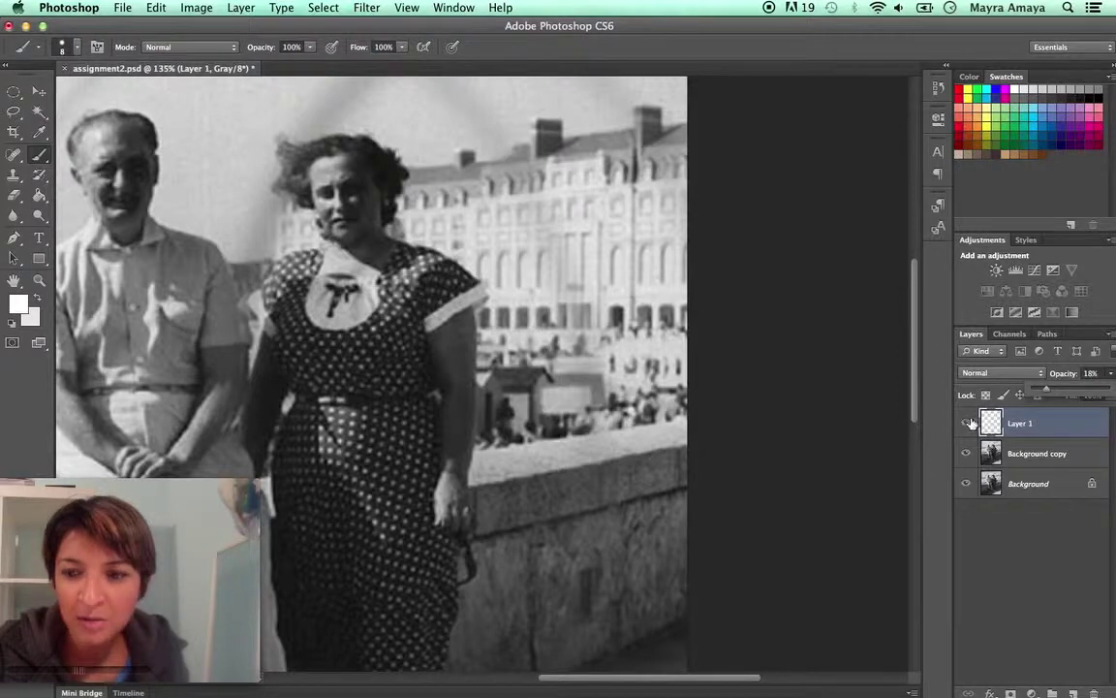
left_click(964, 423)
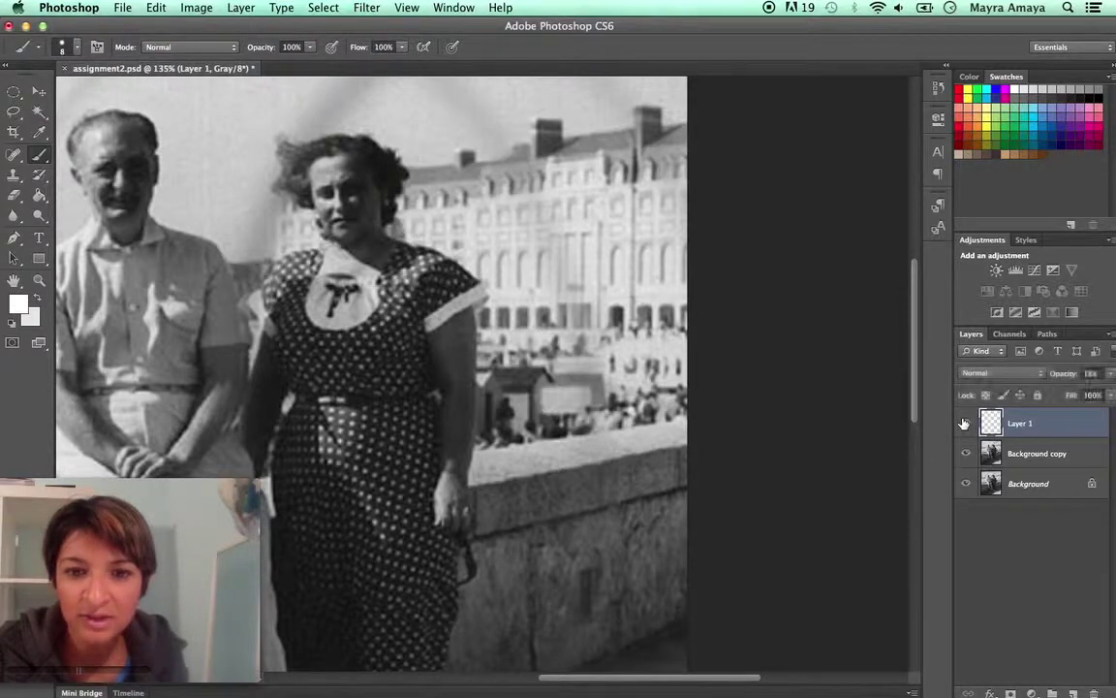
left_click(964, 423)
left_click(964, 423)
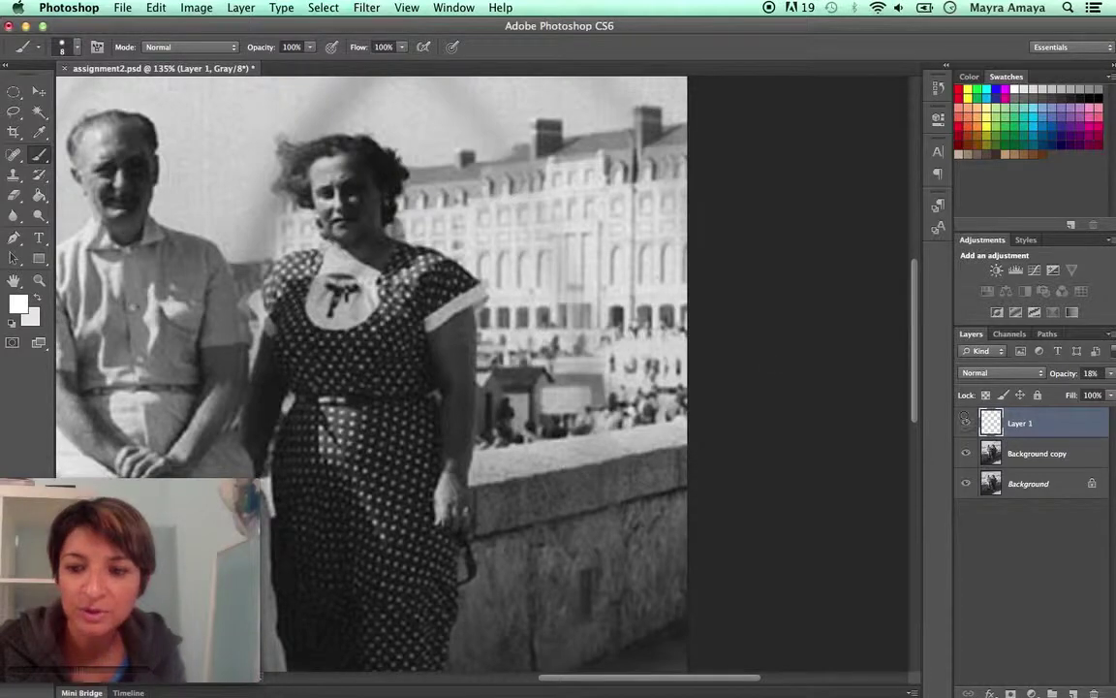
Toggle Layer 1's visibility twice to compare before and after, leaving it visible.
left_click(966, 423)
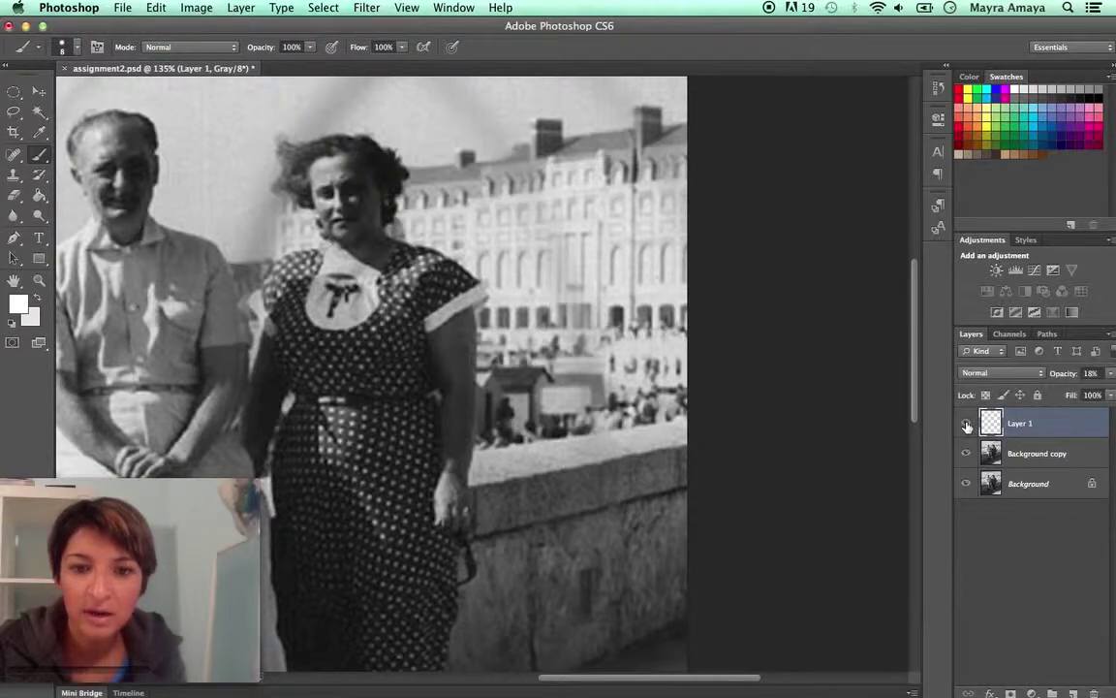
left_click(966, 424)
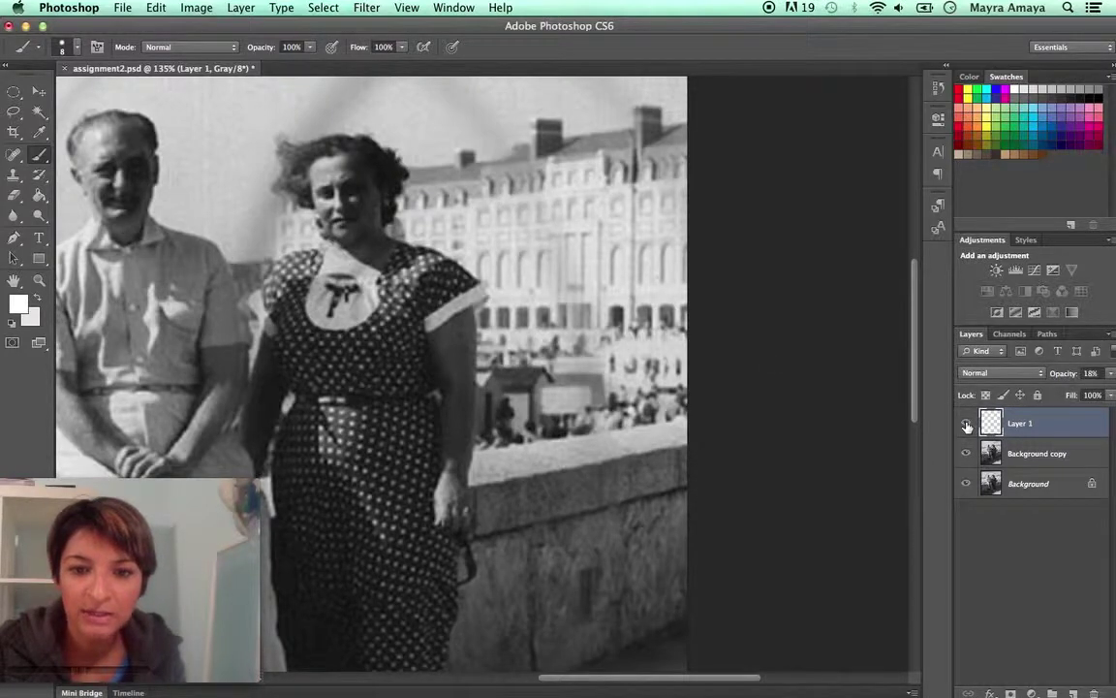
left_click(966, 427)
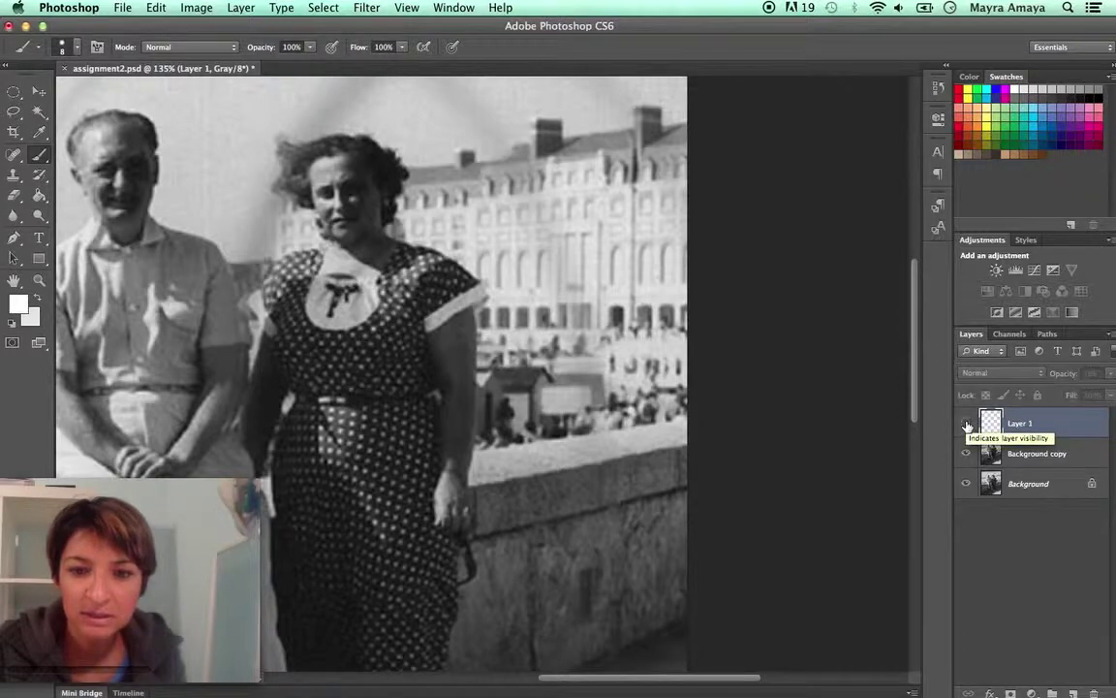
left_click(967, 427)
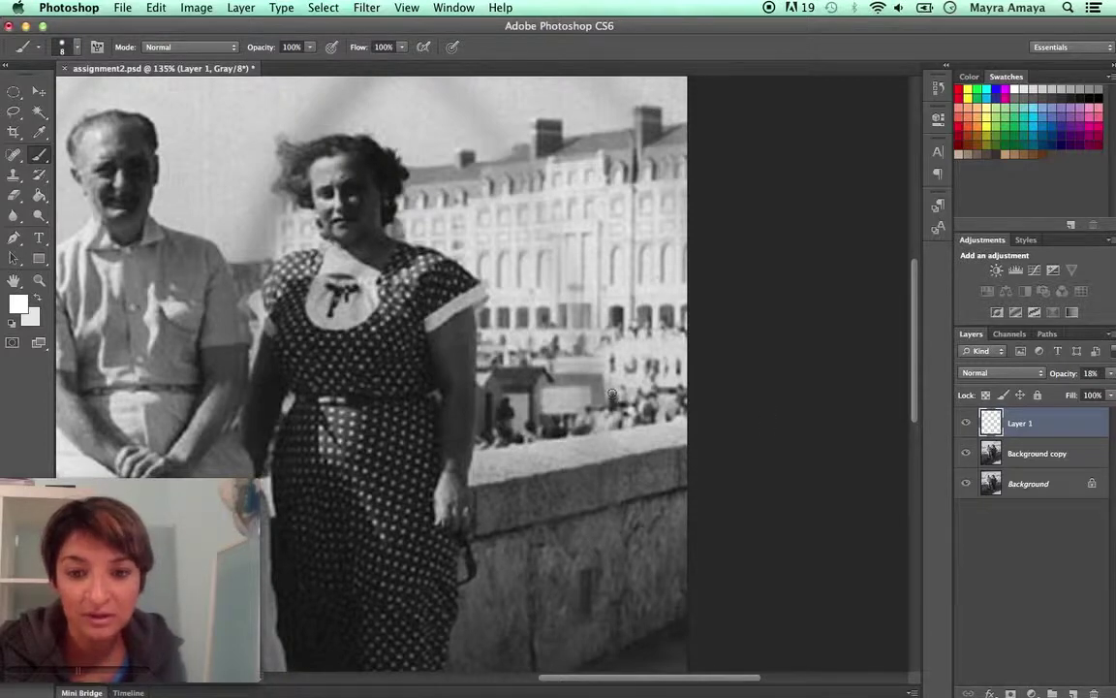
Bring the wall and the couple's legs into view and select the Background copy layer.
left_click_drag(597, 422, 684, 378)
scroll(684, 378, "left", 10)
scroll(684, 378, "down", 5)
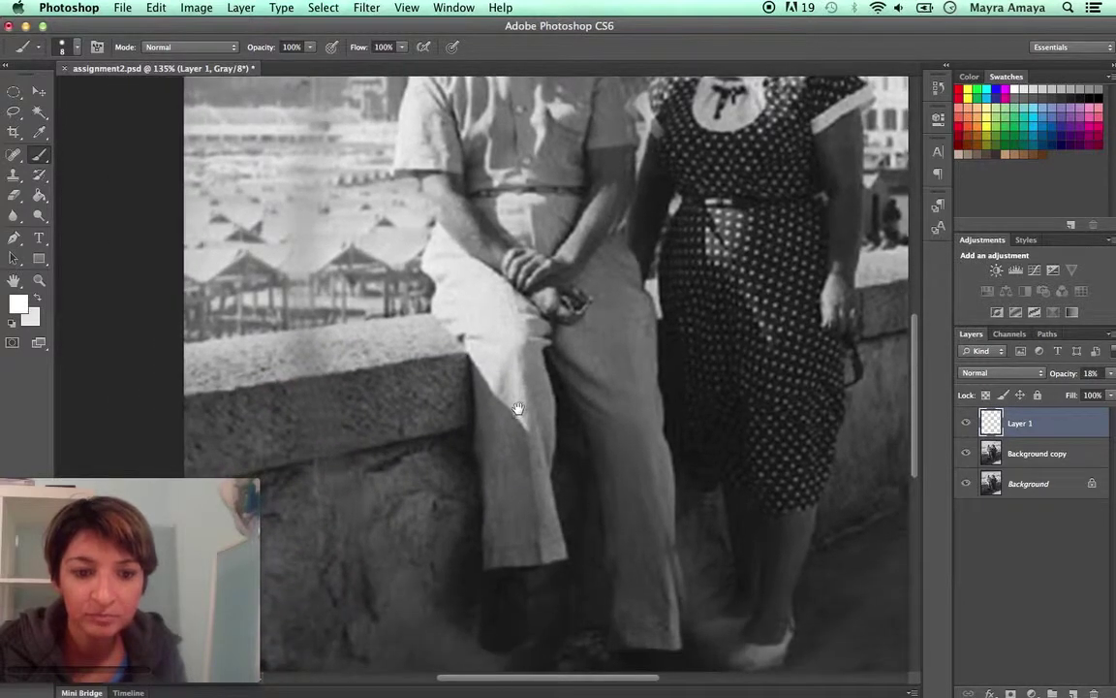
left_click_drag(518, 409, 527, 410)
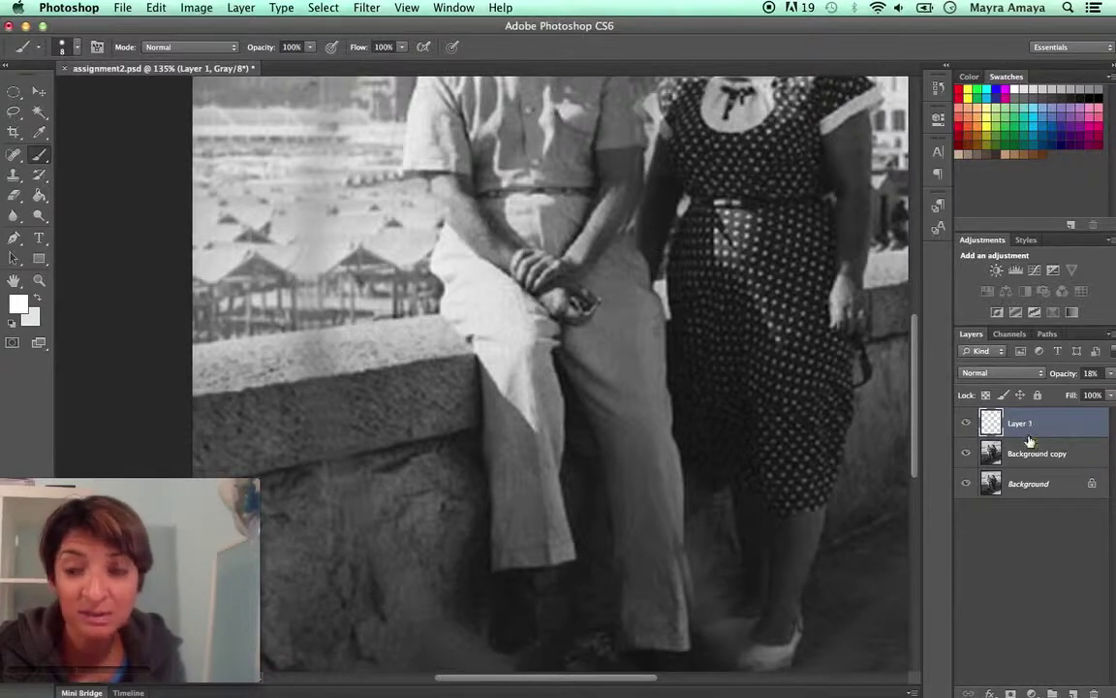
left_click(1030, 453)
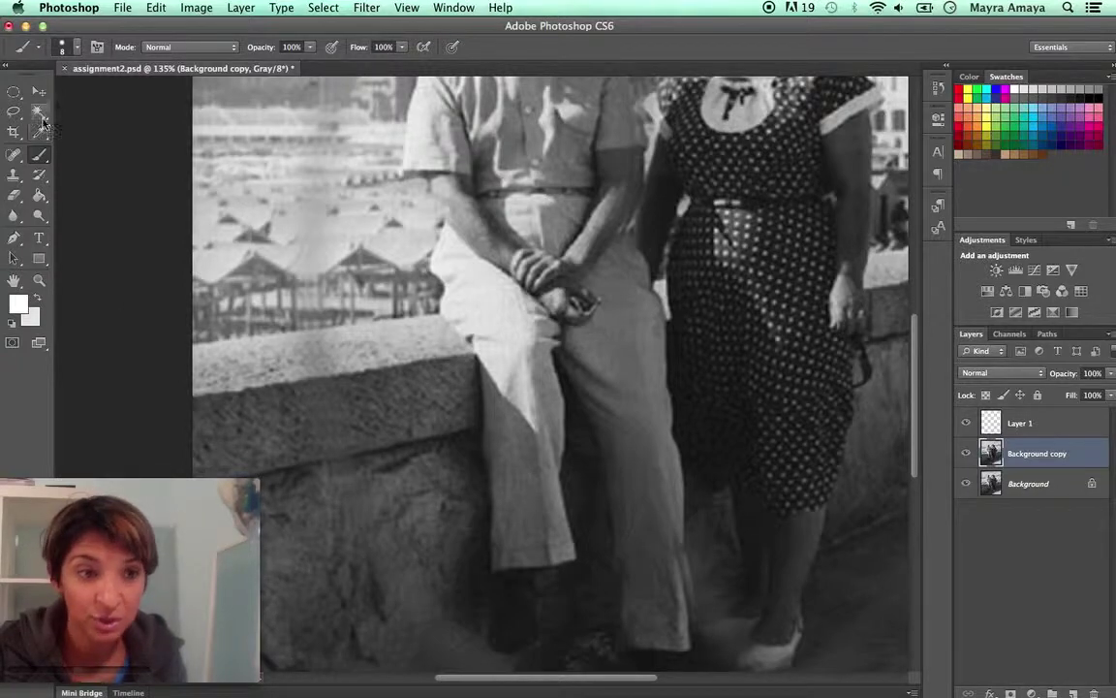
Sample the wall top with the Clone Stamp, then toggle History states to compare before and after cloning.
left_click(15, 177)
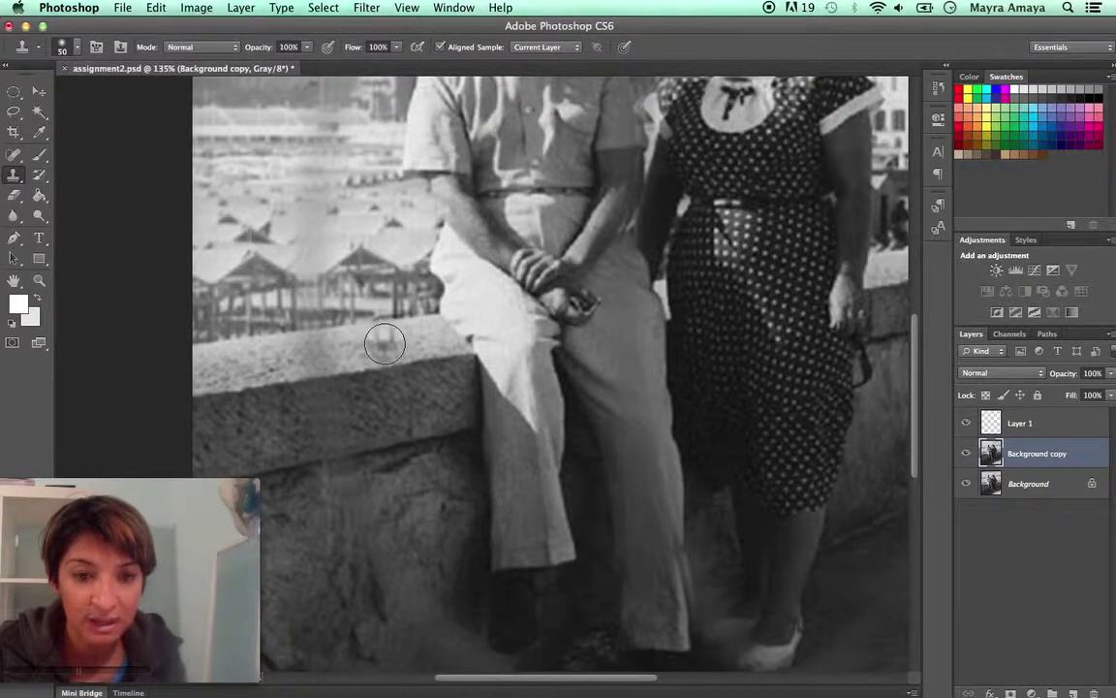
left_click(384, 342, "alt")
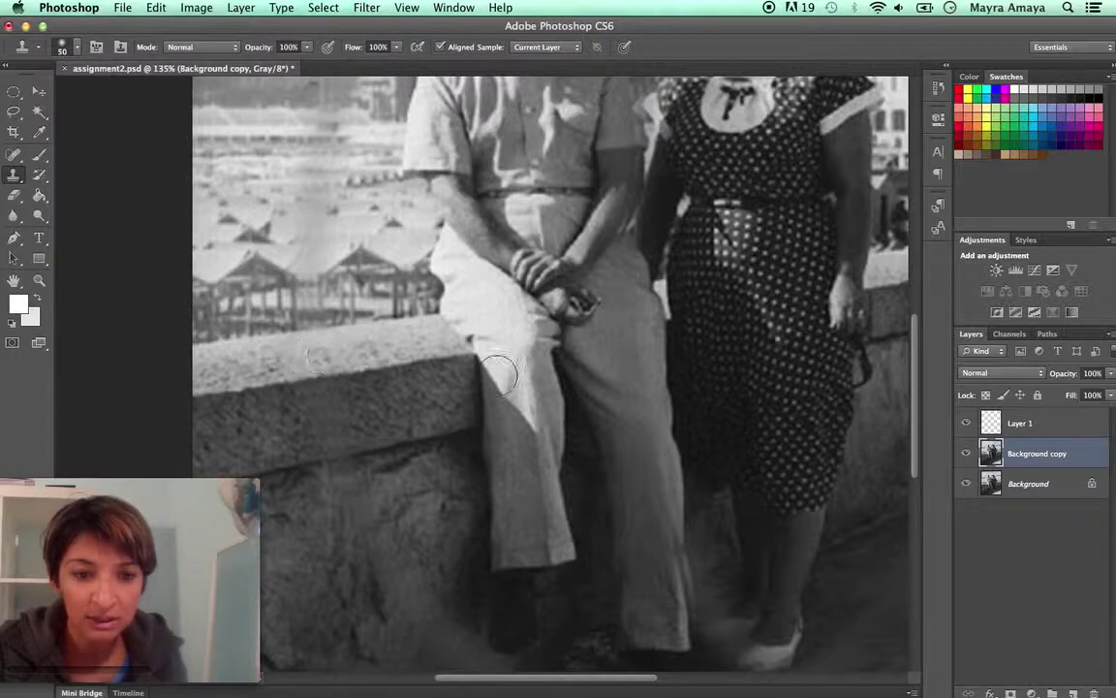
left_click(939, 89)
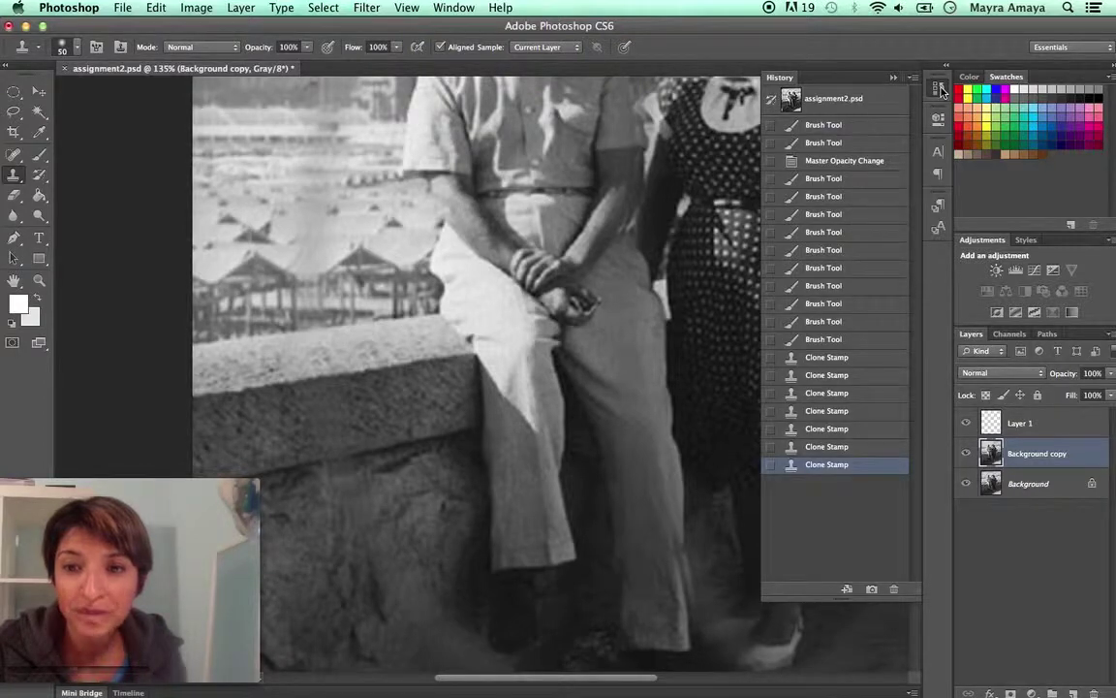
left_click(820, 341)
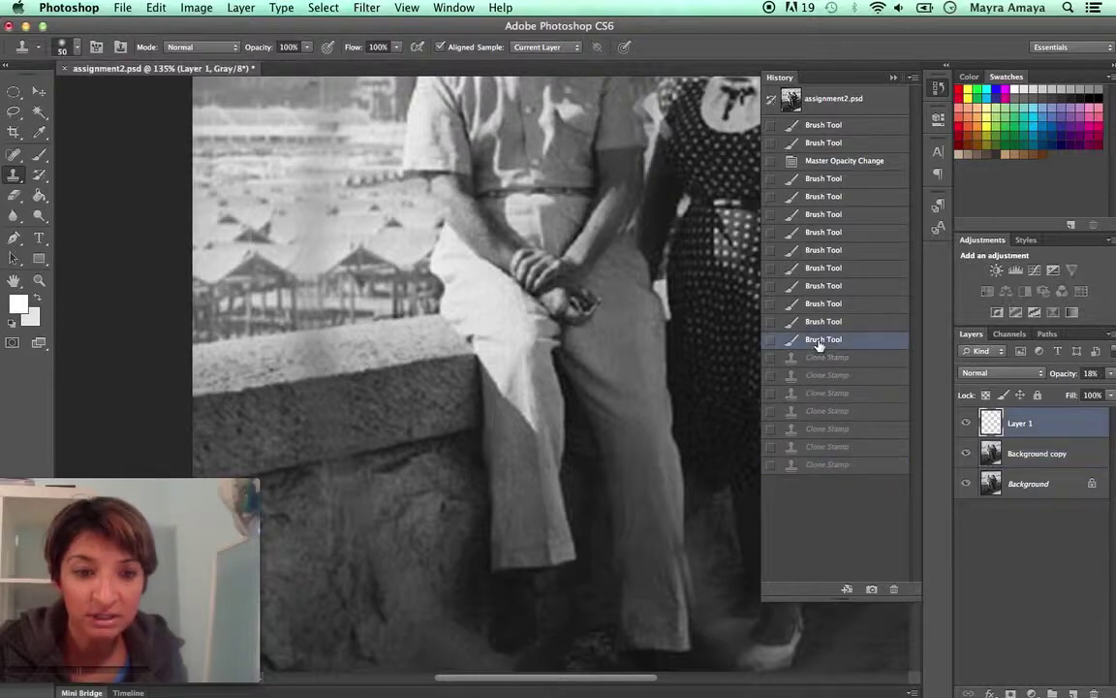
left_click(827, 466)
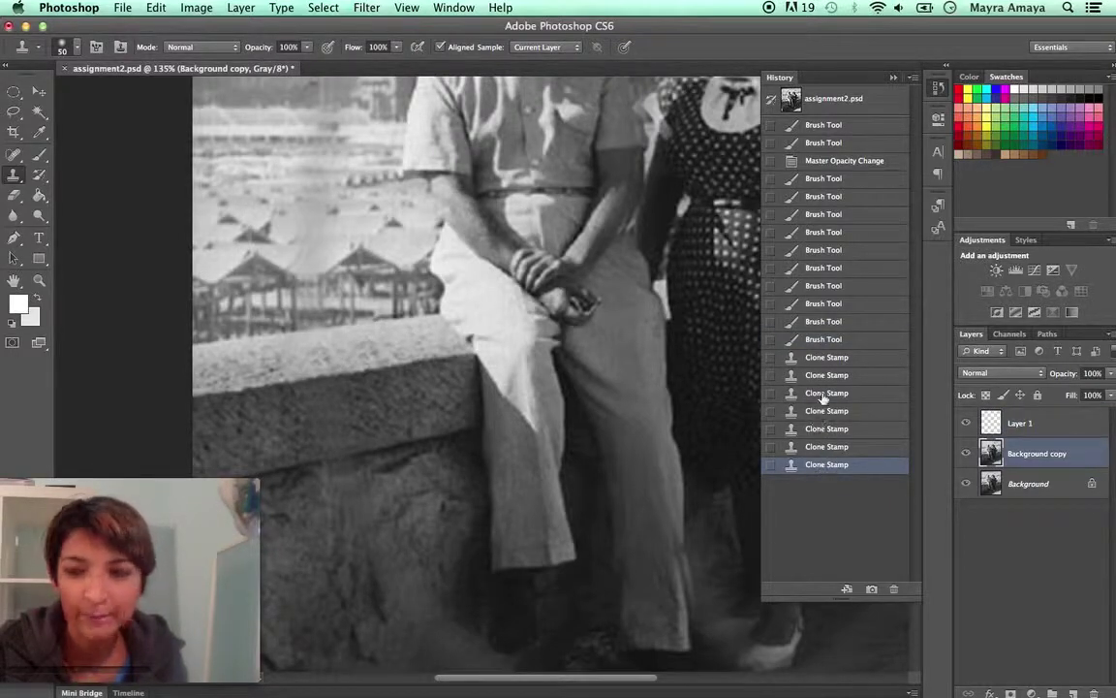
left_click(821, 341)
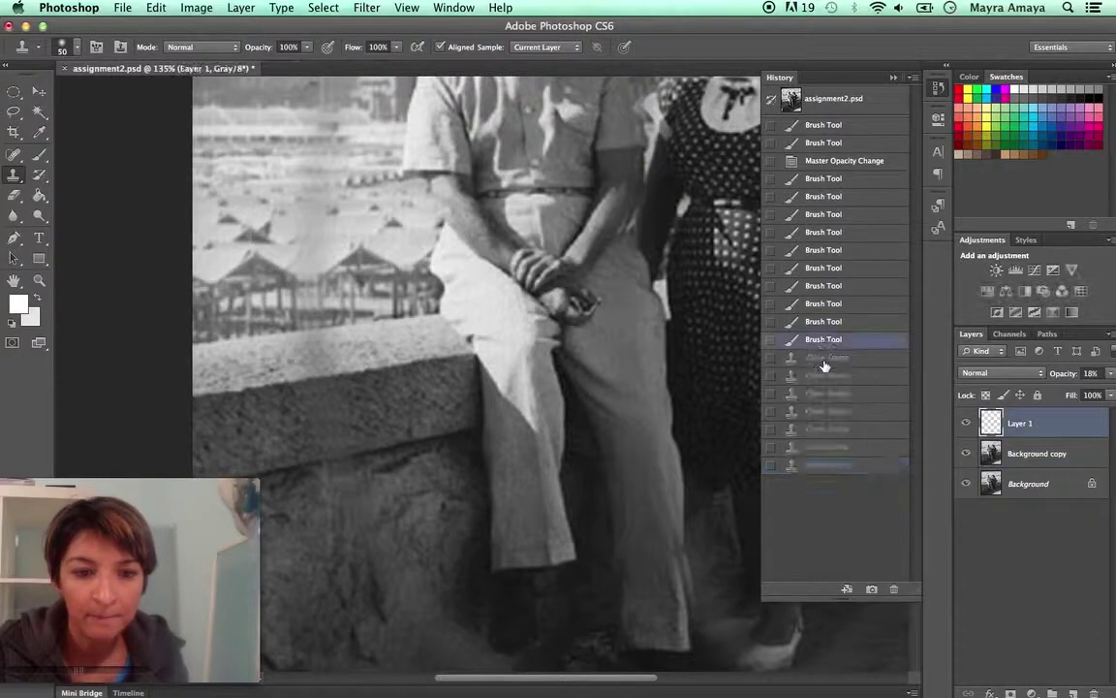
left_click(834, 467)
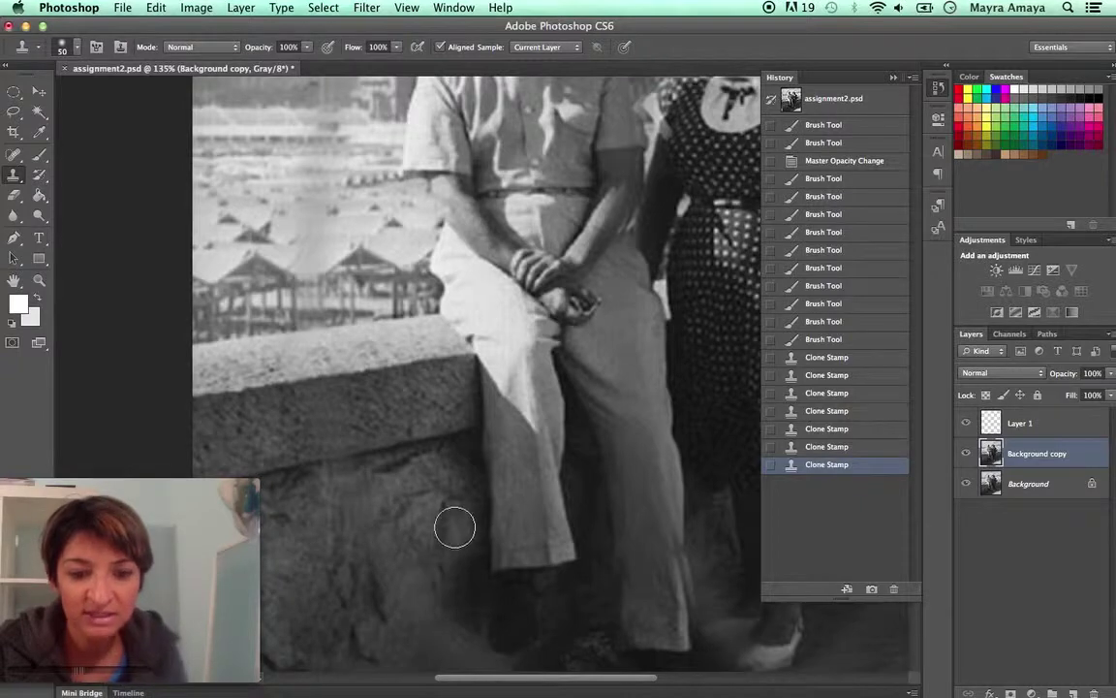
Sample a clean wall patch and clone its texture over the cracks across the lower stone wall.
scroll(451, 523, "down", 5)
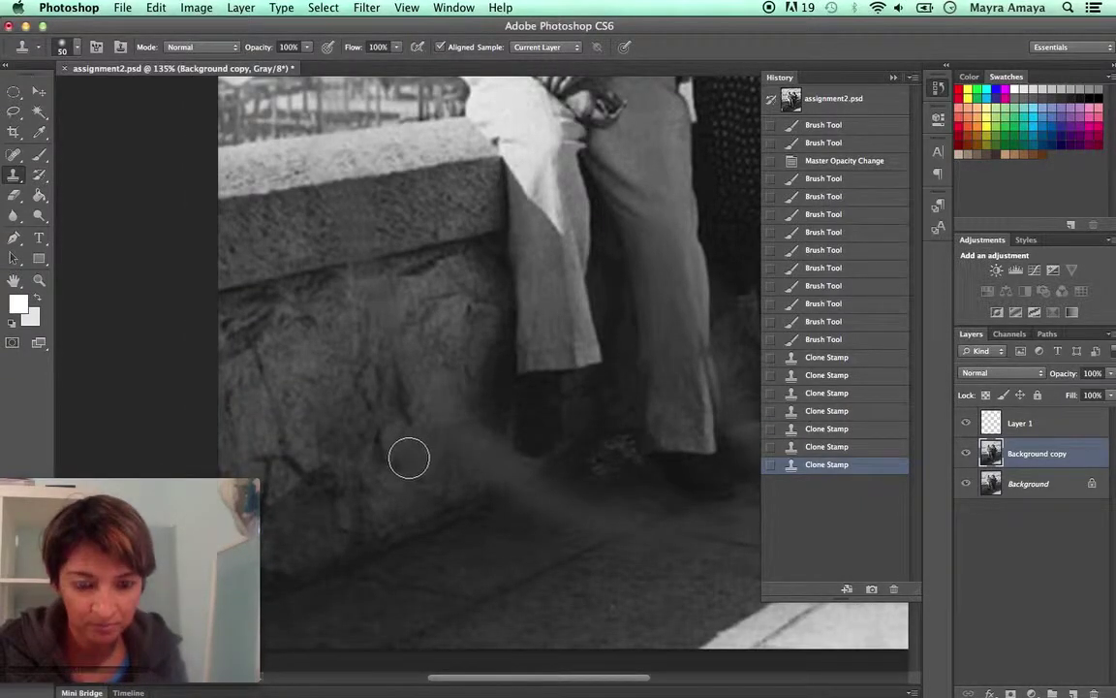
left_click(404, 462, "alt")
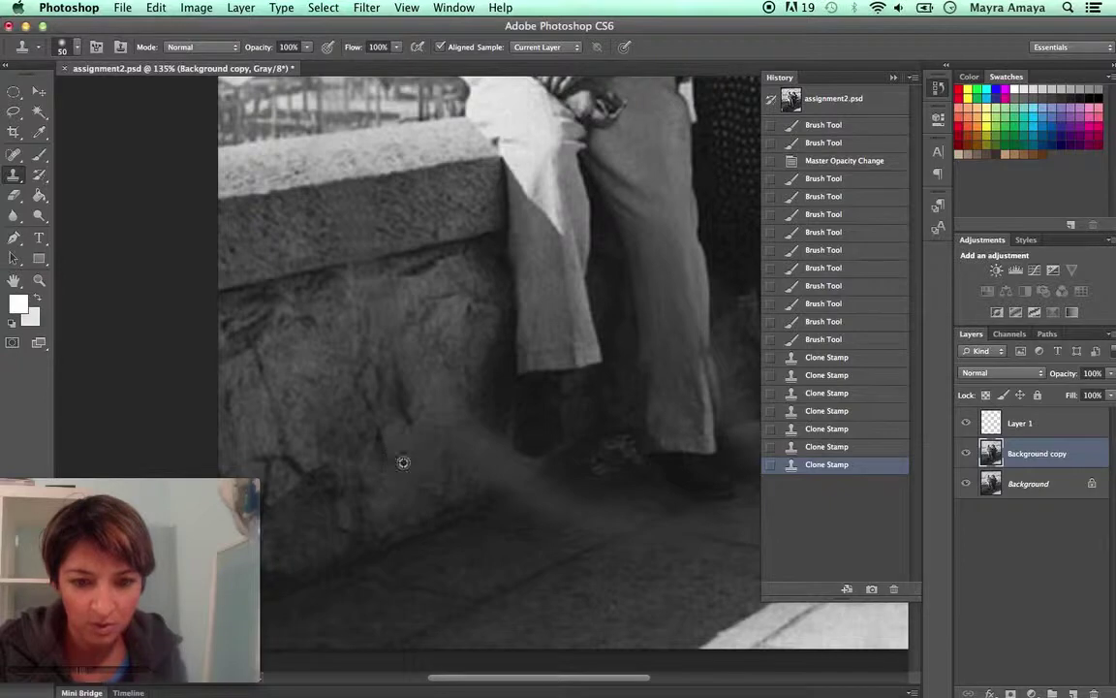
left_click(429, 412)
left_click(444, 421)
left_click(453, 433)
left_click(475, 441)
left_click(483, 461)
left_click(489, 458)
left_click(493, 456)
left_click(424, 419)
left_click(426, 382)
left_click(426, 358)
left_click(414, 344)
left_click(407, 387)
left_click(379, 322)
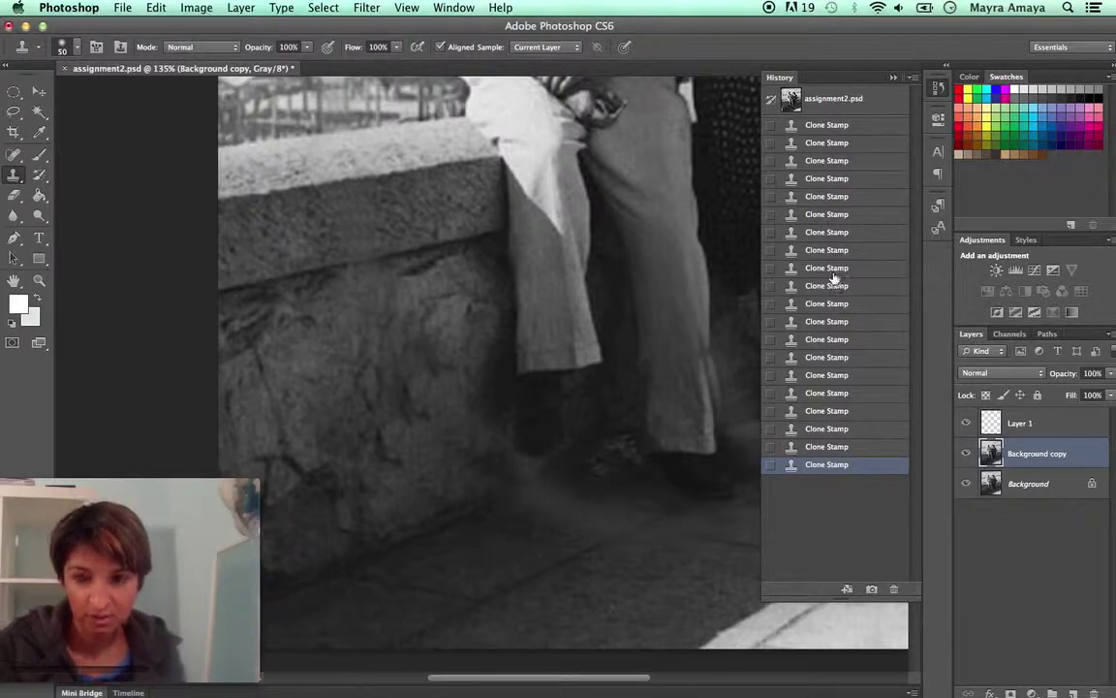
Compare the wall repair with the original in History, keep it, and pan back to the couple's faces.
left_click(867, 126)
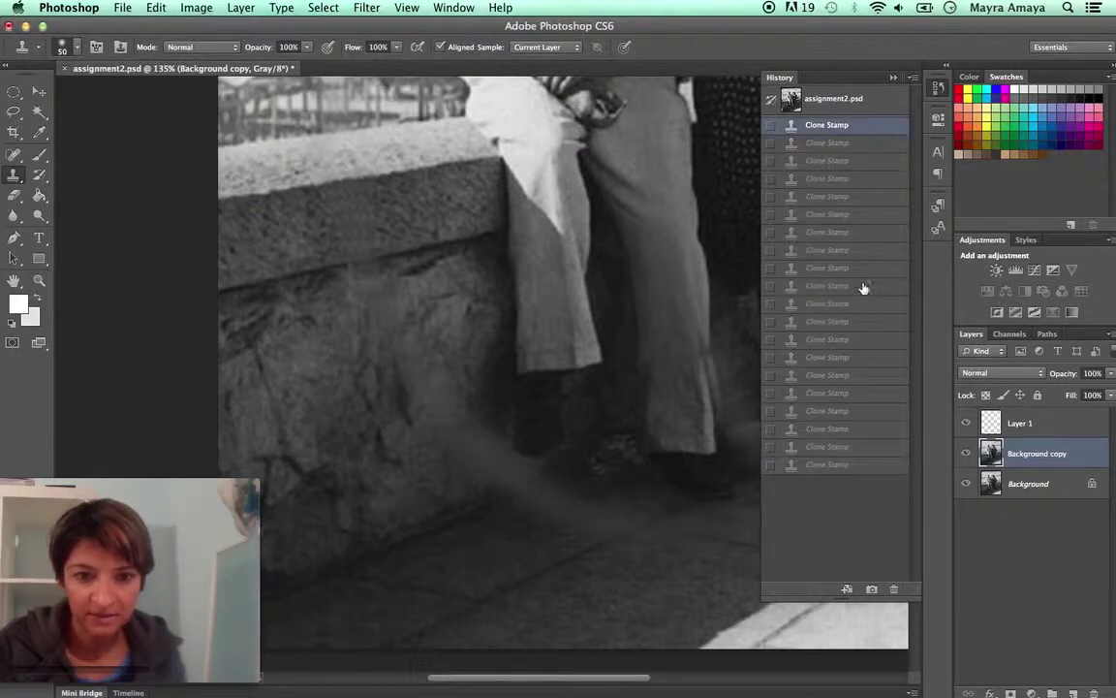
left_click(835, 466)
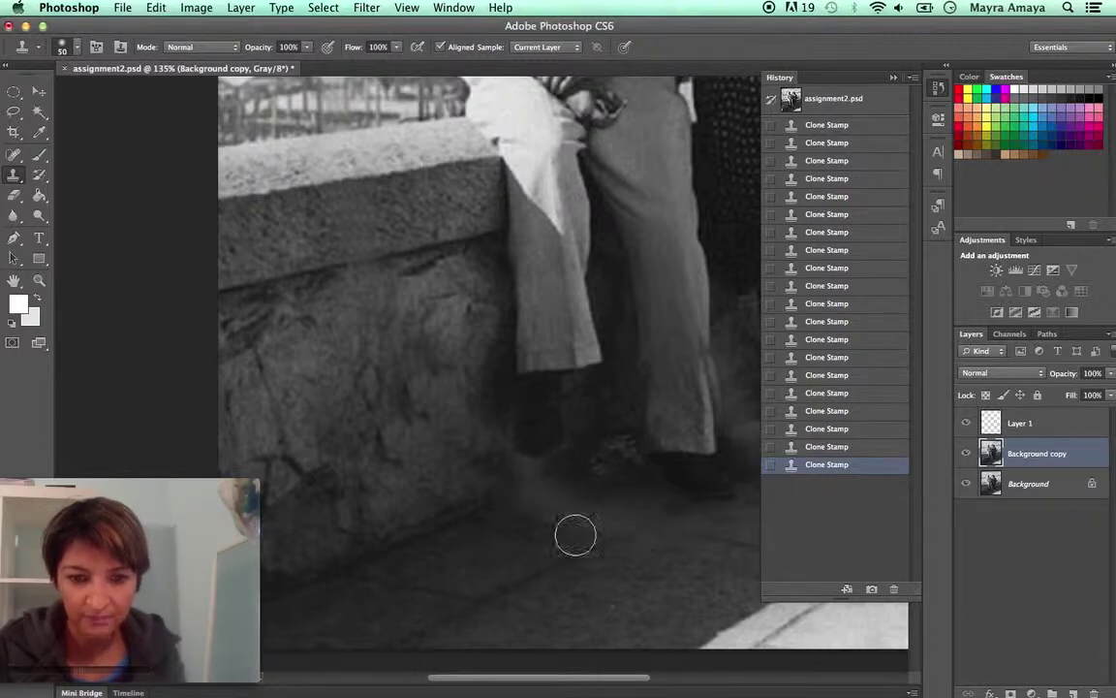
left_click_drag(411, 212, 438, 484)
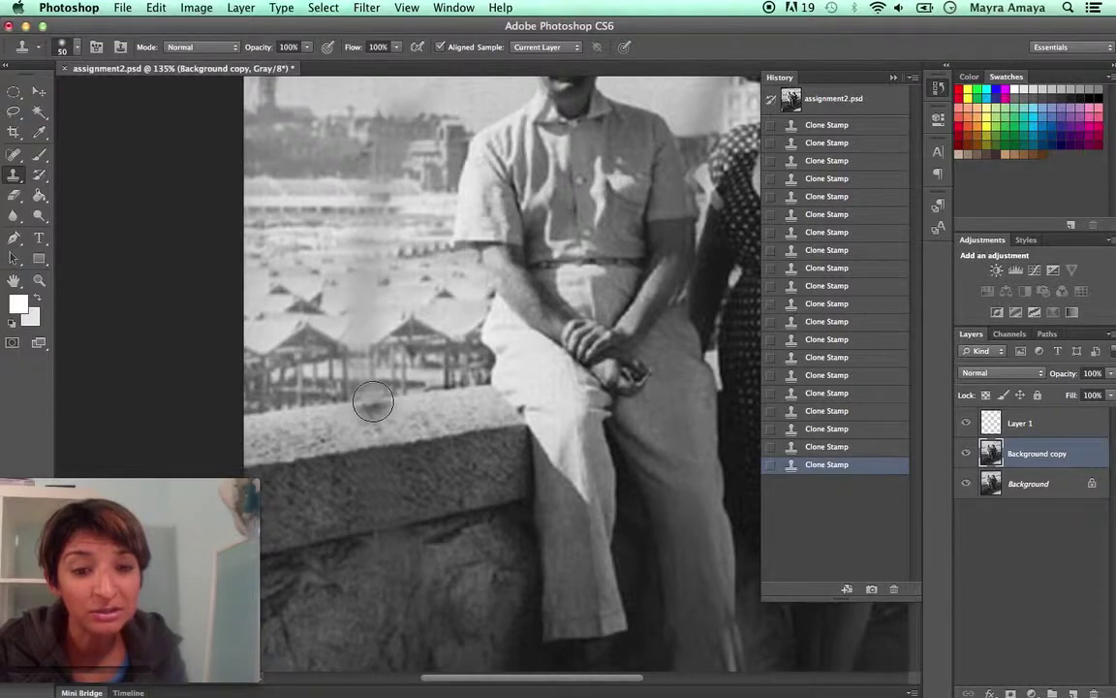
mouse_move(406, 329)
left_mouse_down()
mouse_move(370, 418)
mouse_move(370, 457)
left_mouse_up()
left_click_drag(431, 257, 361, 312)
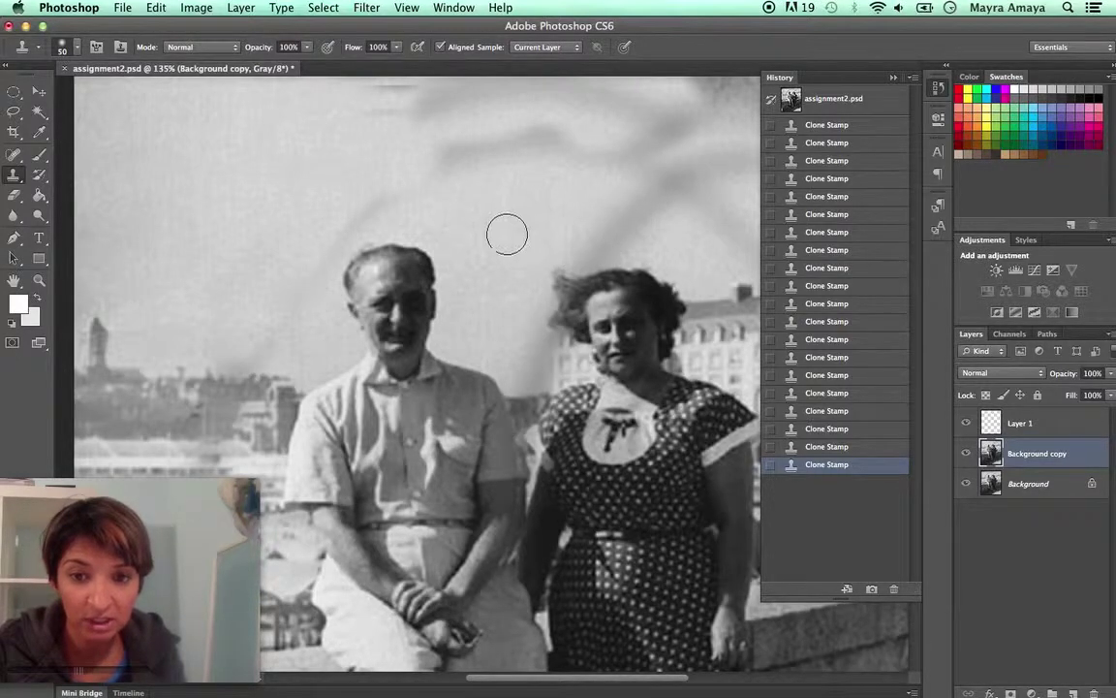
left_click(13, 91)
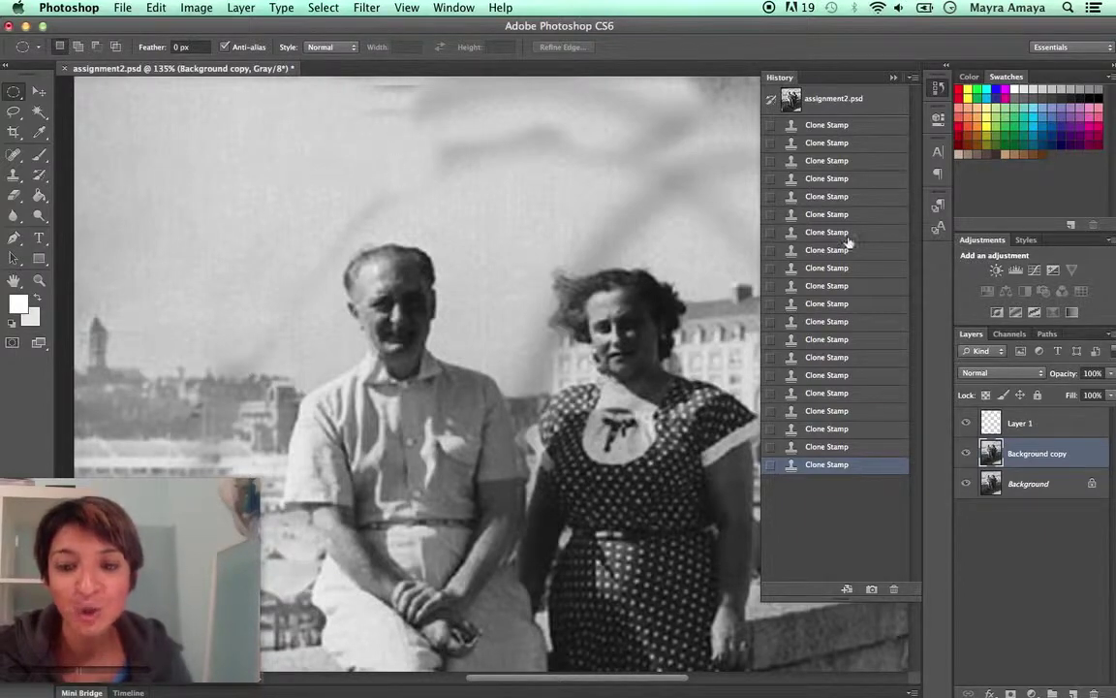
Save two History snapshots of the current retouched state of the beach photo.
left_click(871, 590)
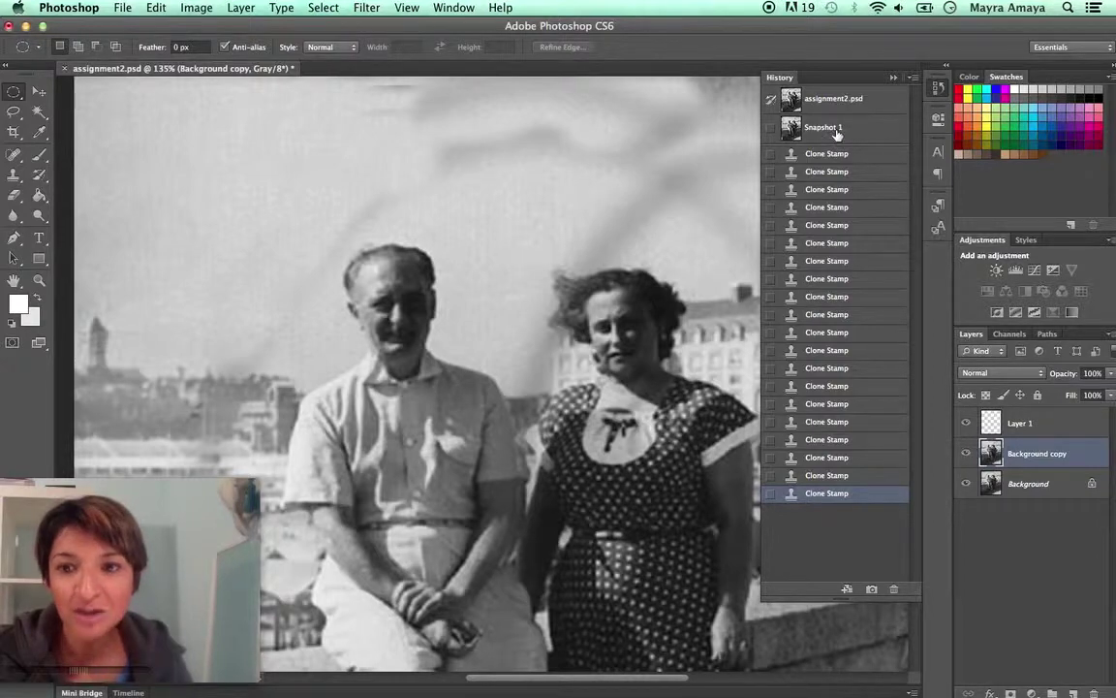
left_click(871, 589)
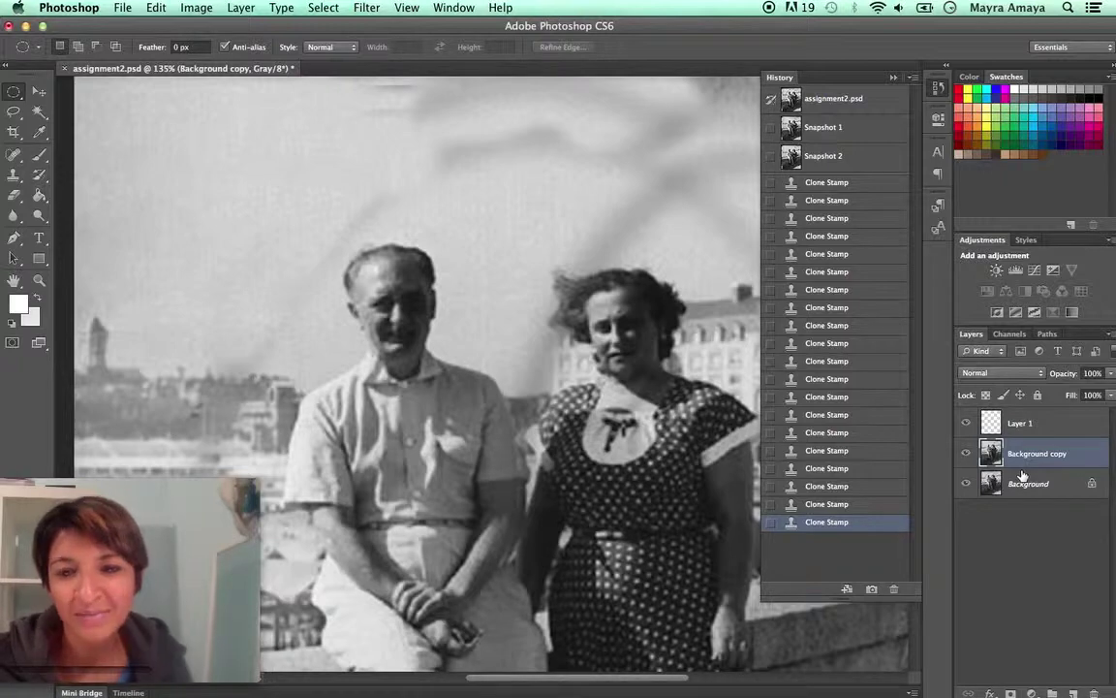
Collapse the History panel and zoom out so the whole photo fits the window.
left_click(894, 77)
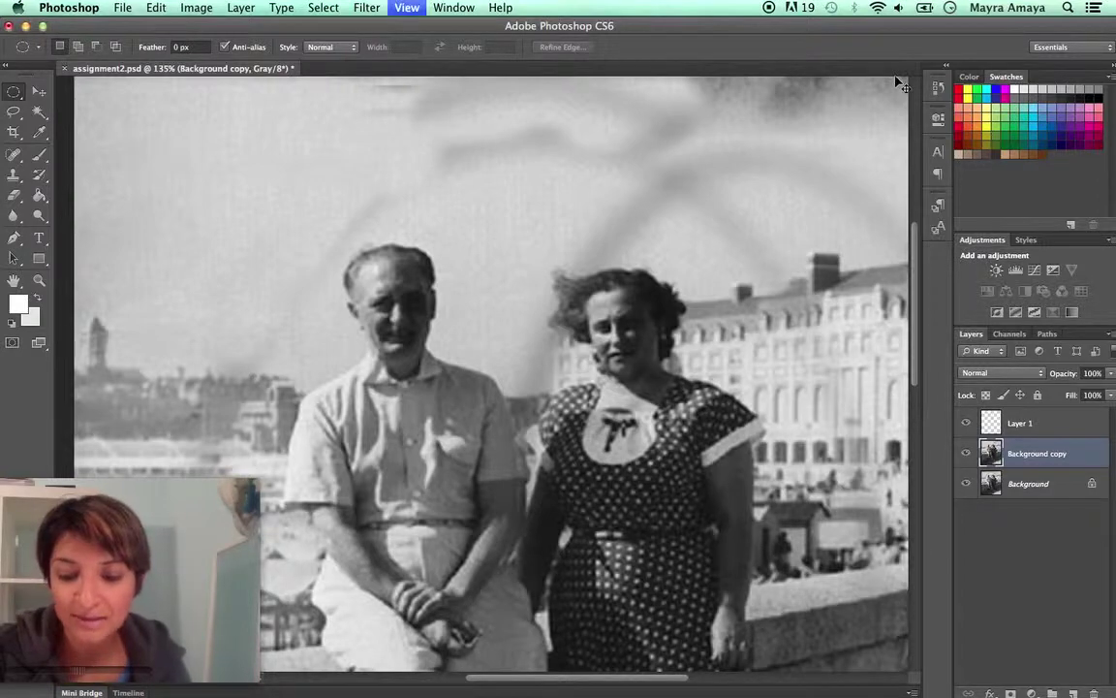
key("super+minus")
key("super+minus")
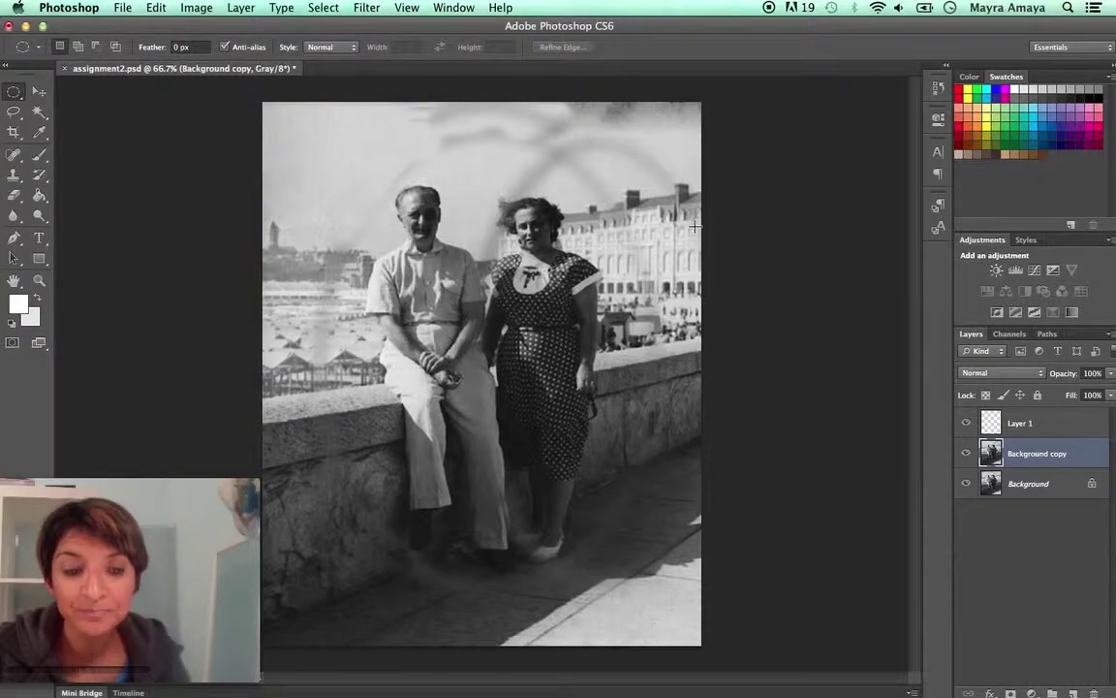
Bring up the Levels adjustment from Image > Adjustments for the beach photo.
left_click(196, 9)
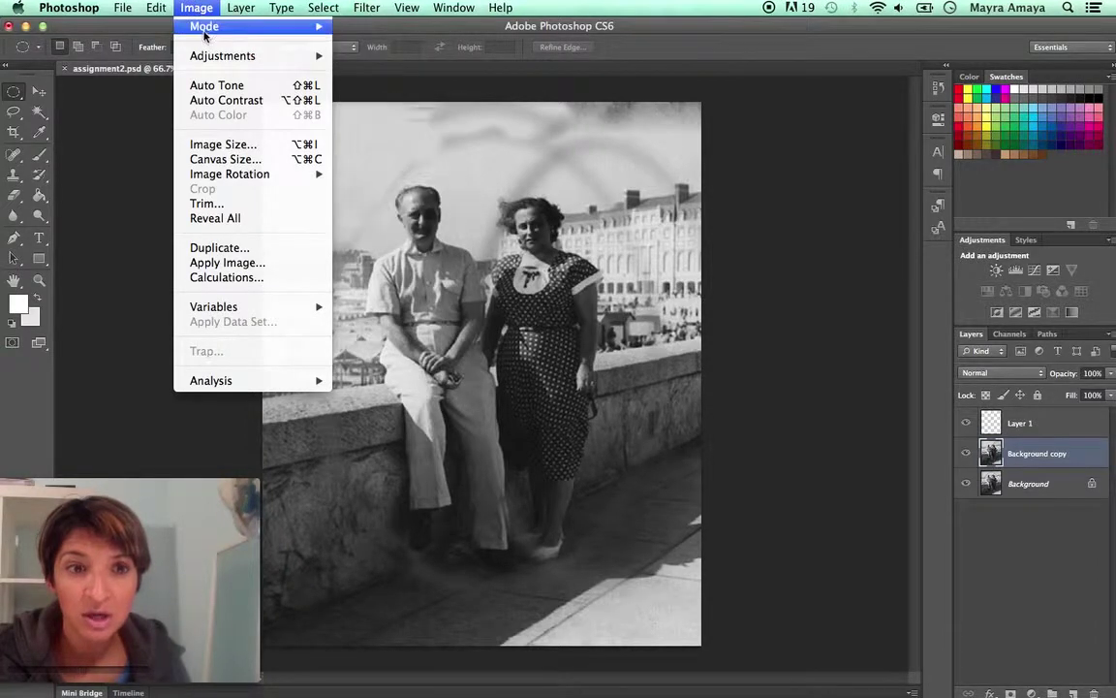
mouse_move(281, 26)
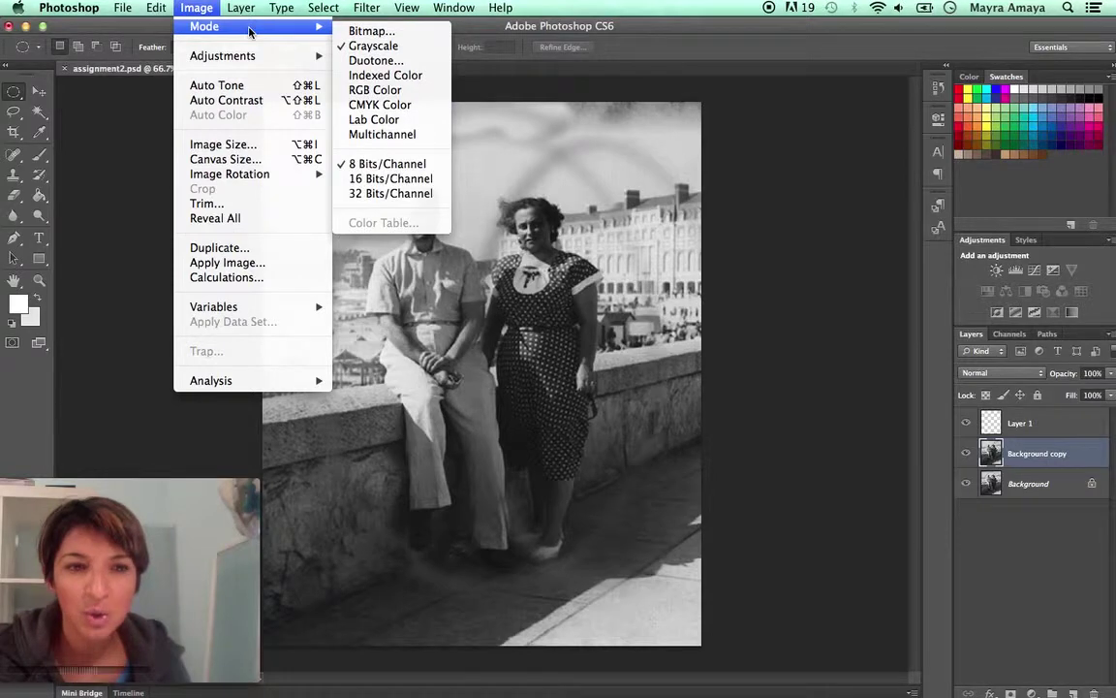
mouse_move(253, 56)
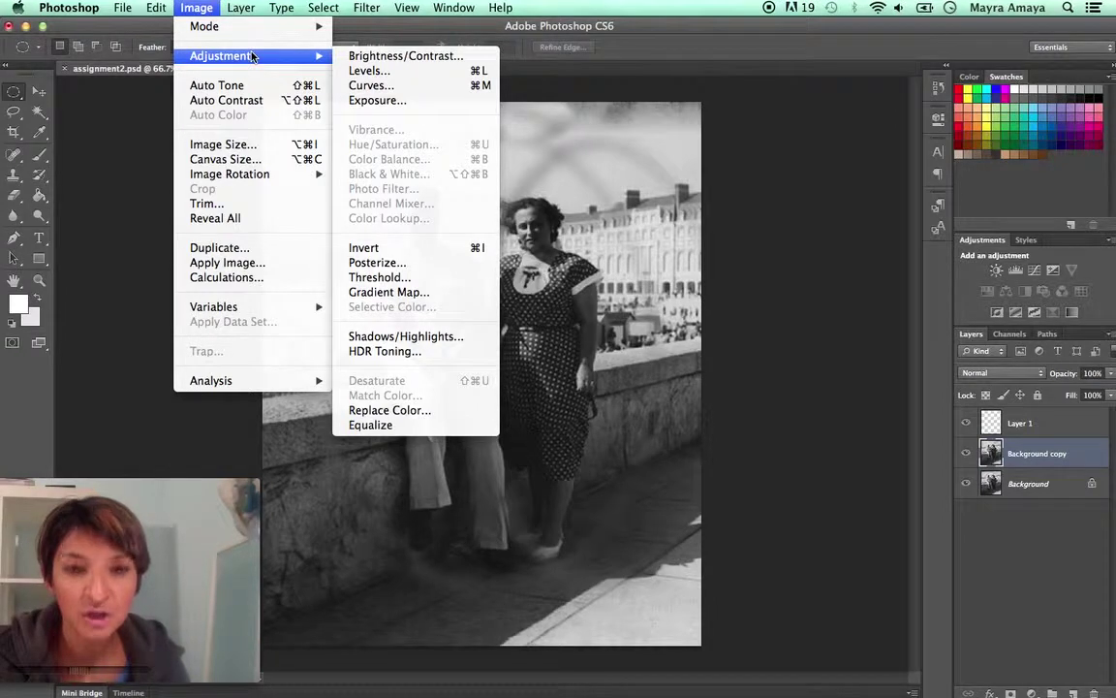
left_click(366, 72)
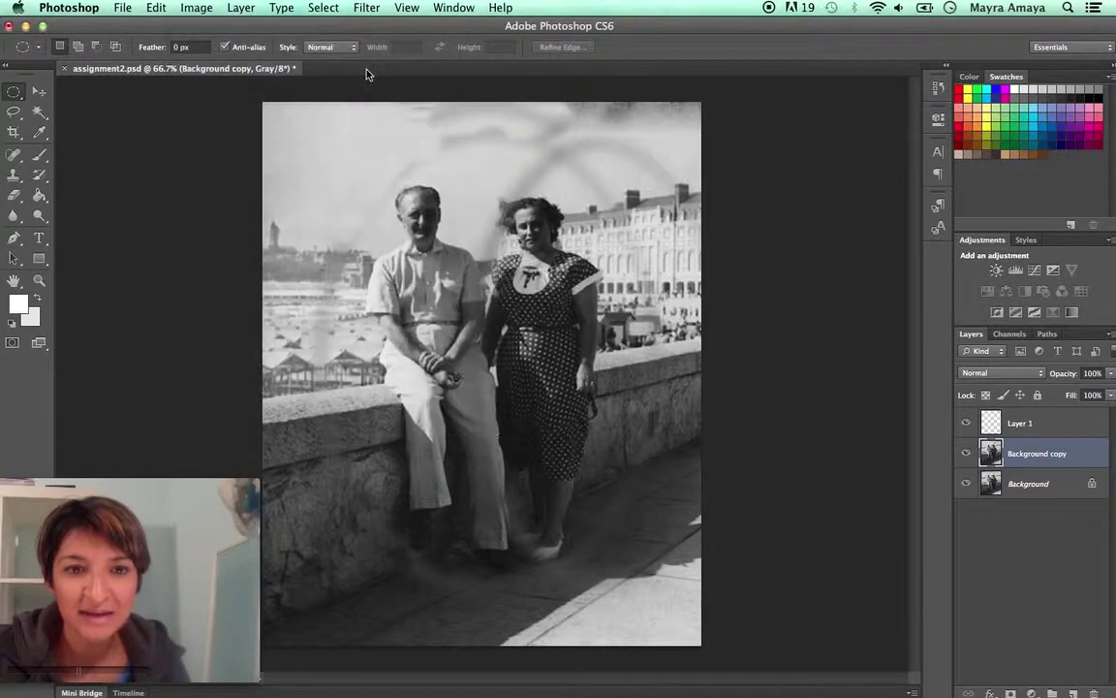
Set trial Levels input values of black 35, midtone 1.49 and white 220.
left_click_drag(553, 191, 729, 426)
left_click_drag(593, 600, 620, 605)
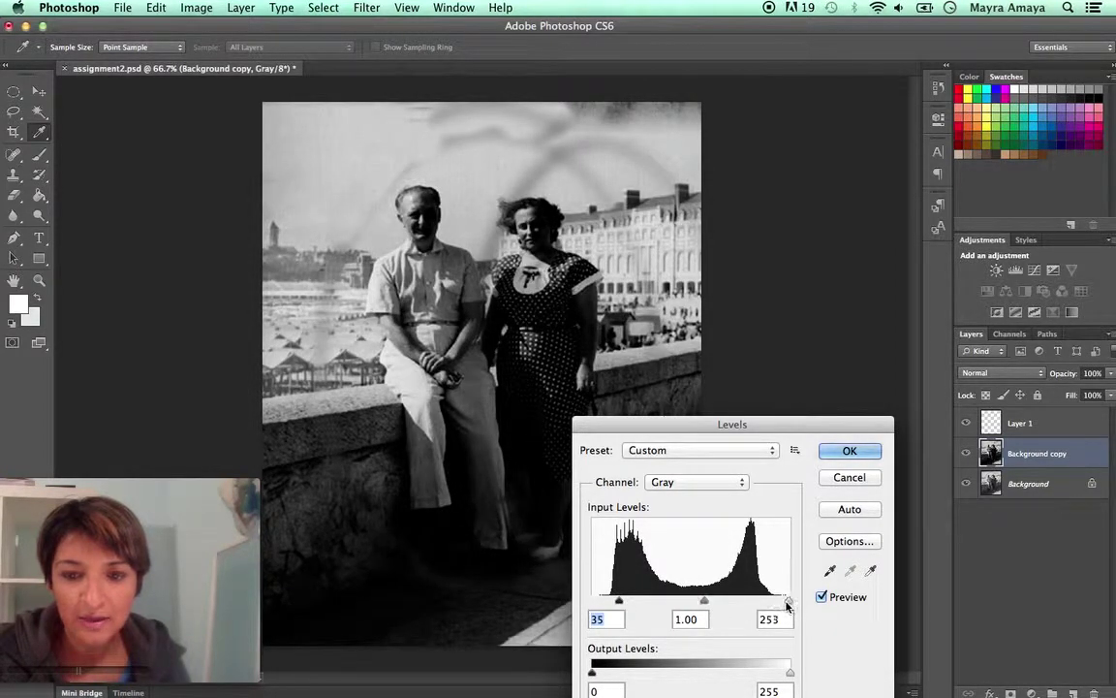
left_click_drag(790, 602, 762, 607)
left_click_drag(694, 603, 670, 602)
Compare the Levels preview before and after, then cancel the correction.
left_click(823, 597)
left_click(822, 598)
left_click(822, 598)
left_click(821, 598)
left_click(822, 598)
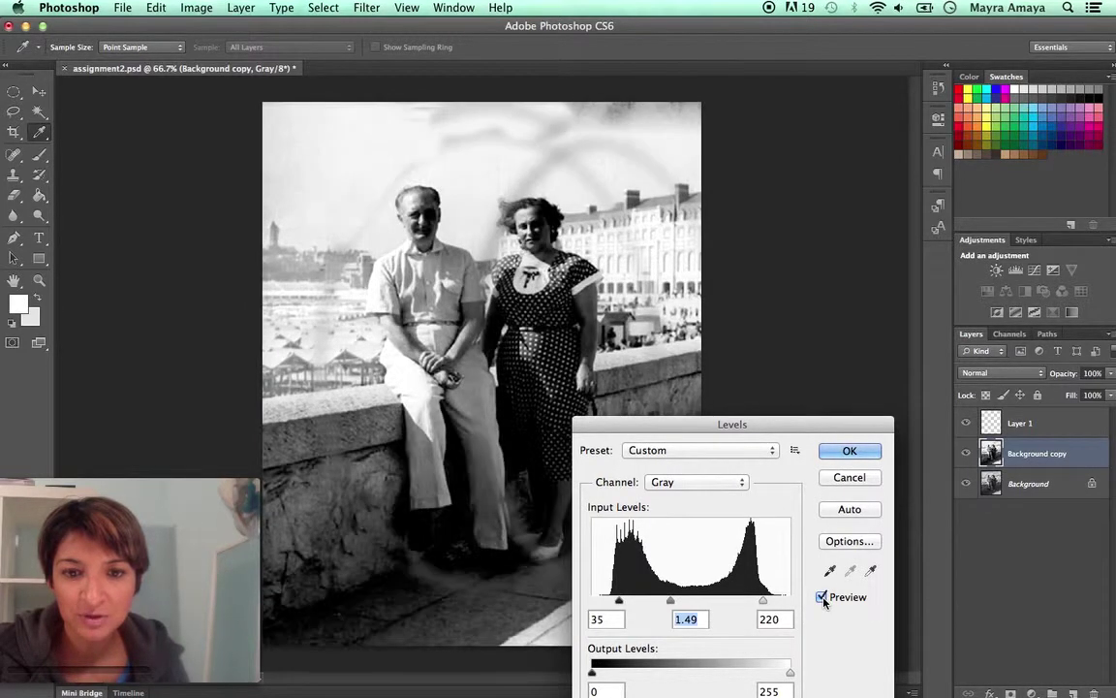
left_click(822, 598)
left_click(821, 598)
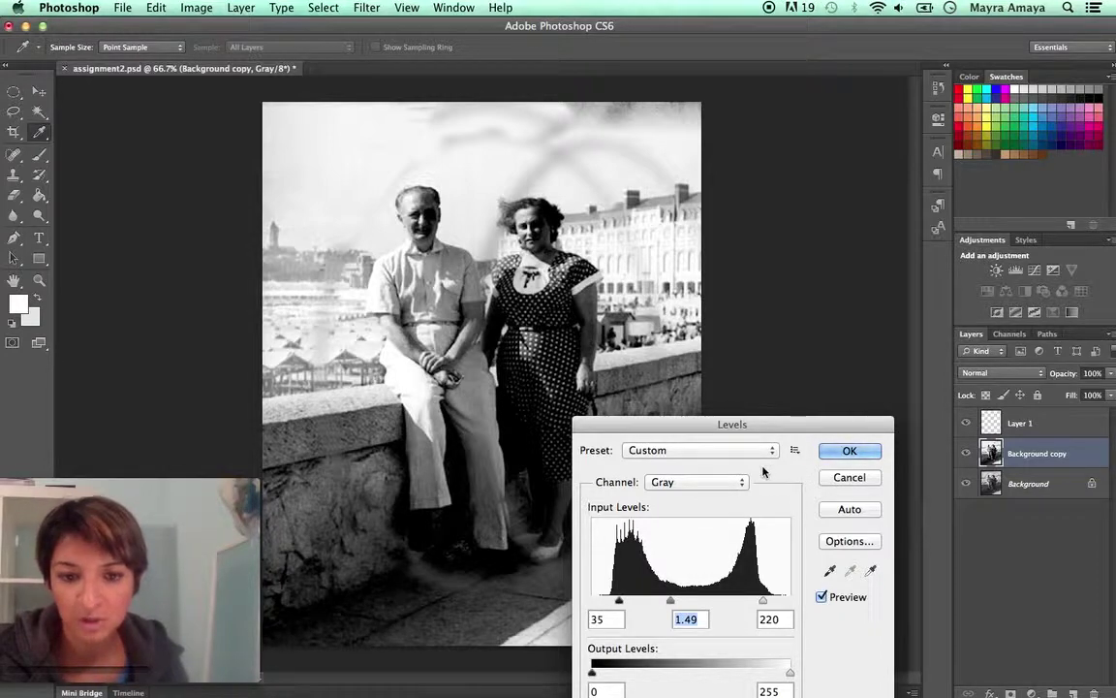
left_click(861, 478)
Shape an S-curve in Curves, darkening the shadows and lifting the highlights.
left_click(197, 8)
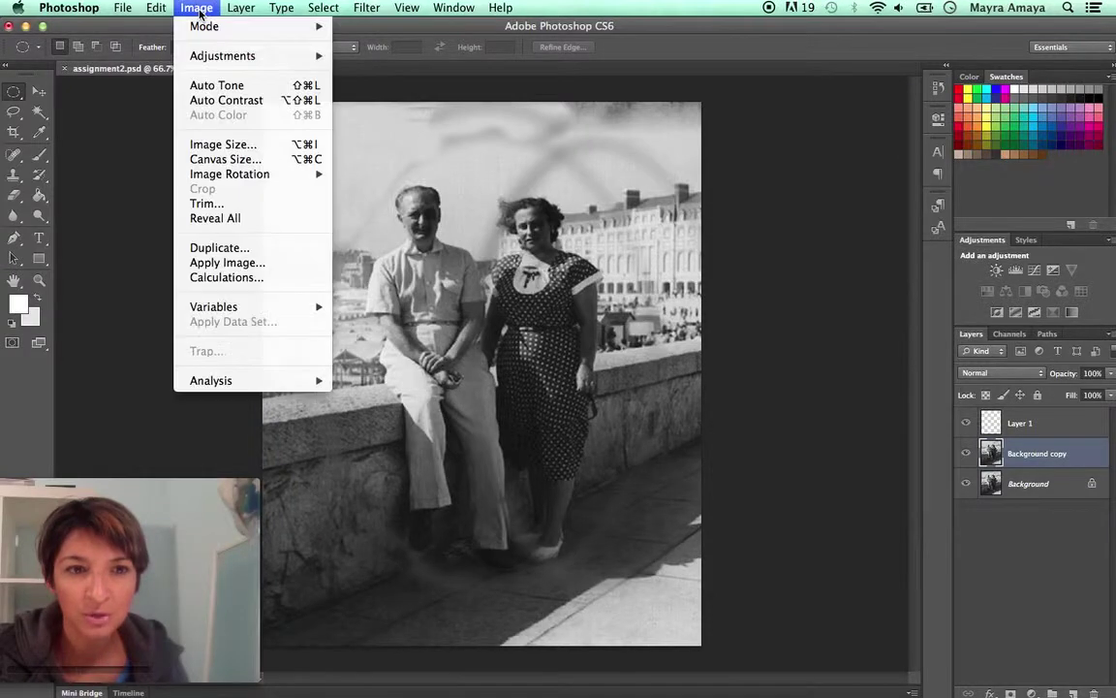
mouse_move(206, 29)
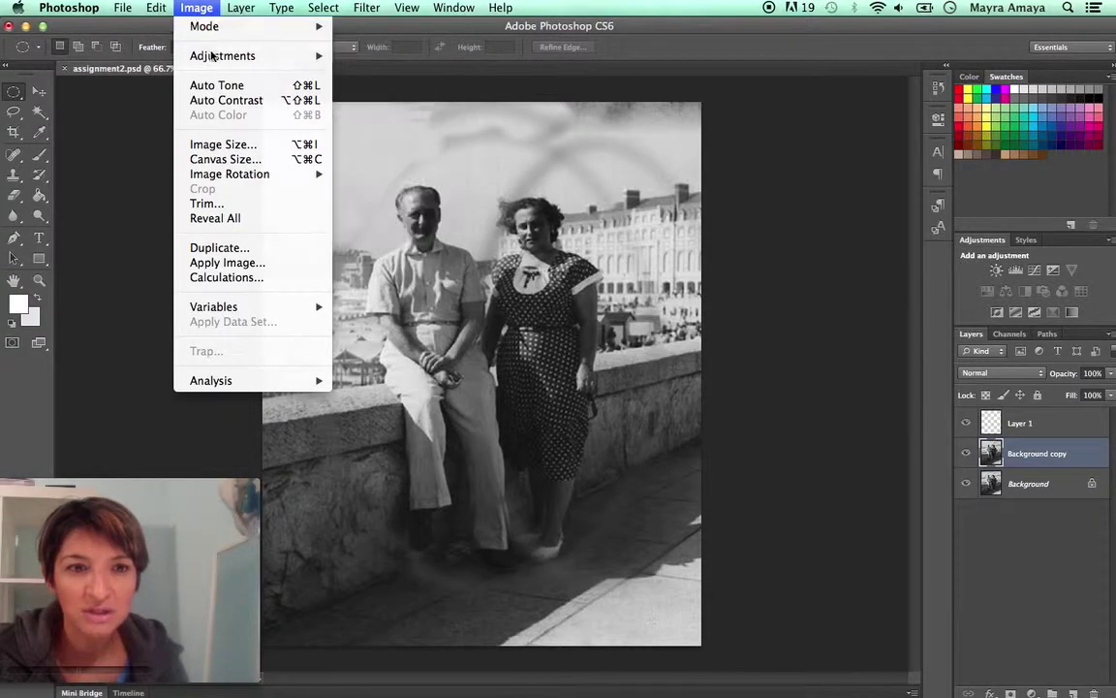
mouse_move(211, 57)
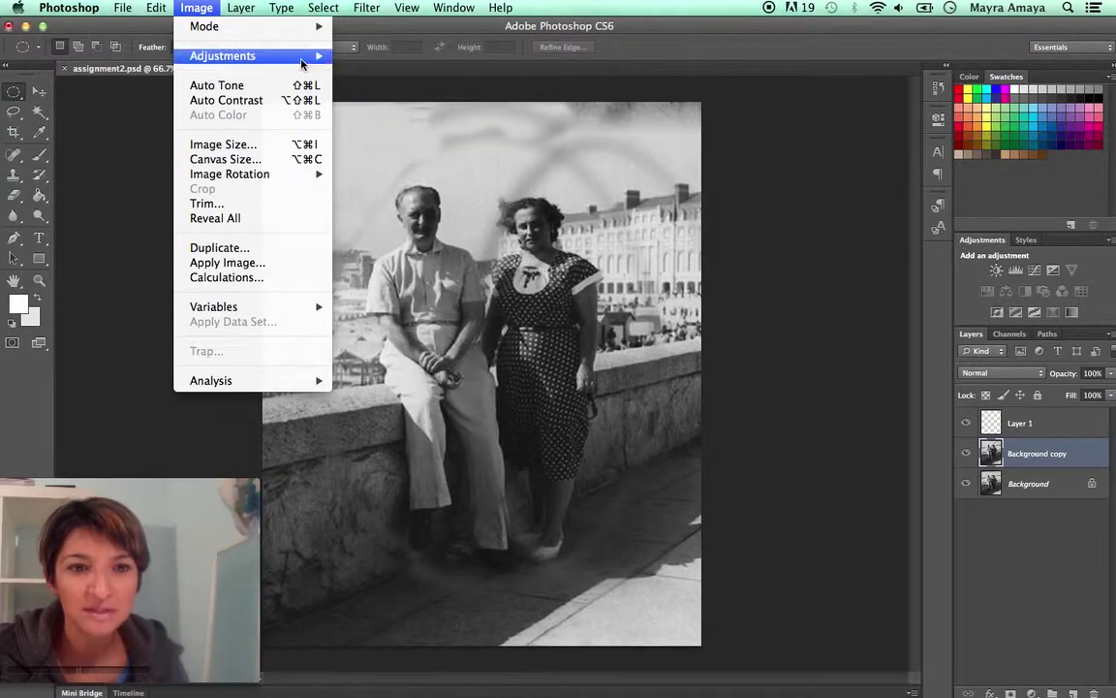
left_click(418, 89)
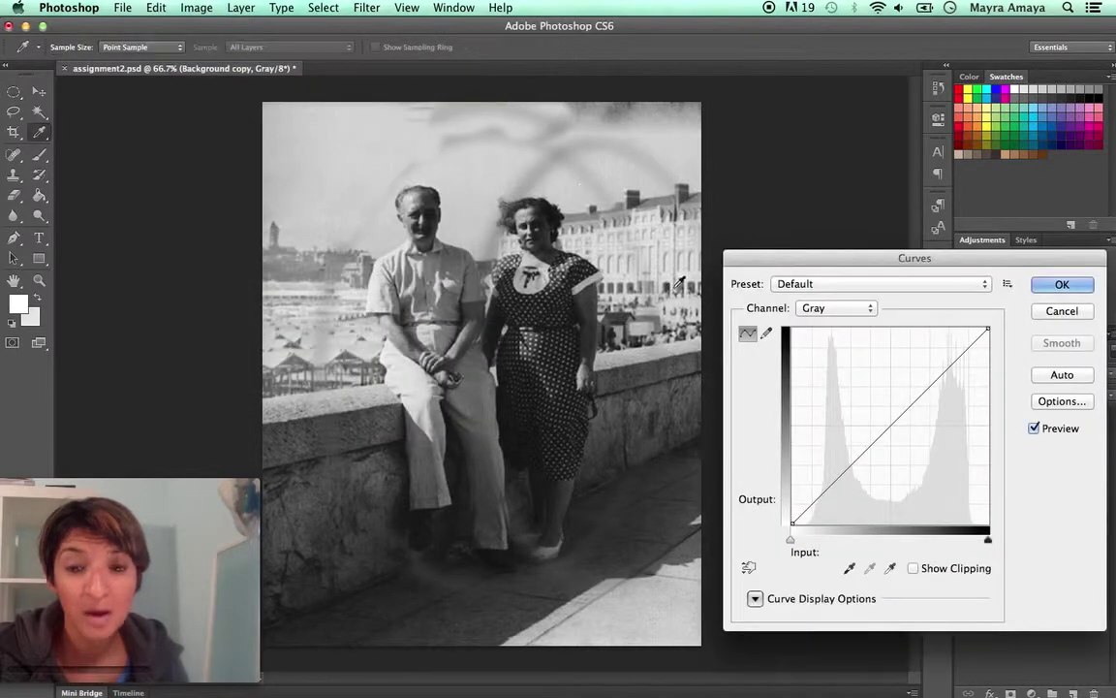
left_click_drag(819, 262, 779, 278)
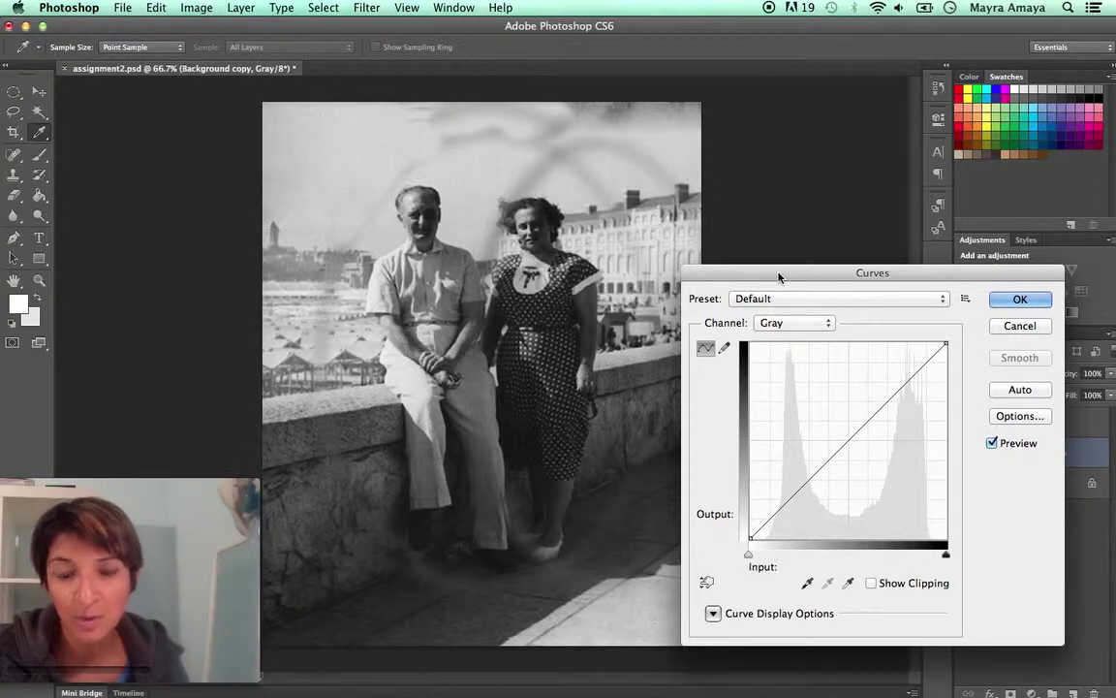
left_click_drag(884, 408, 876, 386)
left_click_drag(820, 445, 818, 485)
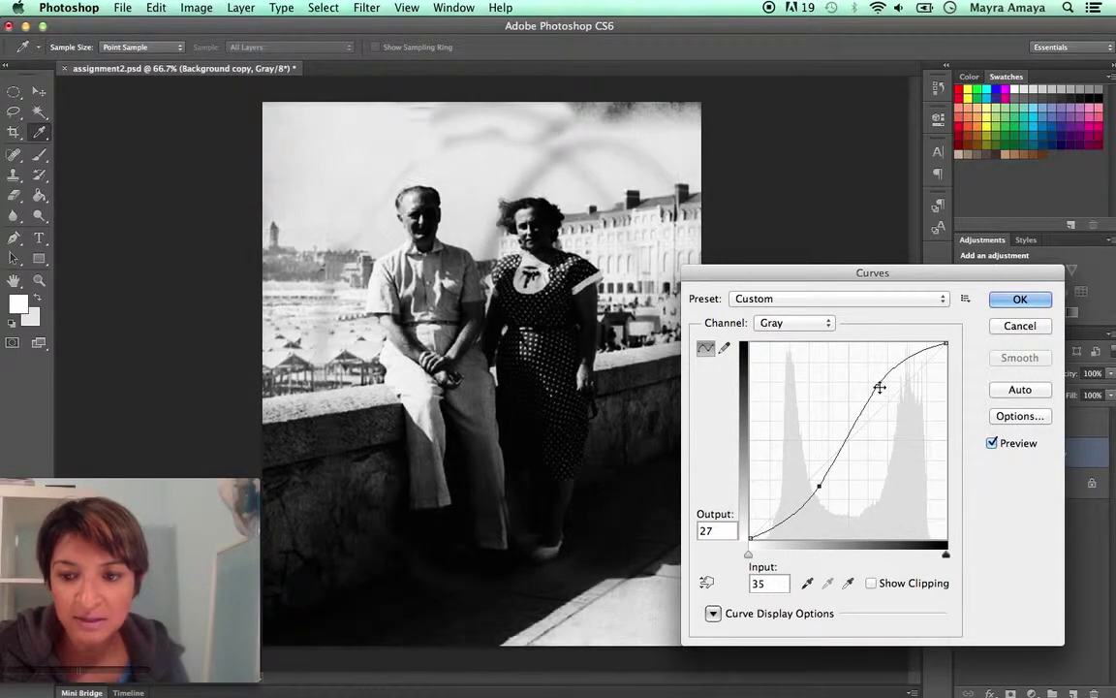
left_click_drag(878, 385, 855, 420)
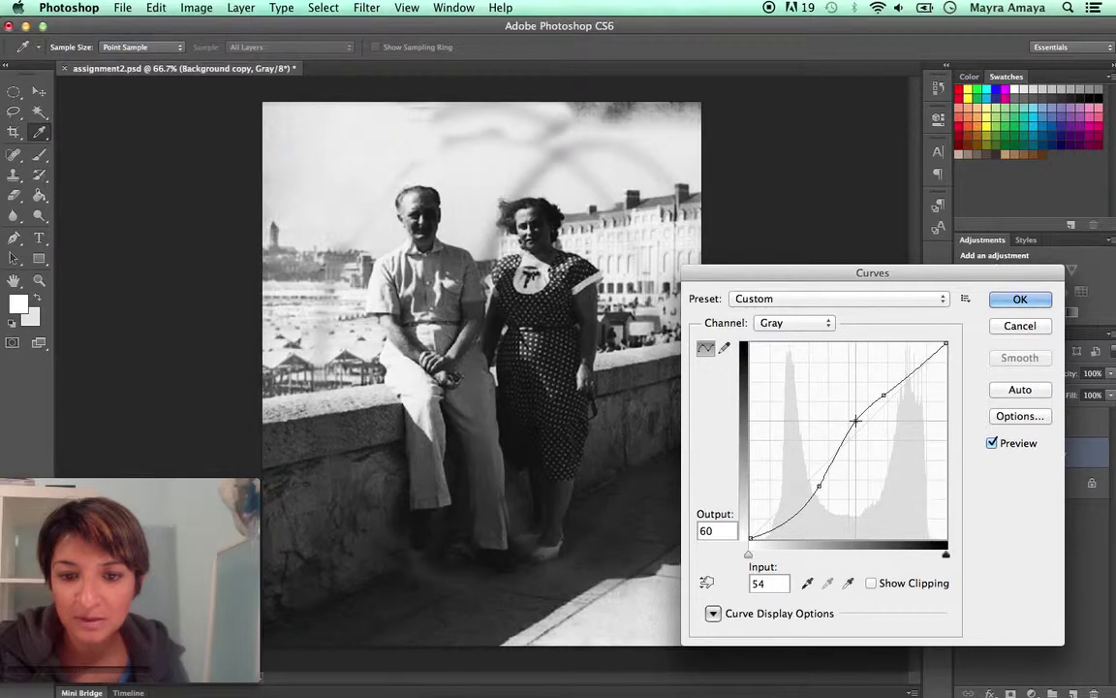
Compare the curve preview on and off, then apply the contrast curve.
left_click(993, 443)
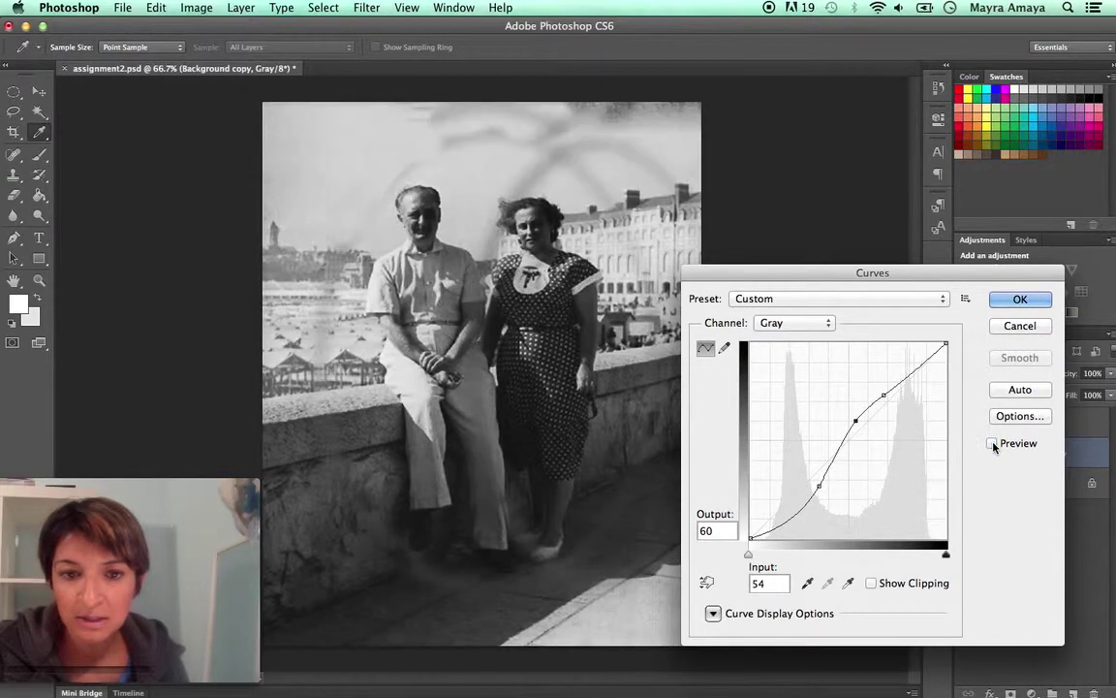
left_click(993, 444)
left_click(993, 443)
left_click(993, 444)
left_click(993, 444)
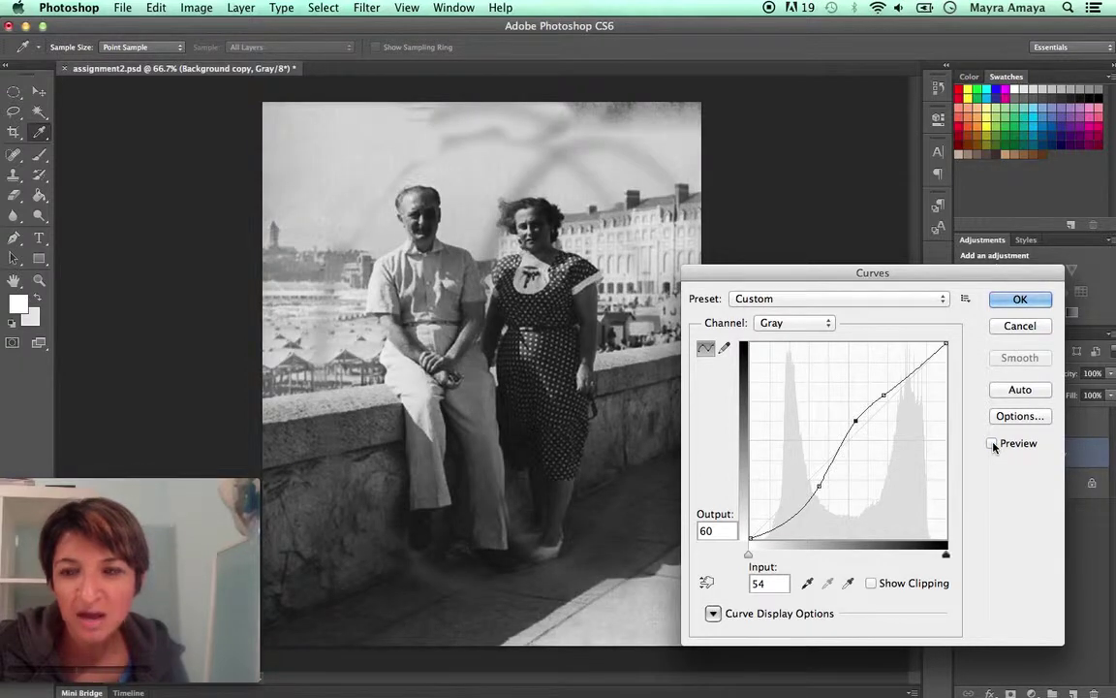
left_click(993, 444)
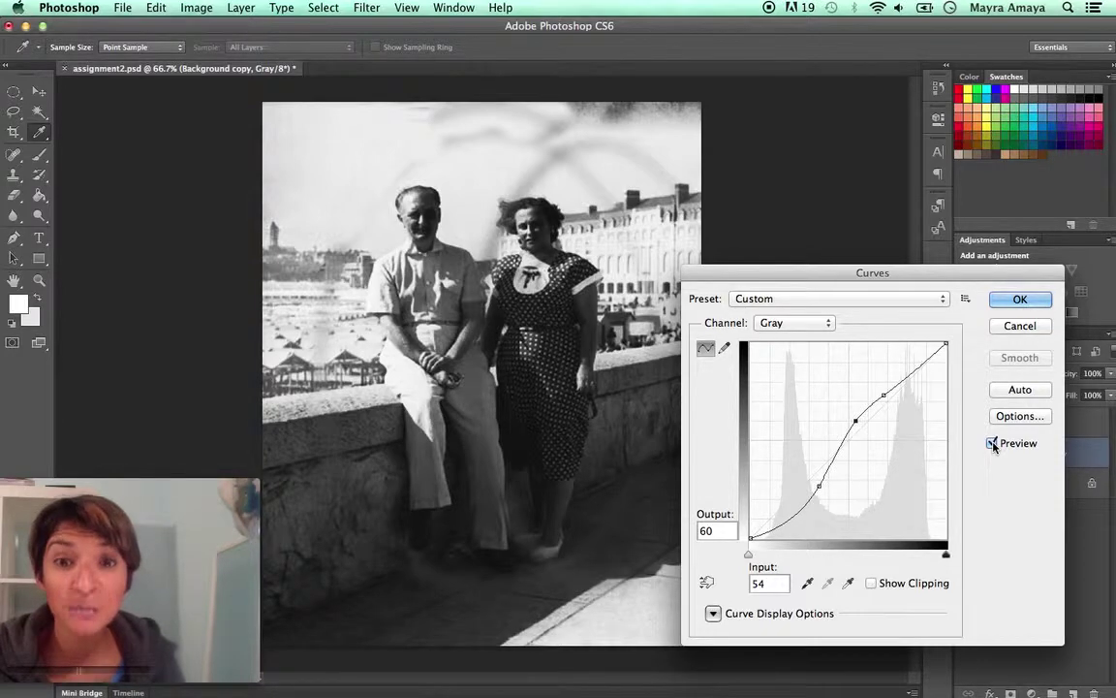
left_click(1031, 303)
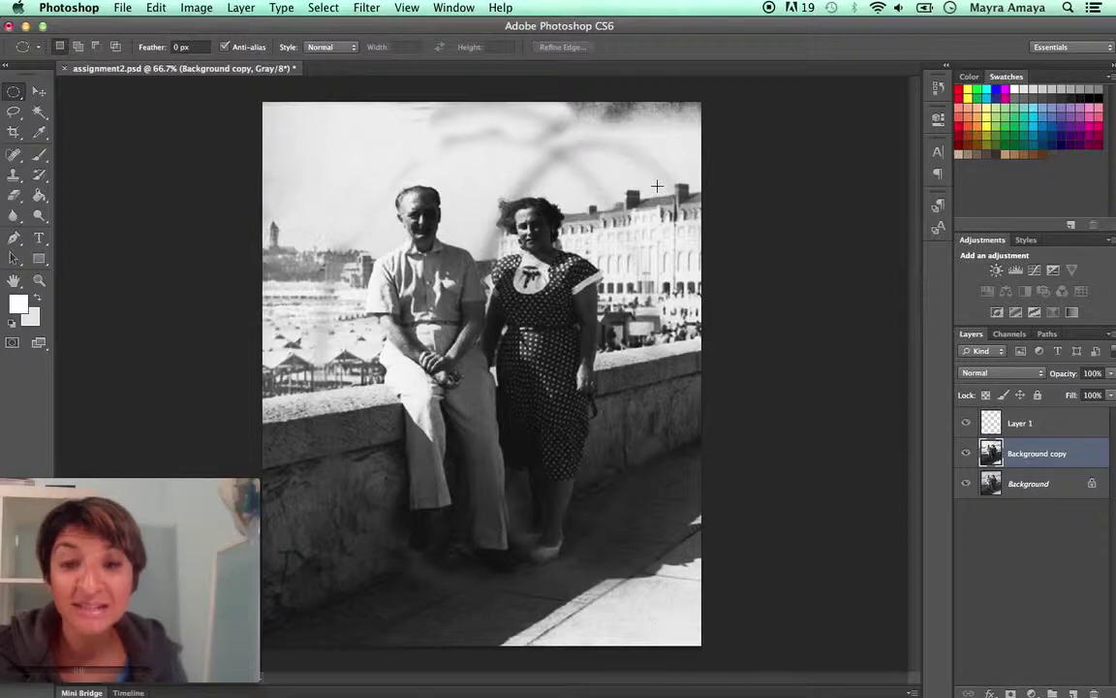
left_click(193, 8)
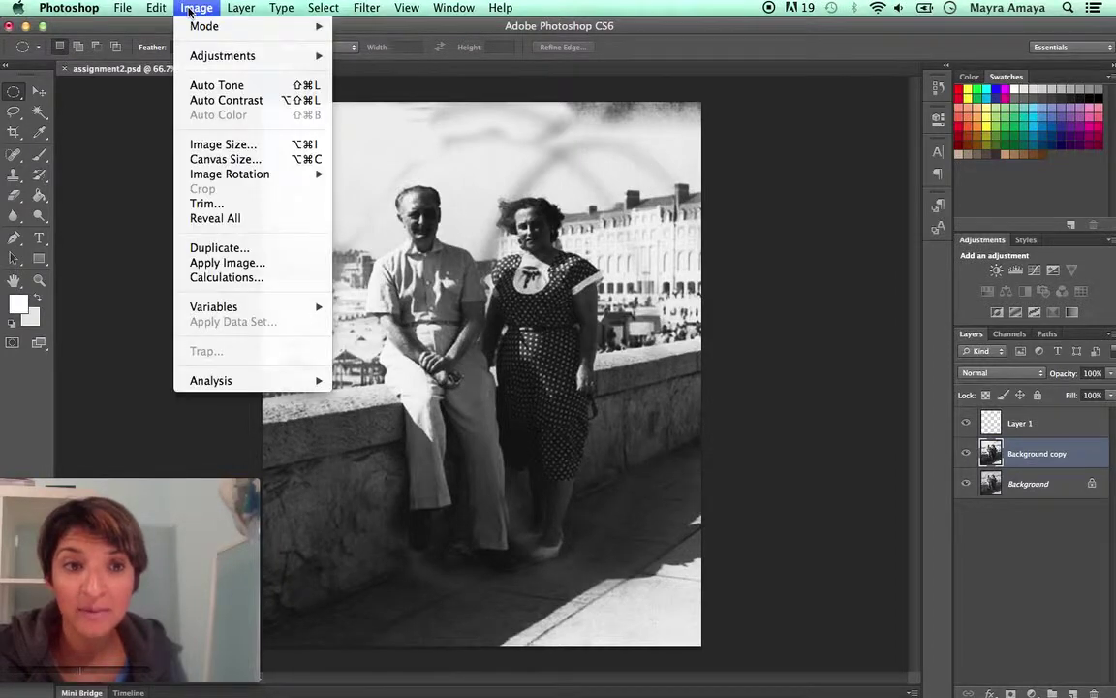
left_click(220, 144)
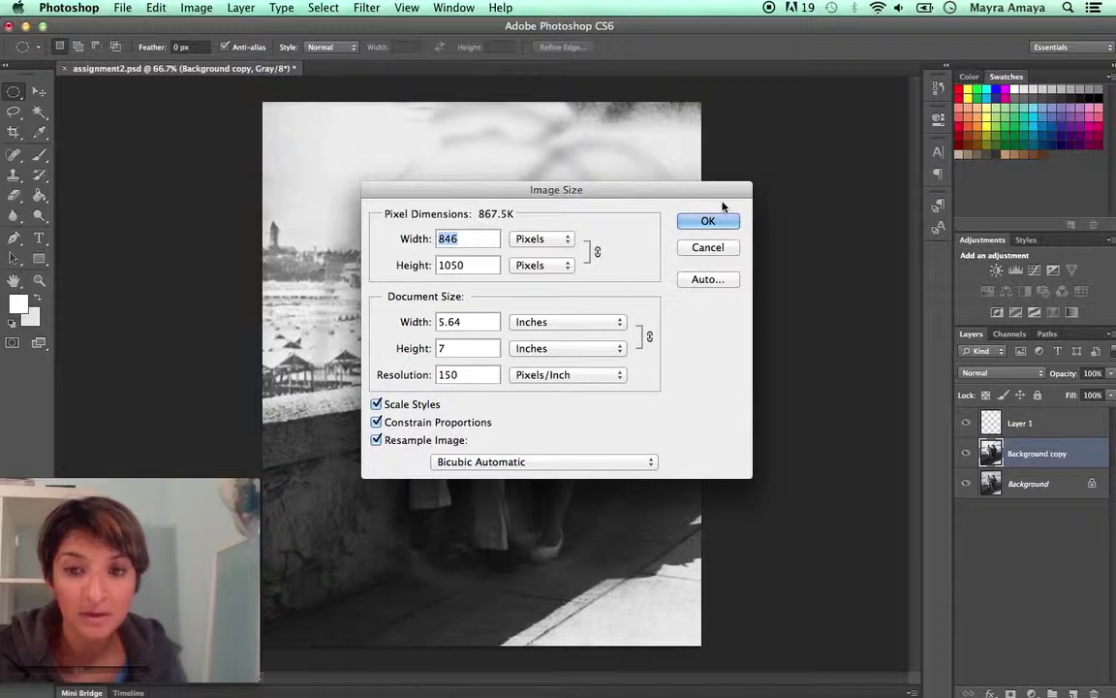
left_click(708, 247)
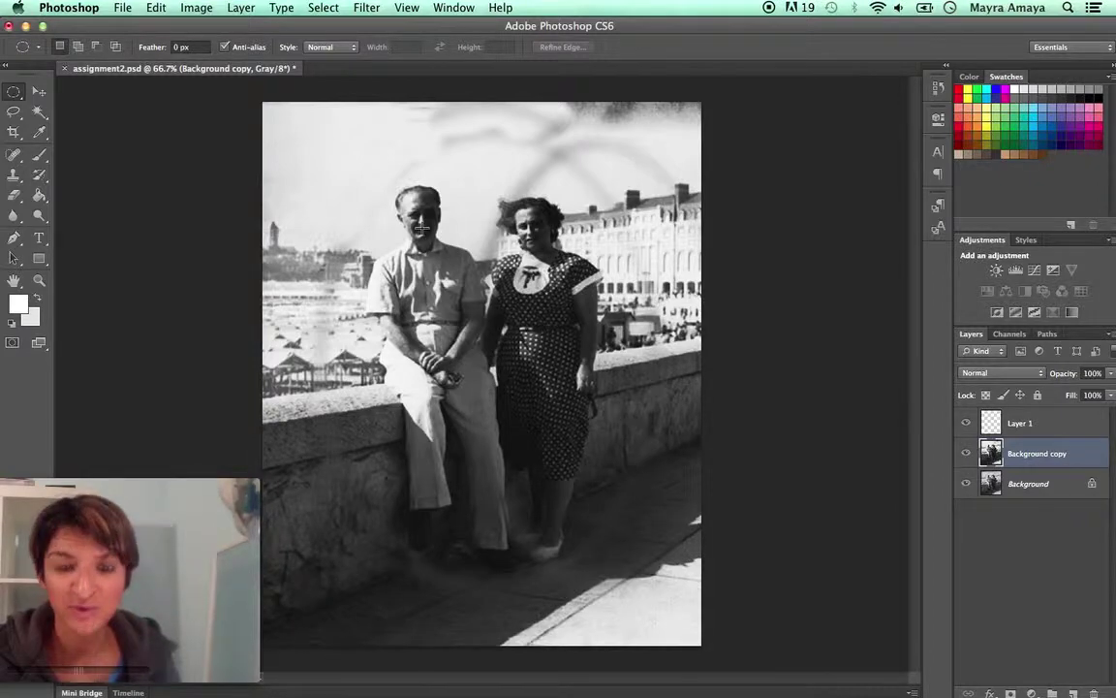
left_click(203, 10)
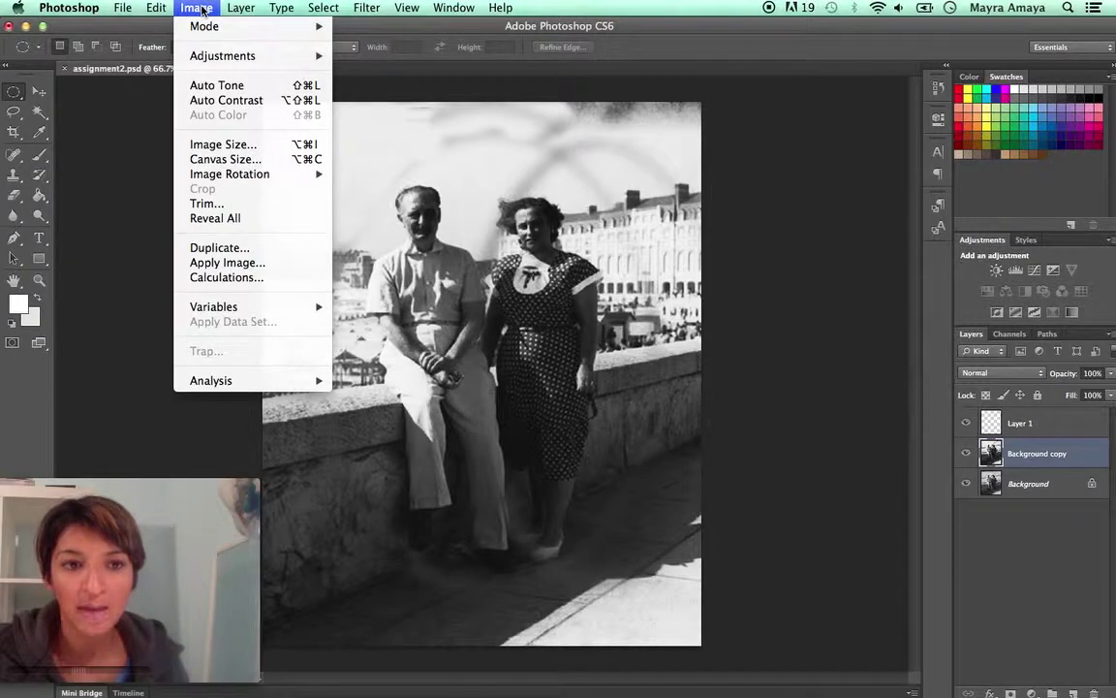
Resize the canvas to 5 × 6.25 inches with a centre anchor, accepting the edge clipping.
left_click(223, 158)
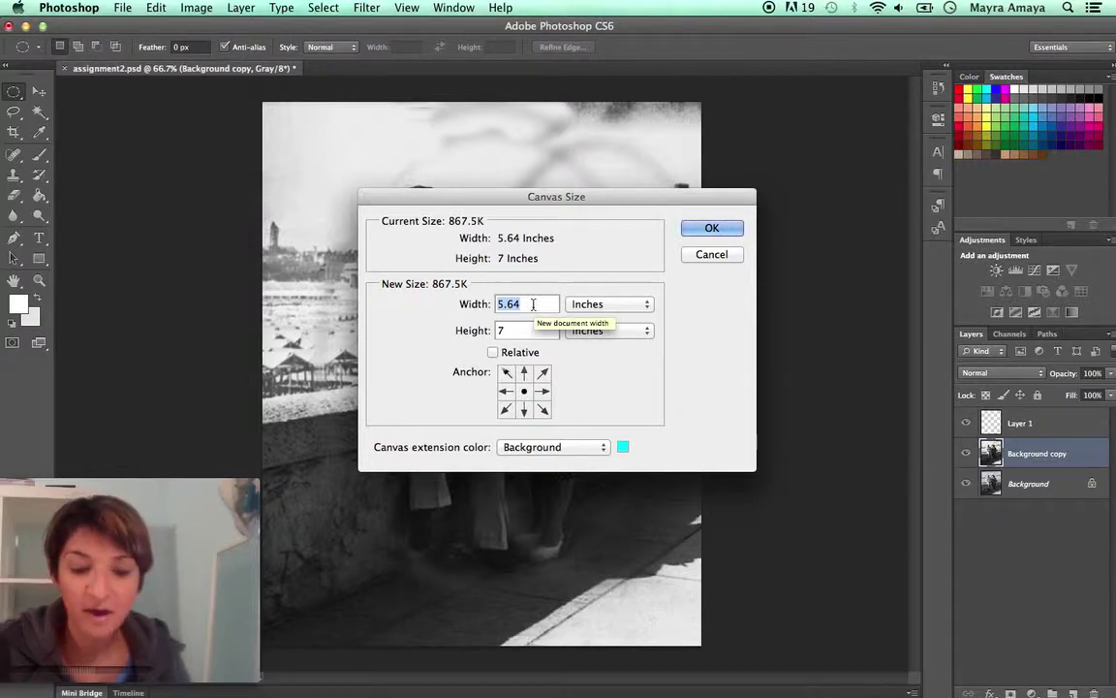
type("5")
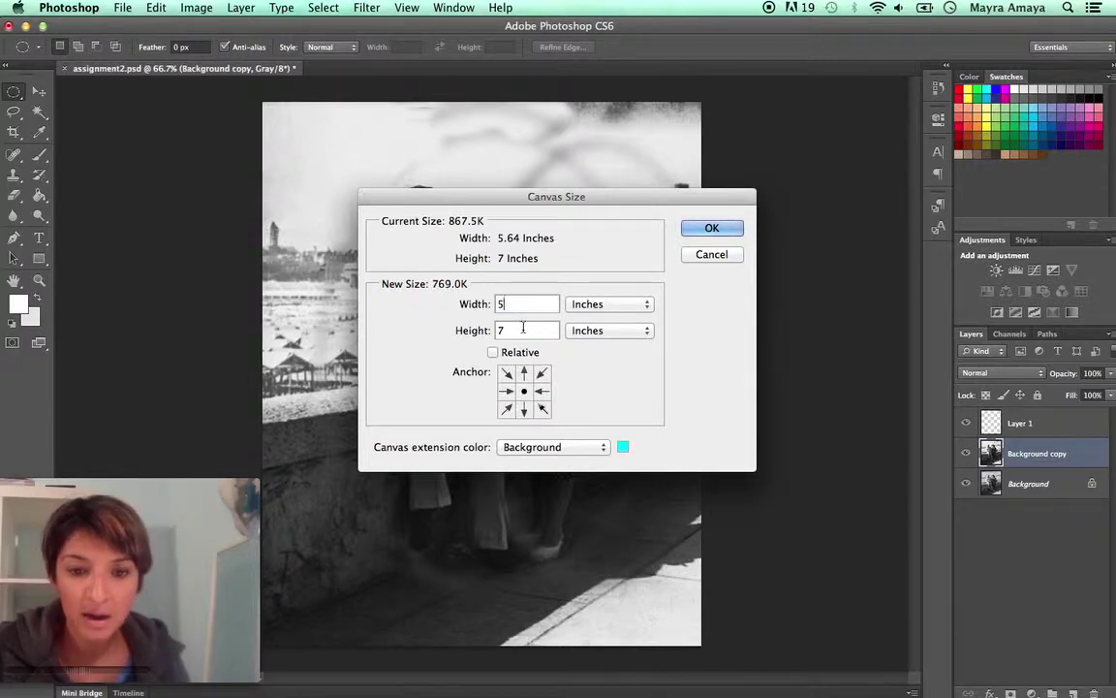
key("Tab")
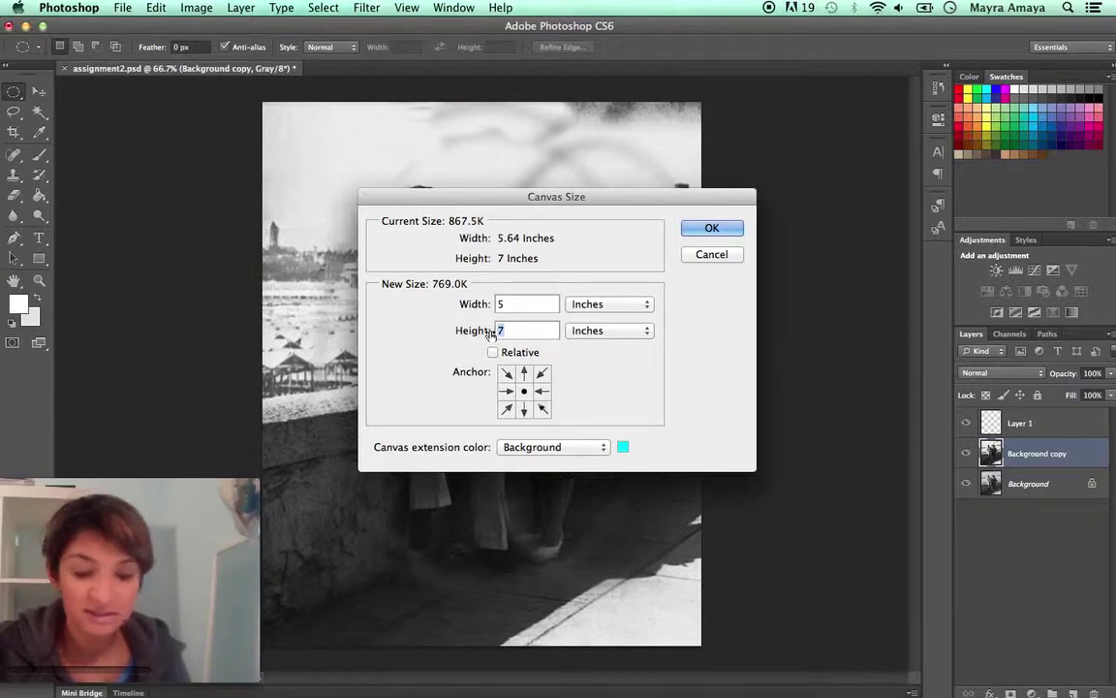
type("6.25")
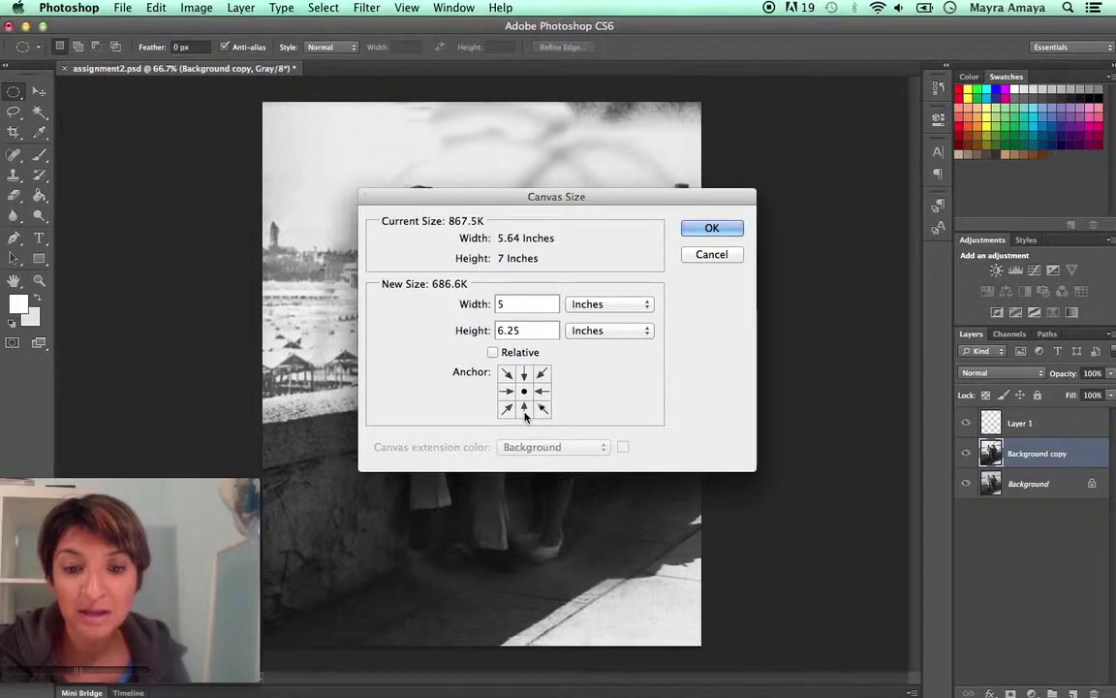
left_click(524, 409)
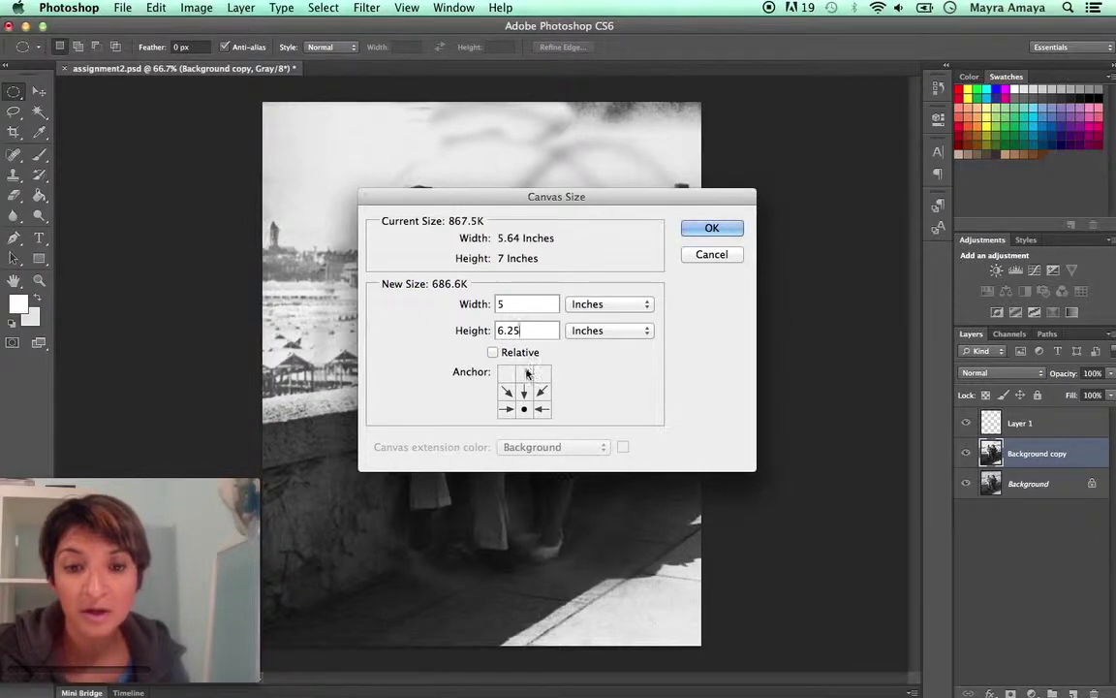
left_click(526, 374)
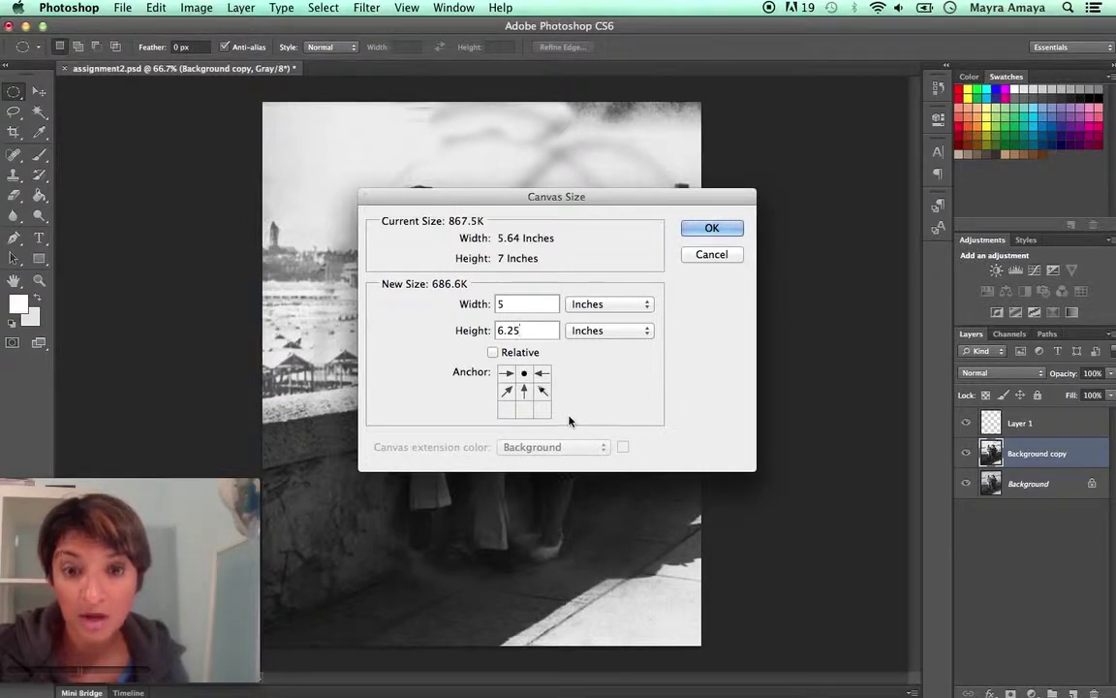
left_click(524, 390)
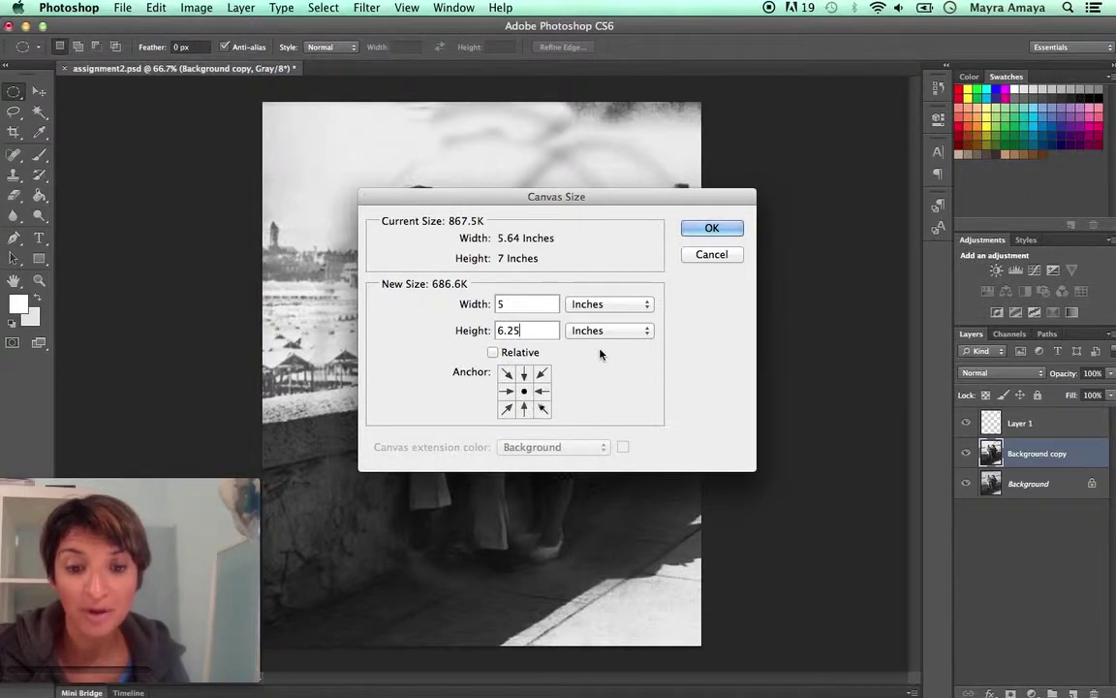
left_click(712, 228)
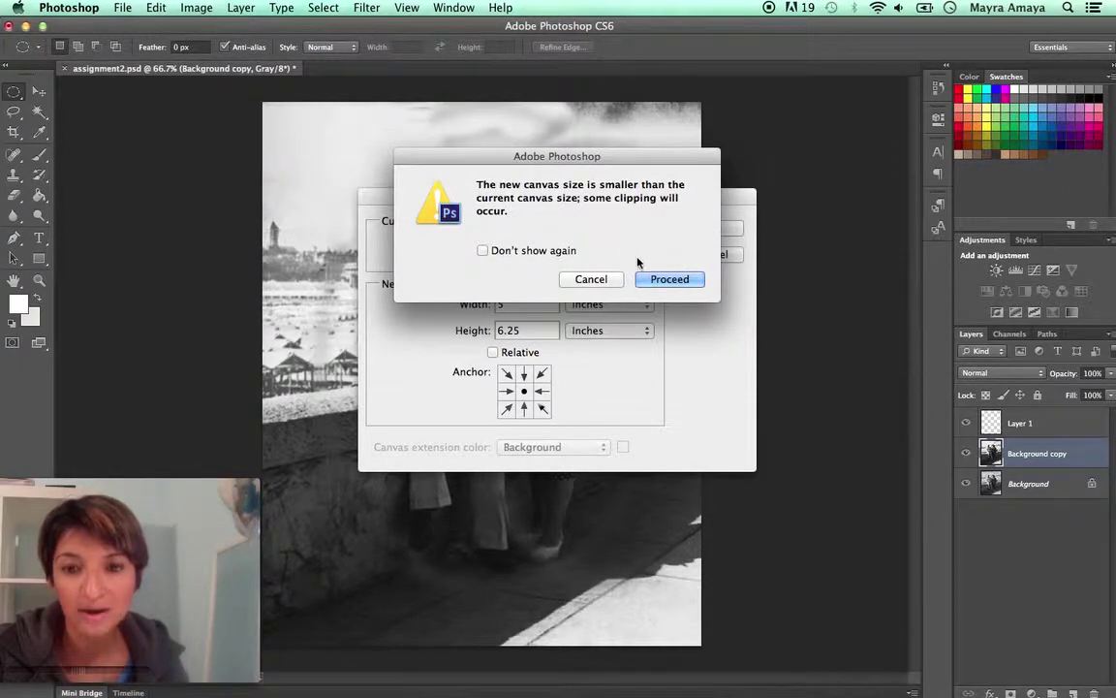
left_click(653, 278)
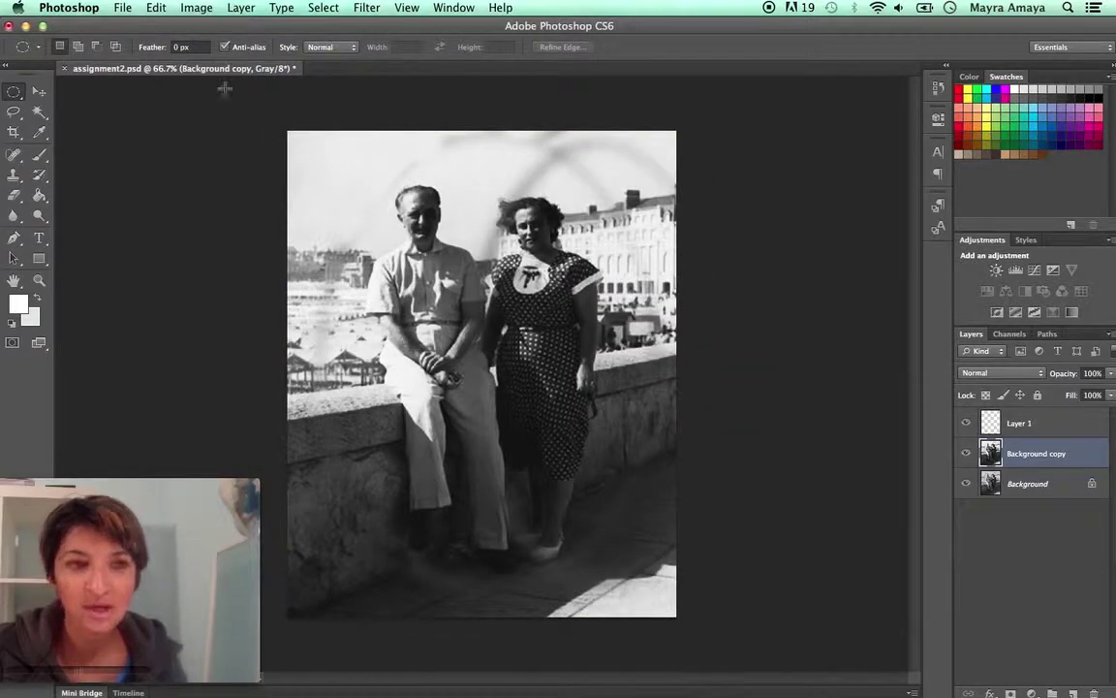
left_click(116, 8)
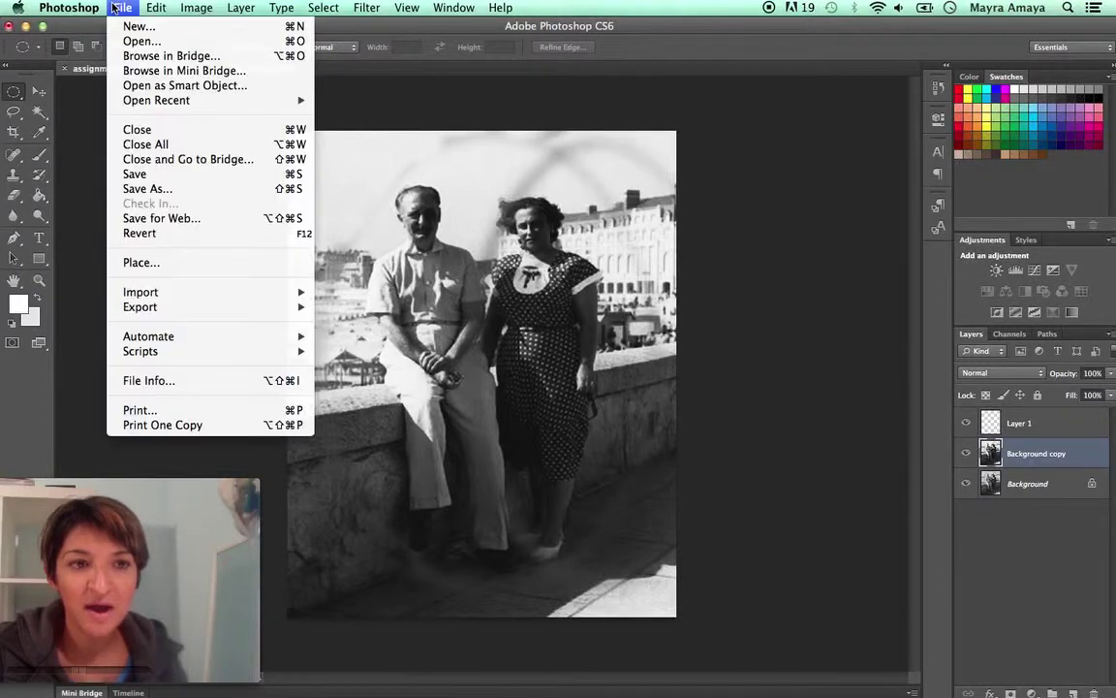
left_click(179, 220)
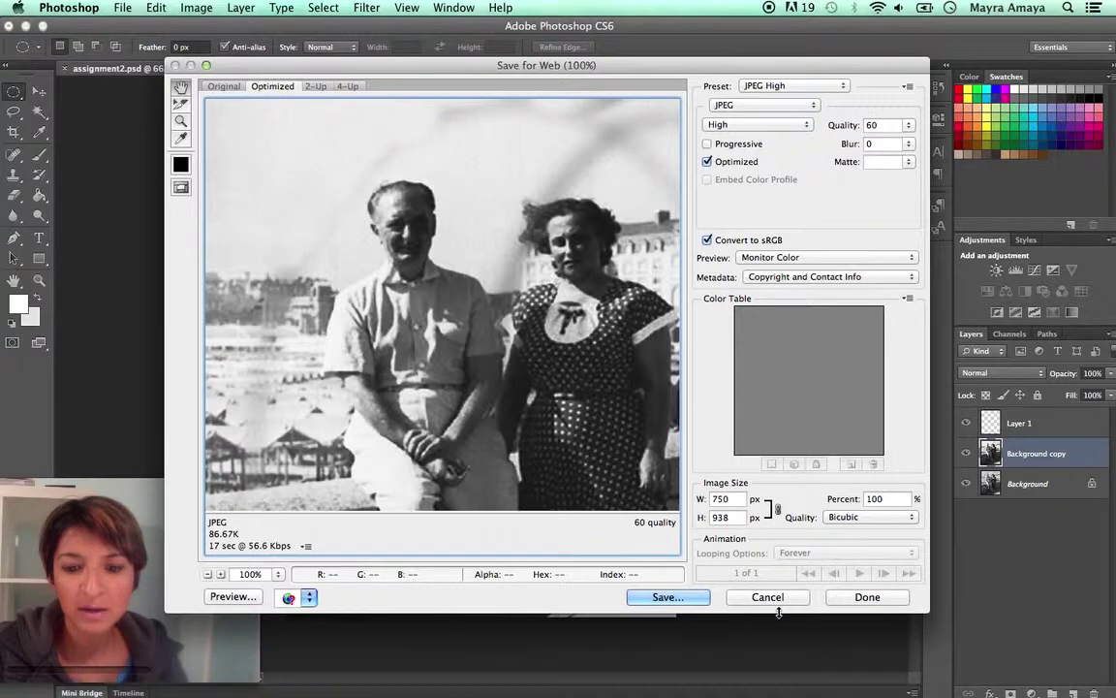
left_click(770, 596)
left_click(194, 8)
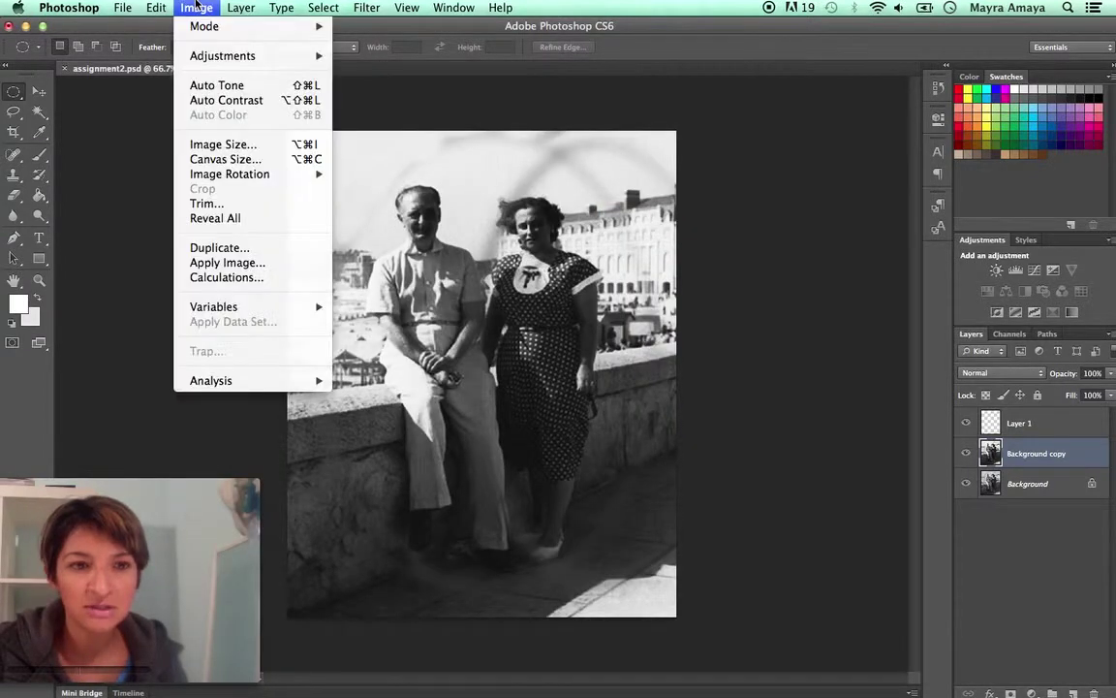
left_click(221, 144)
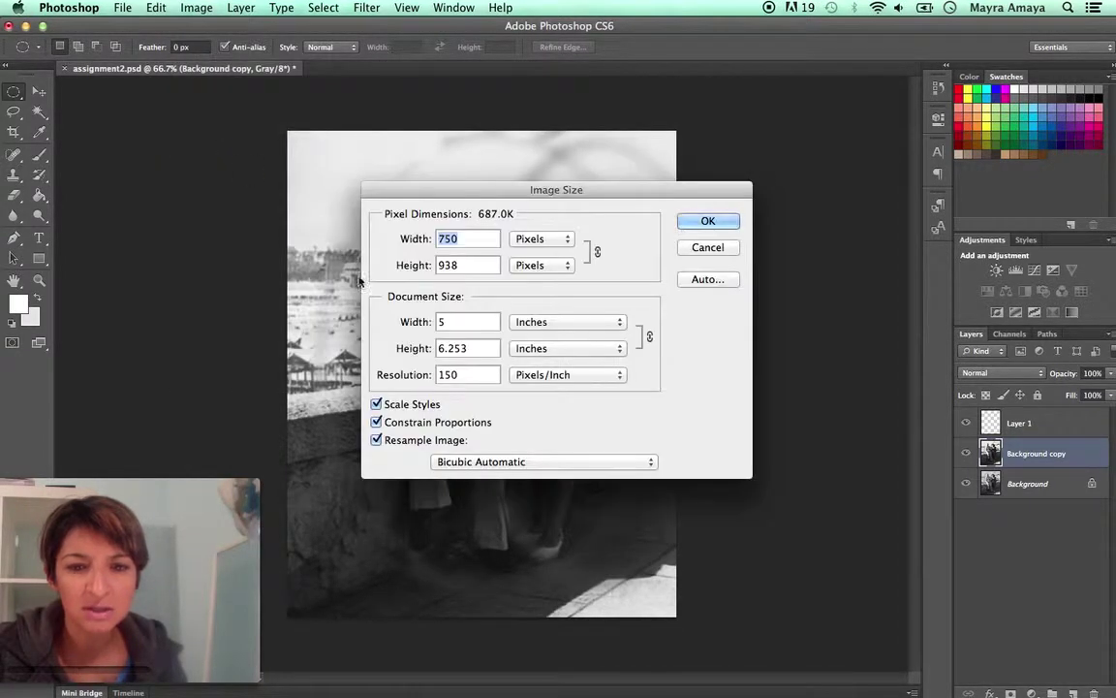
left_click(714, 251)
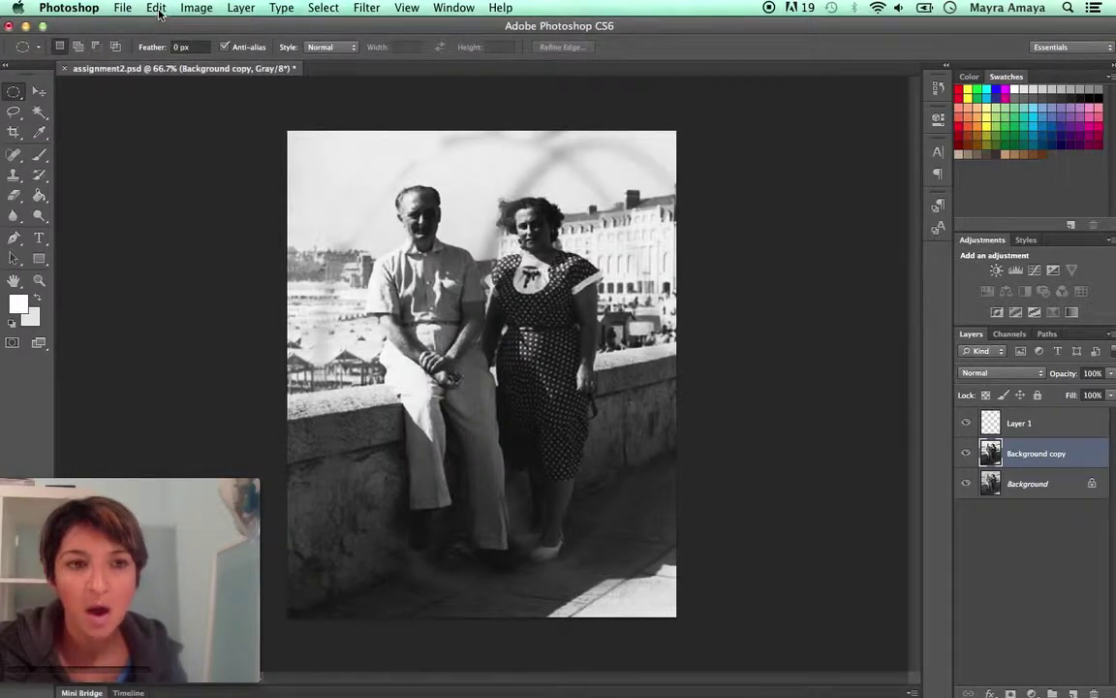
left_click(128, 10)
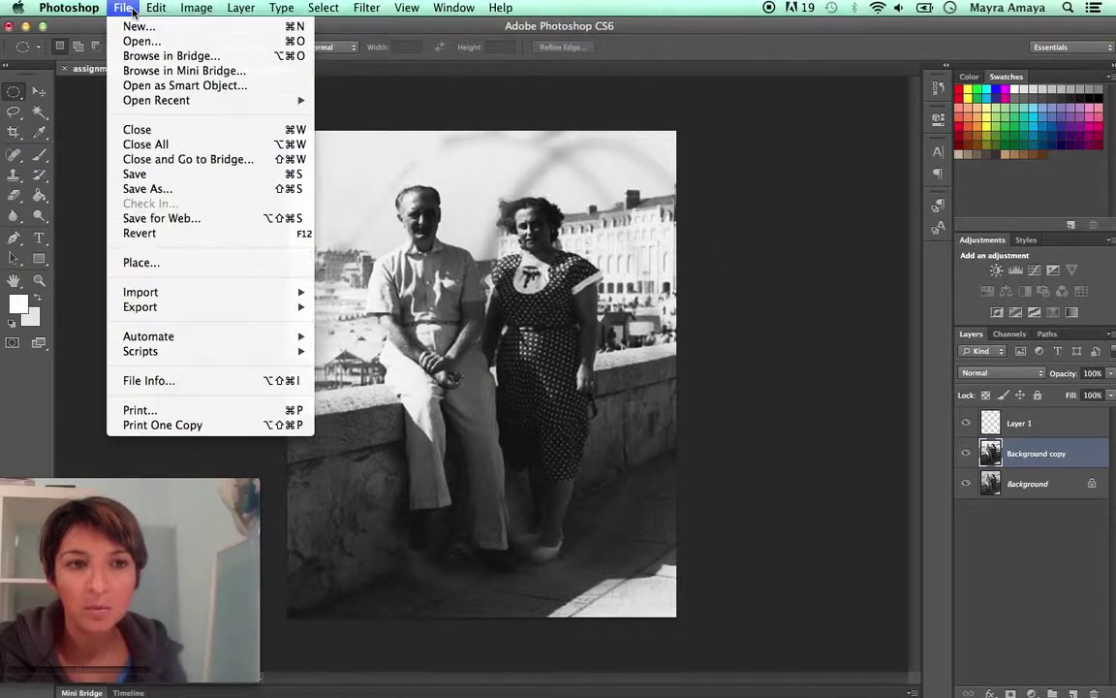
left_click(197, 223)
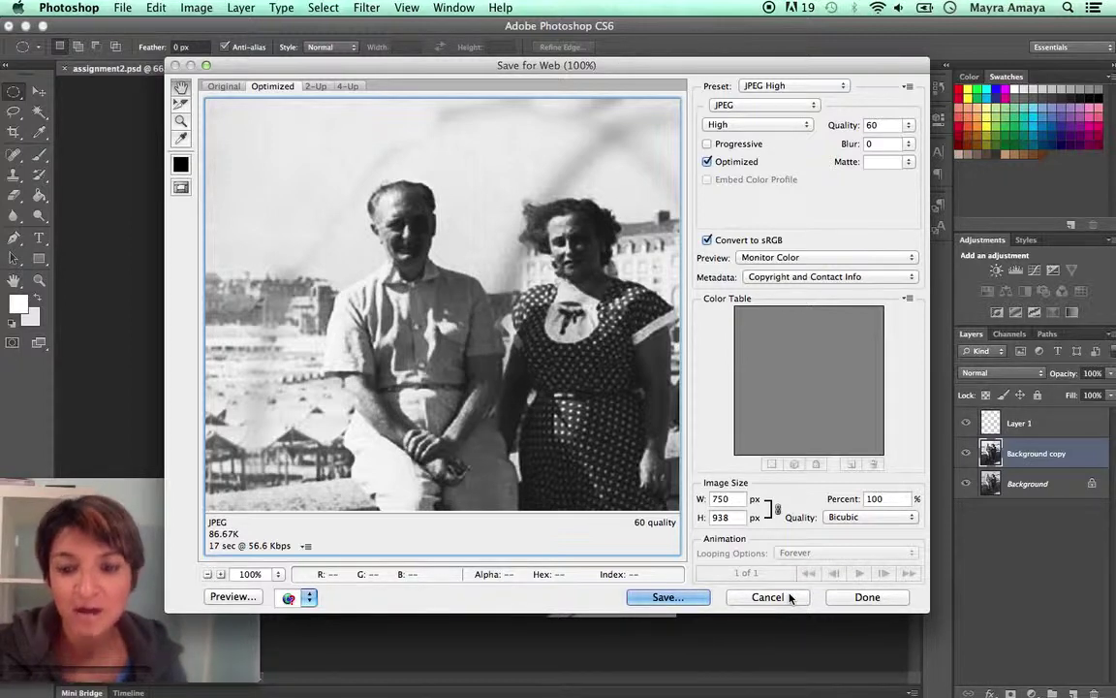
left_click(768, 597)
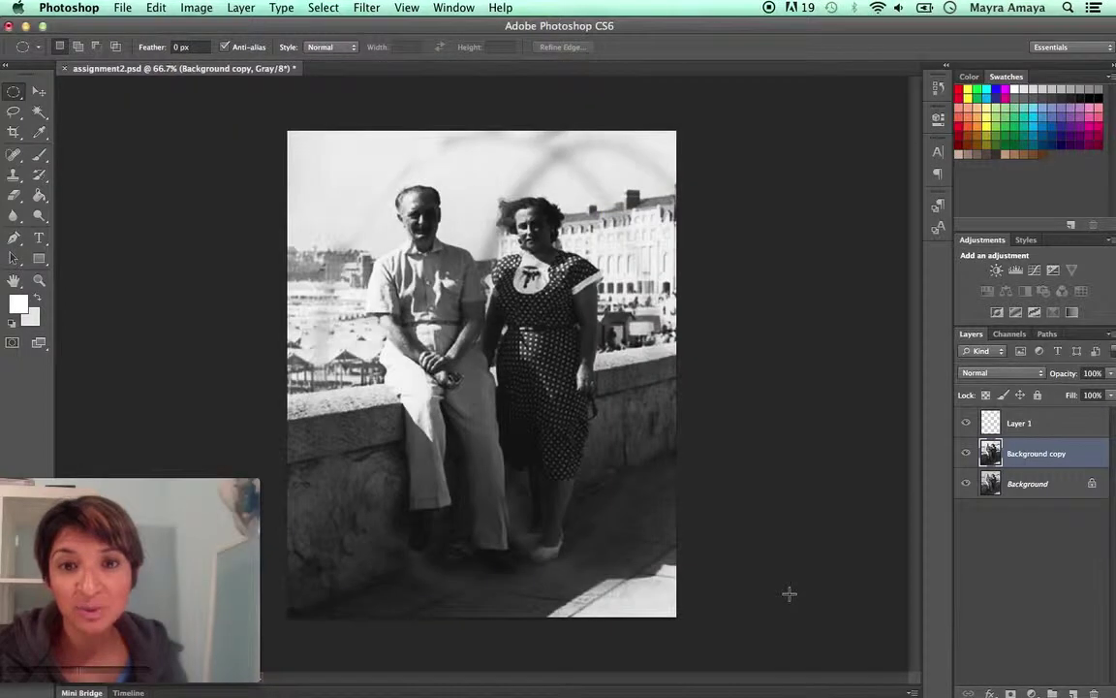